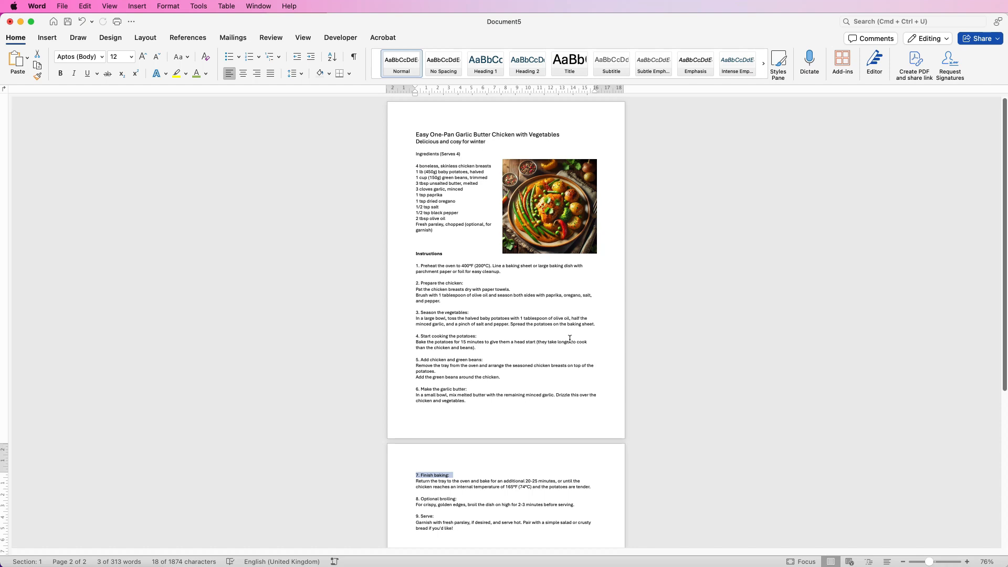
Review the finished recipe layout in Document6, including its title, icons, ingredients panel and instructions, and return to Document5
key("super+grave")
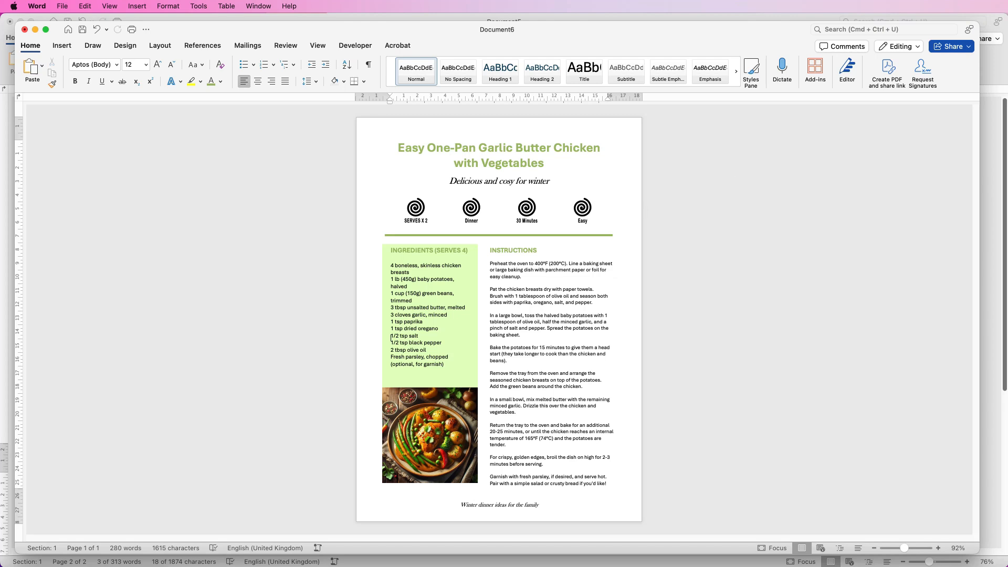
left_click(994, 221)
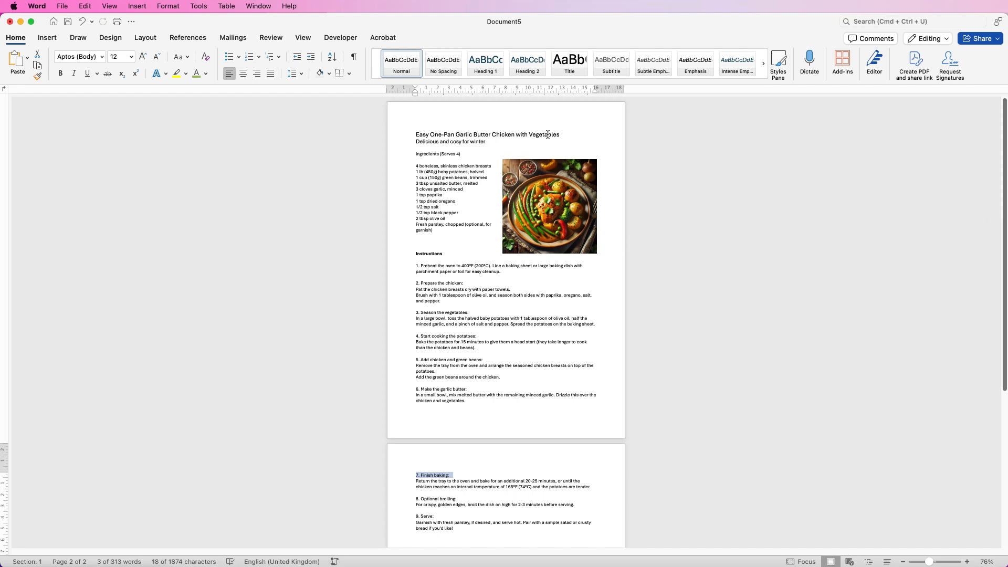
Try a custom font colour on the whole recipe title, mixing a light green and sampling from the food photo with the eyedropper
left_click_drag(931, 564, 940, 562)
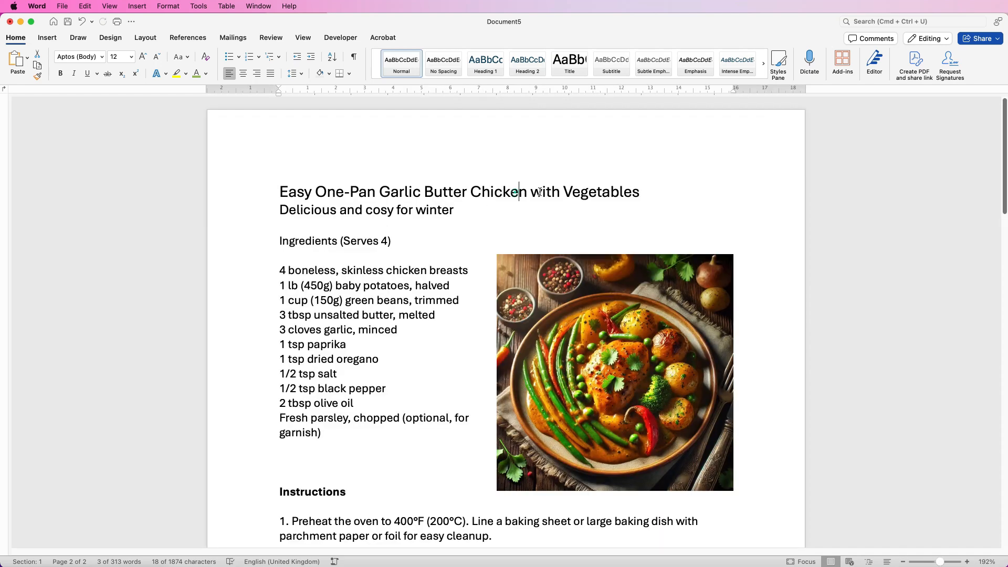
left_click_drag(640, 192, 302, 195)
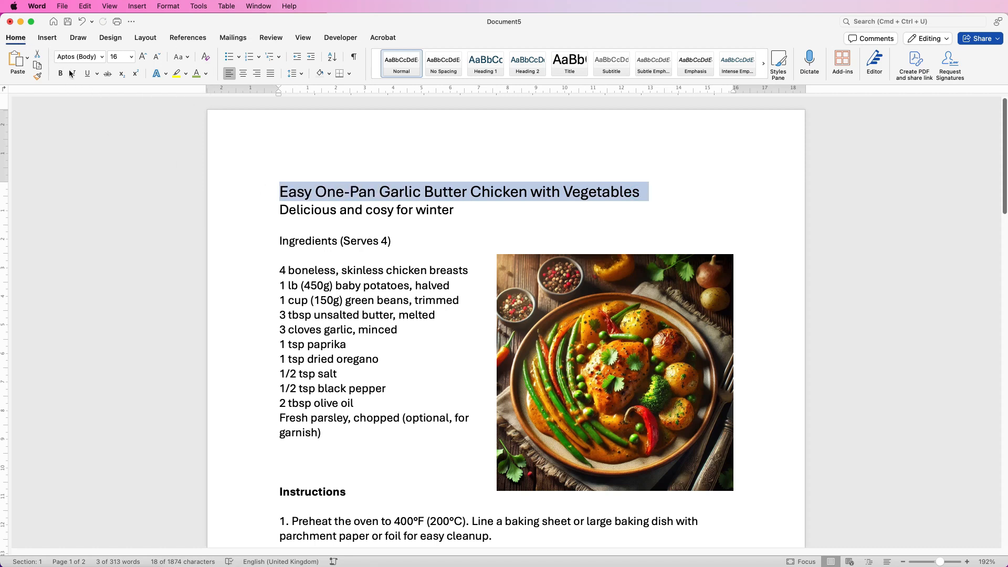
left_click(206, 76)
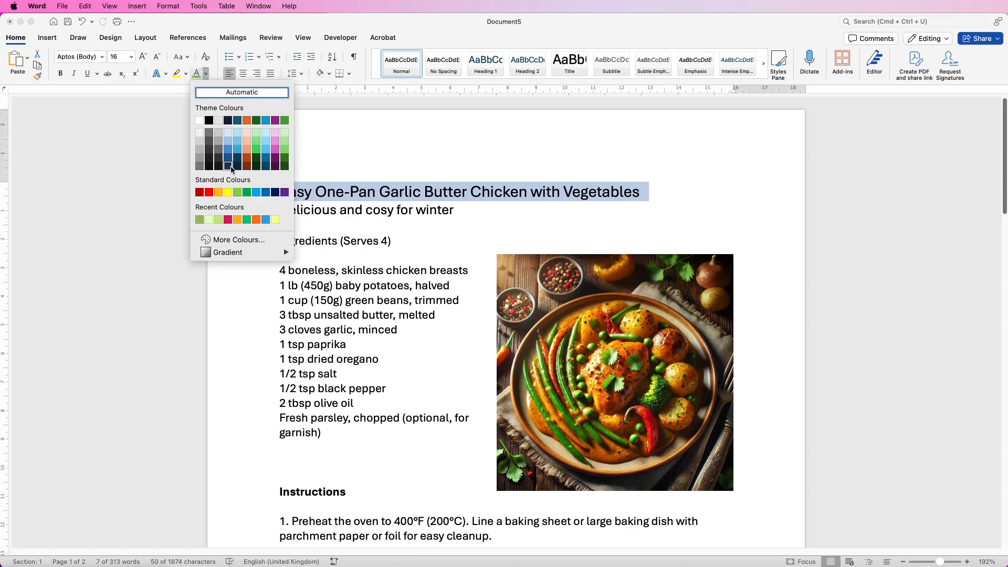
left_click(235, 242)
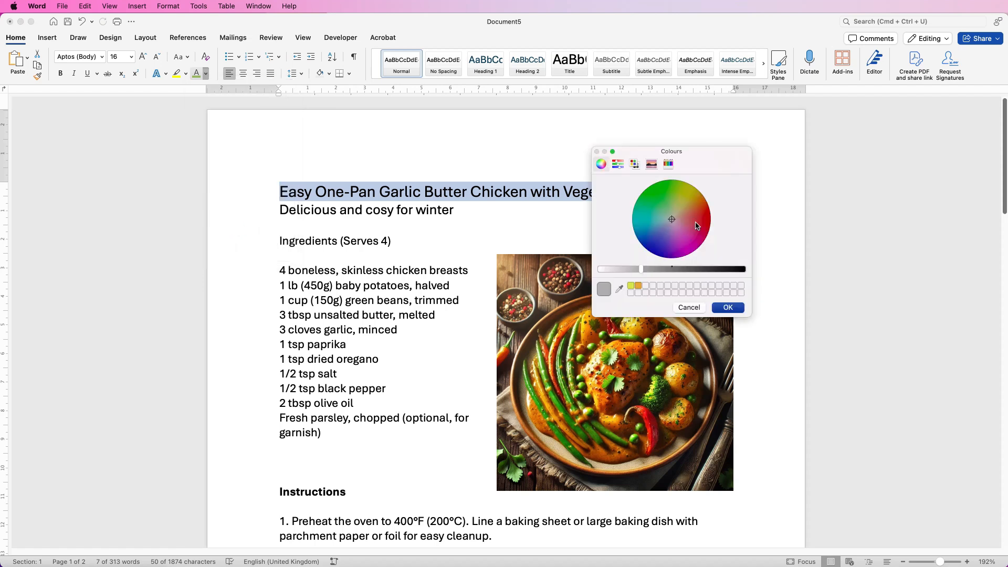
left_click(631, 286)
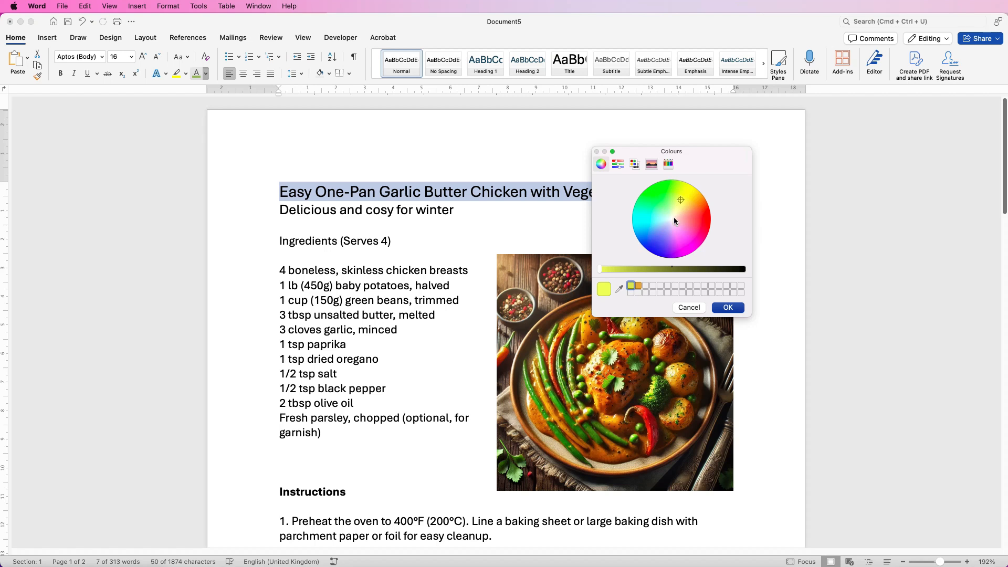
mouse_move(680, 199)
left_mouse_down()
mouse_move(667, 197)
mouse_move(672, 211)
left_mouse_up()
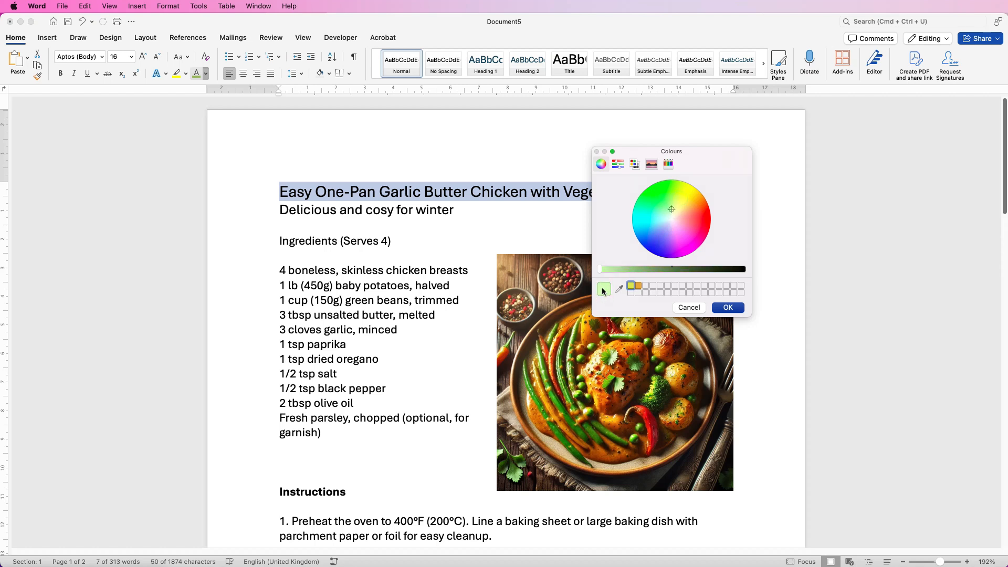
left_click_drag(600, 267, 610, 268)
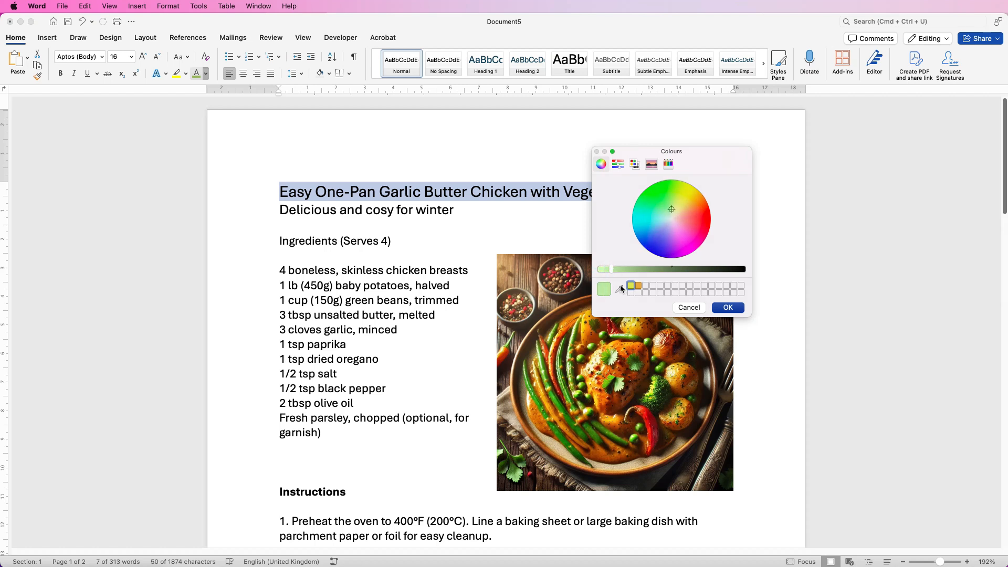
left_click(620, 289)
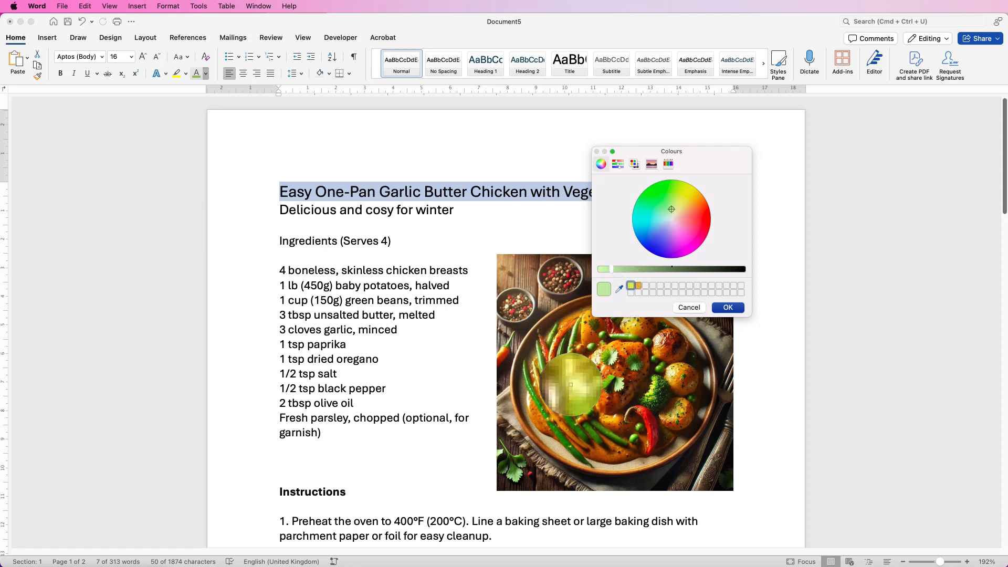
left_click(726, 315)
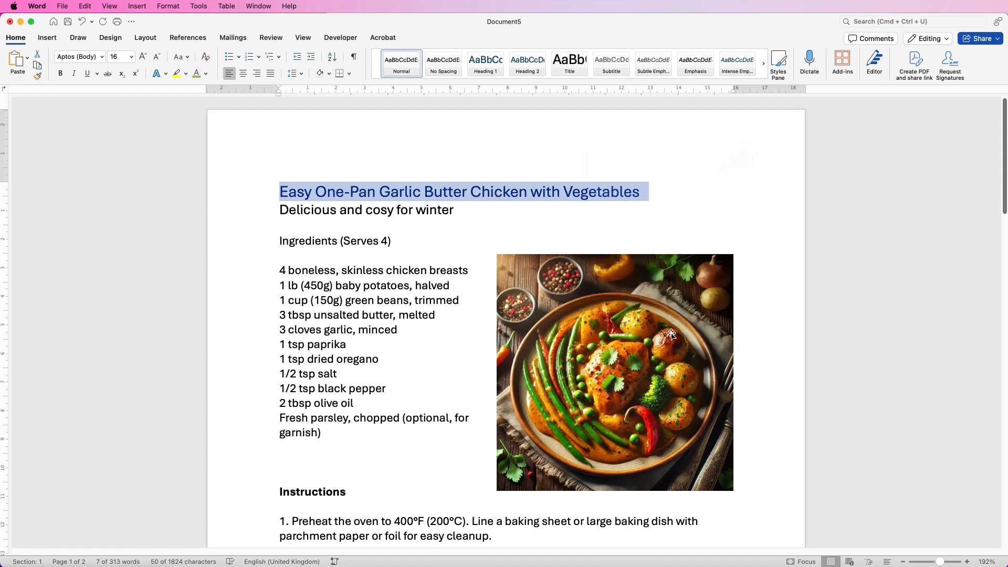
Format the recipe title with the olive-green recent colour, a font size of 24 and bold
left_click(206, 74)
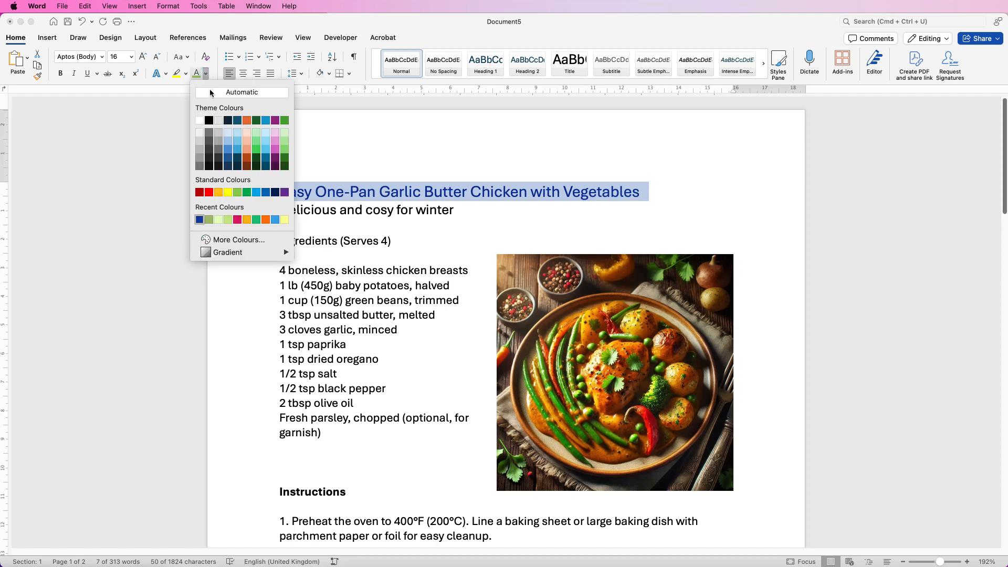
left_click(210, 220)
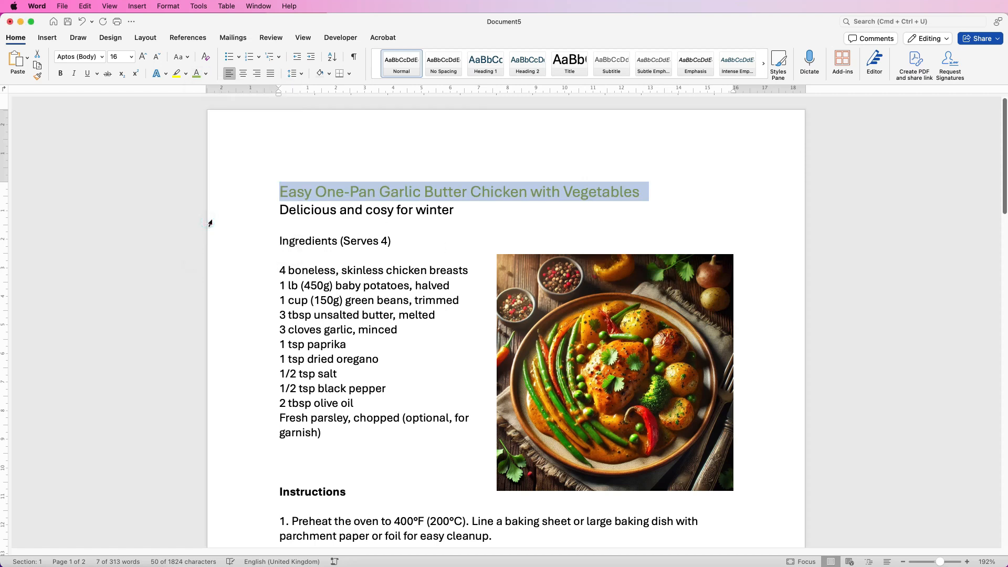
left_click(143, 59)
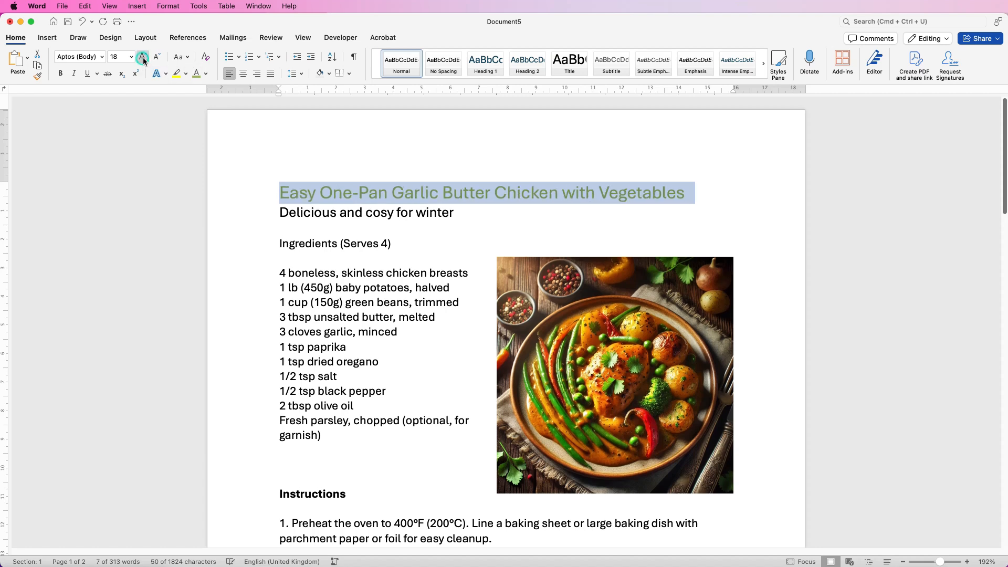
left_click(144, 59)
left_click(144, 58)
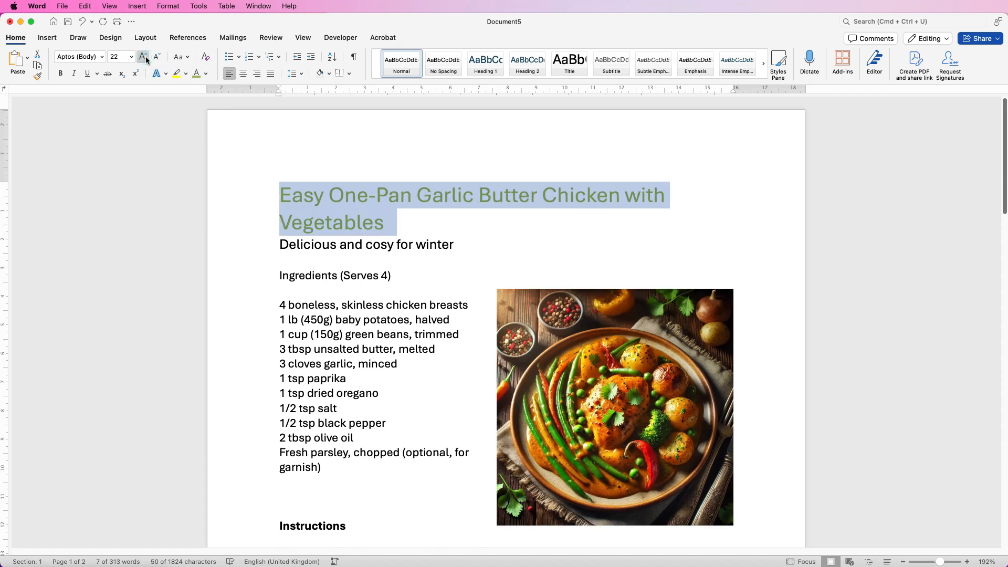
left_click(145, 59)
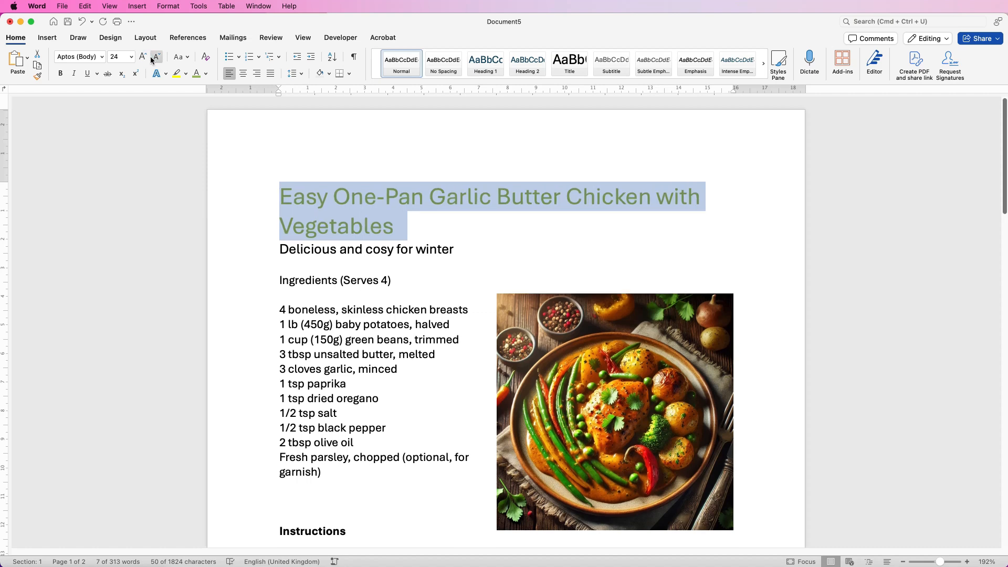
left_click(60, 75)
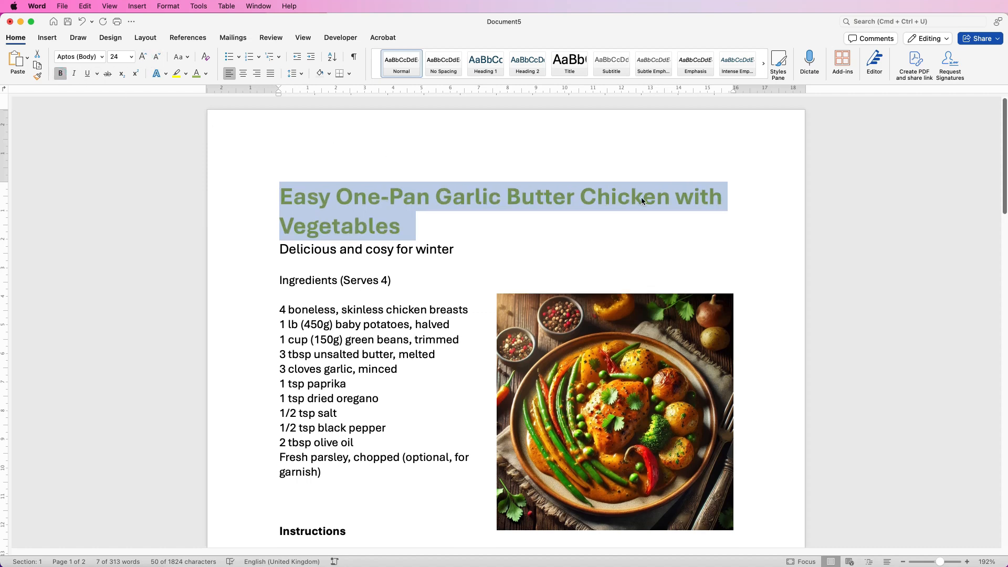
Break the title before "with" so "with Vegetables" sits on the second line, and centre both lines
left_click(678, 199)
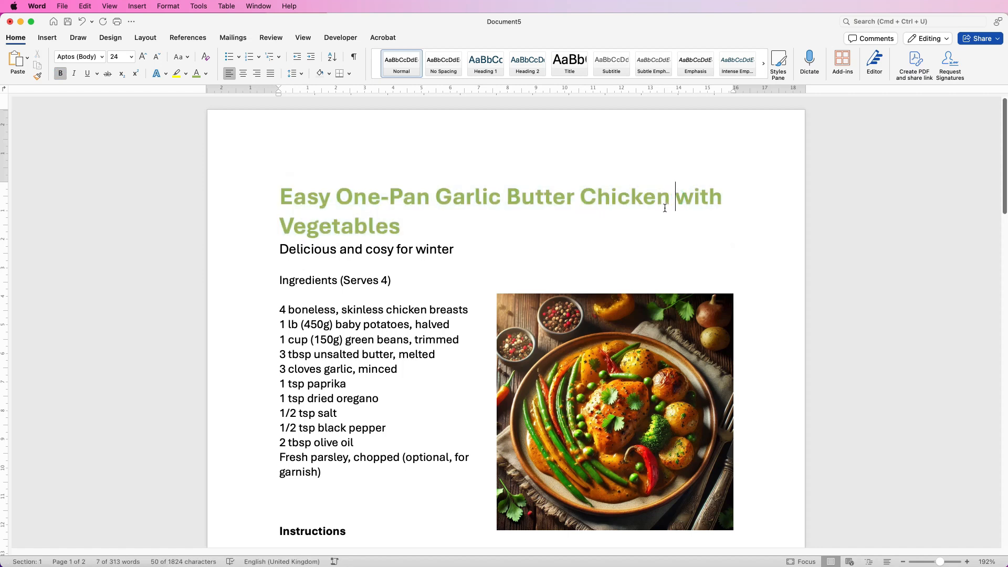
key("BackSpace")
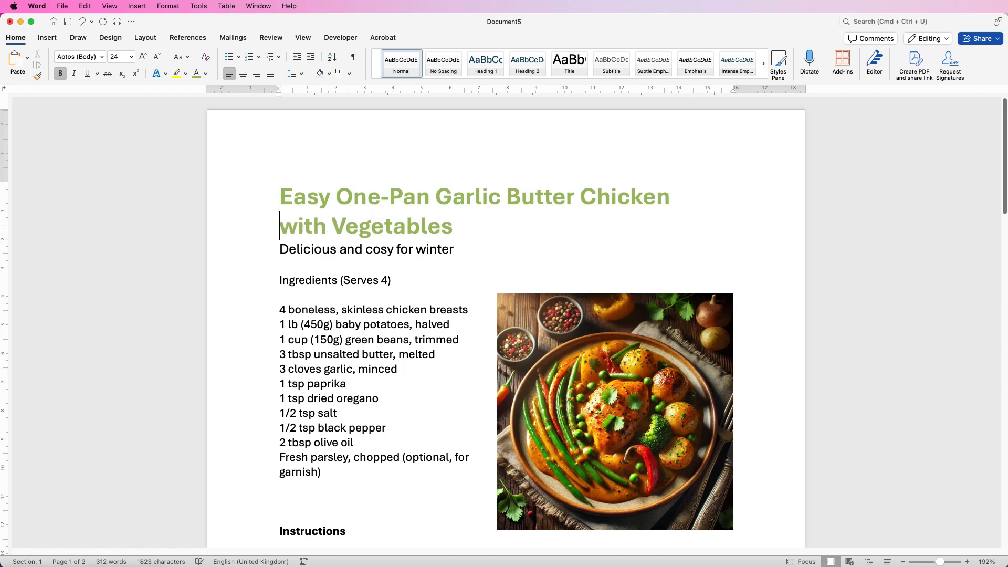
left_click_drag(453, 225, 278, 196)
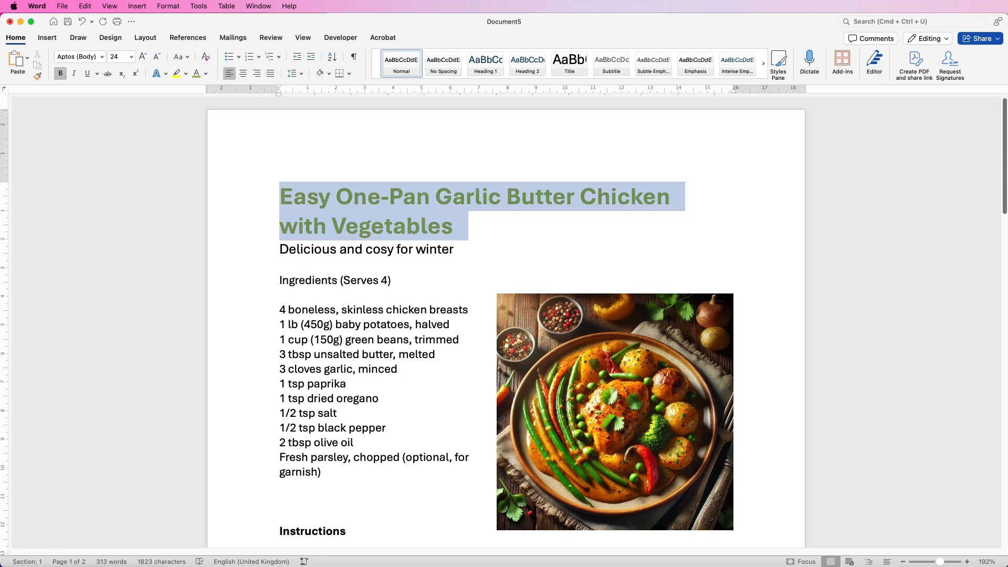
left_click(243, 73)
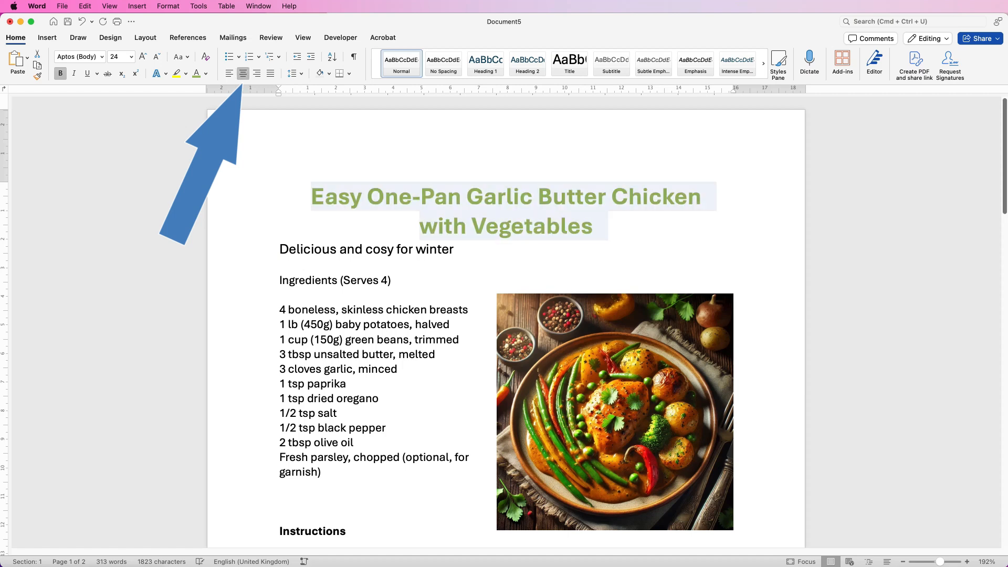
left_click(573, 267)
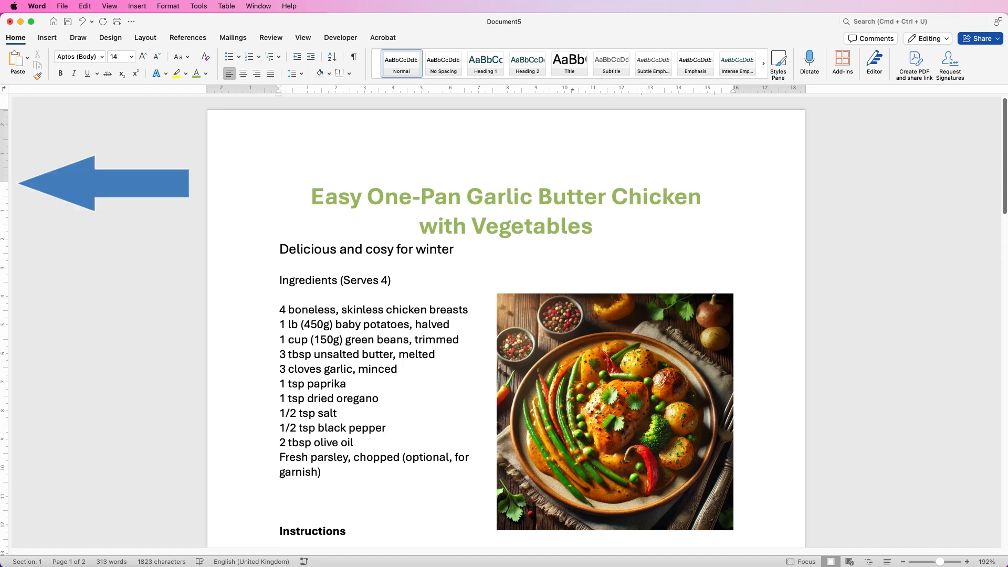
Reduce the page's top margin by about 1 cm using the vertical ruler
left_click(303, 38)
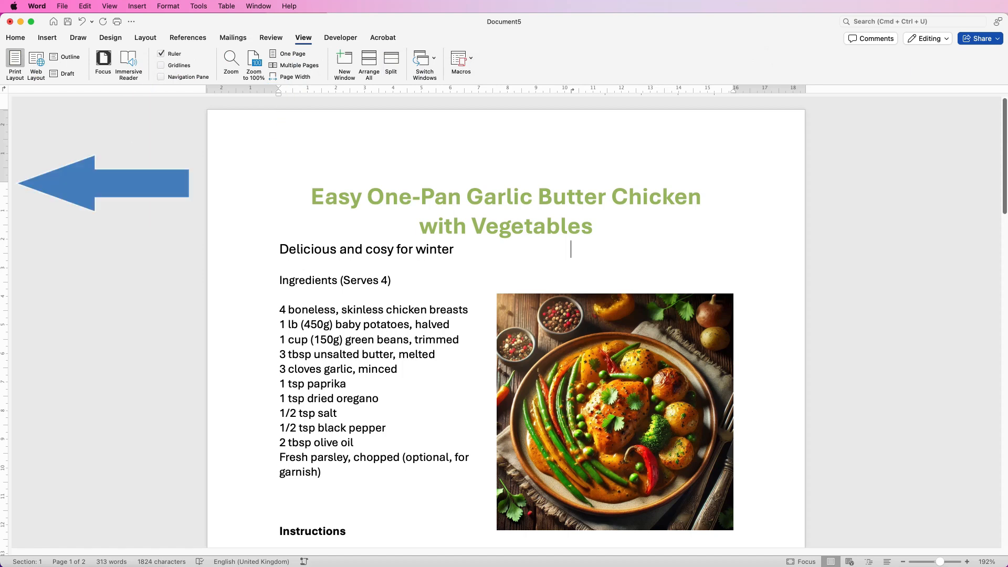
left_click_drag(5, 182, 4, 153)
key("super+z")
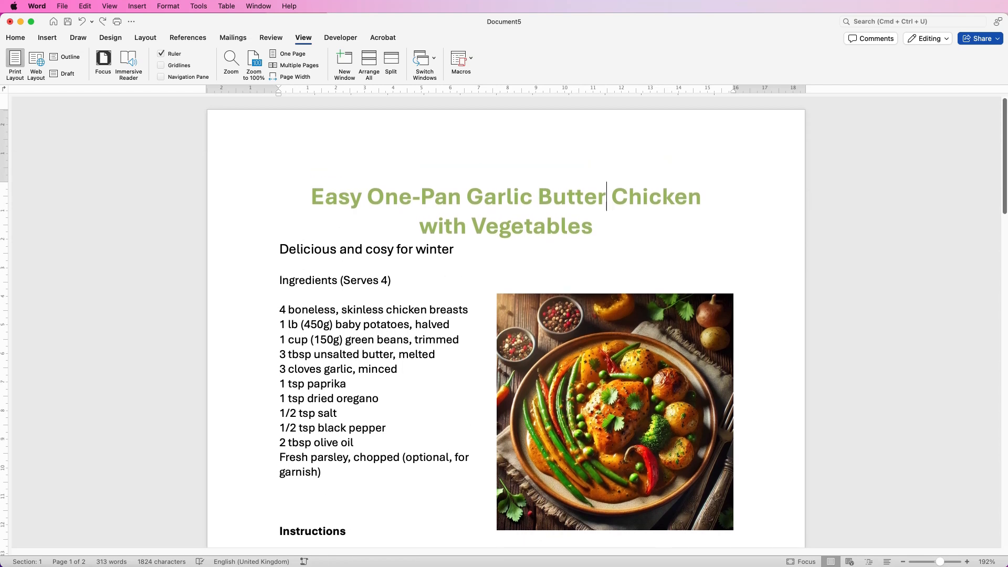
key("super+y")
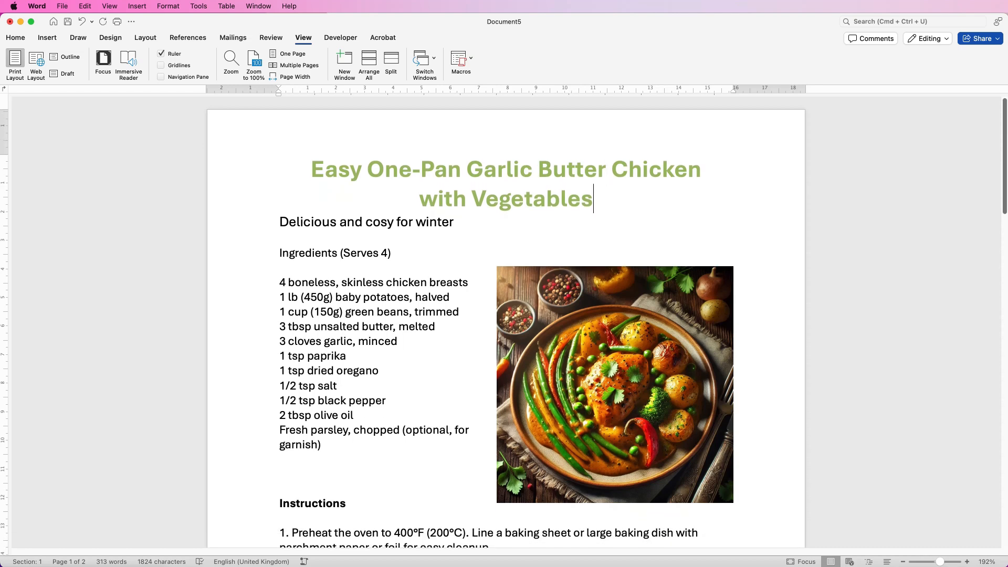
Insert a blank spacer line between the title and the subtitle, and set its font size to 8
key("Return")
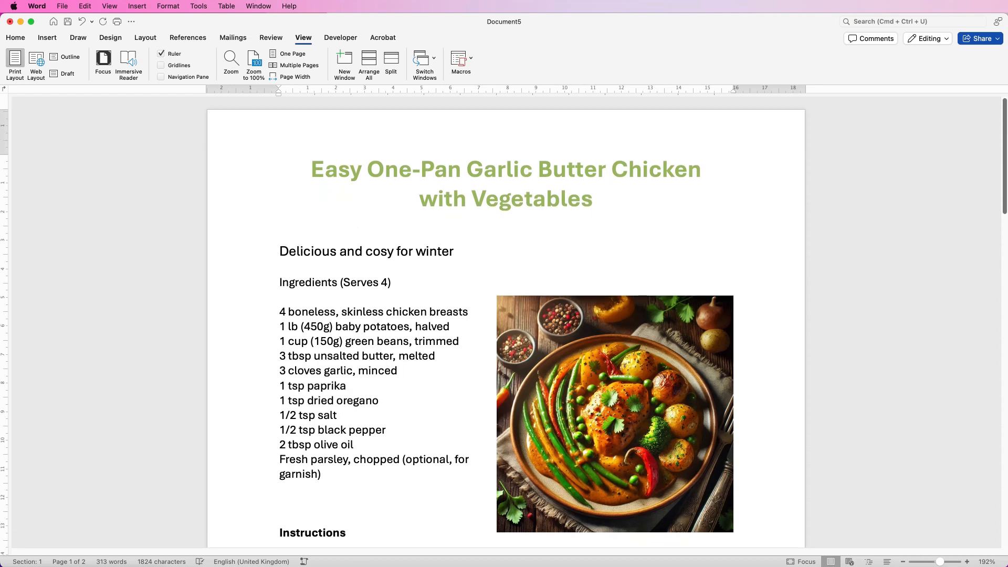
key("super+v")
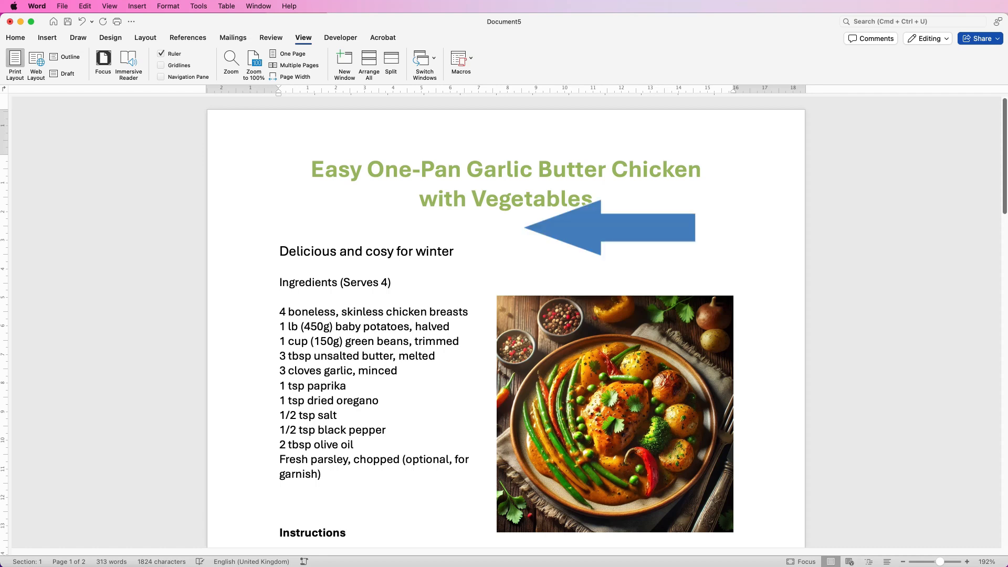
left_click(15, 38)
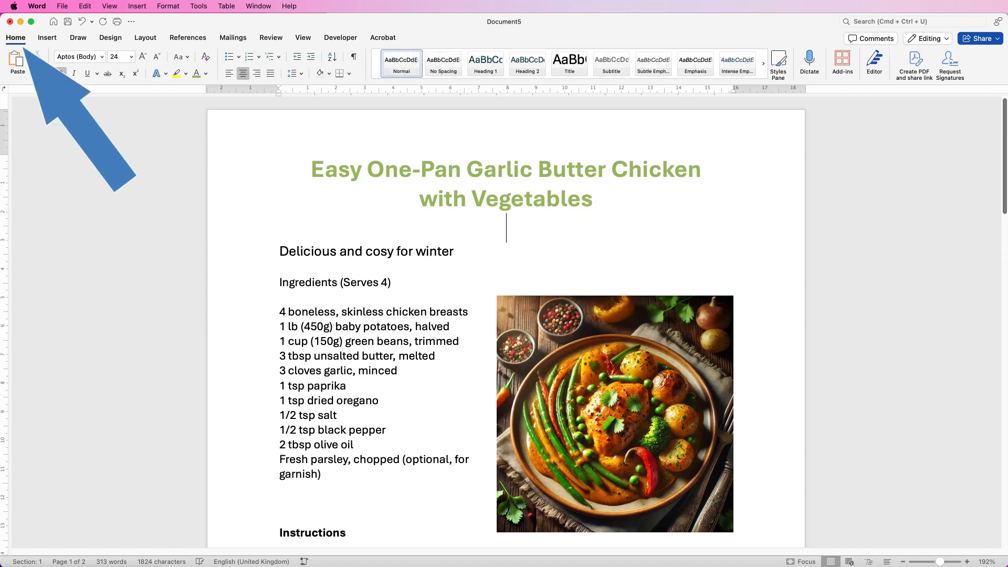
left_click(131, 57)
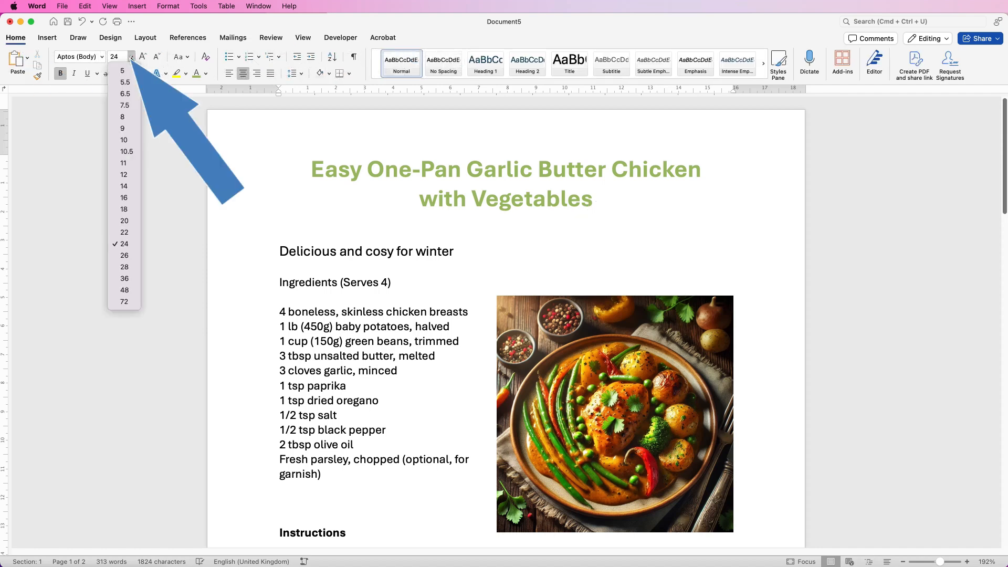
left_click(126, 119)
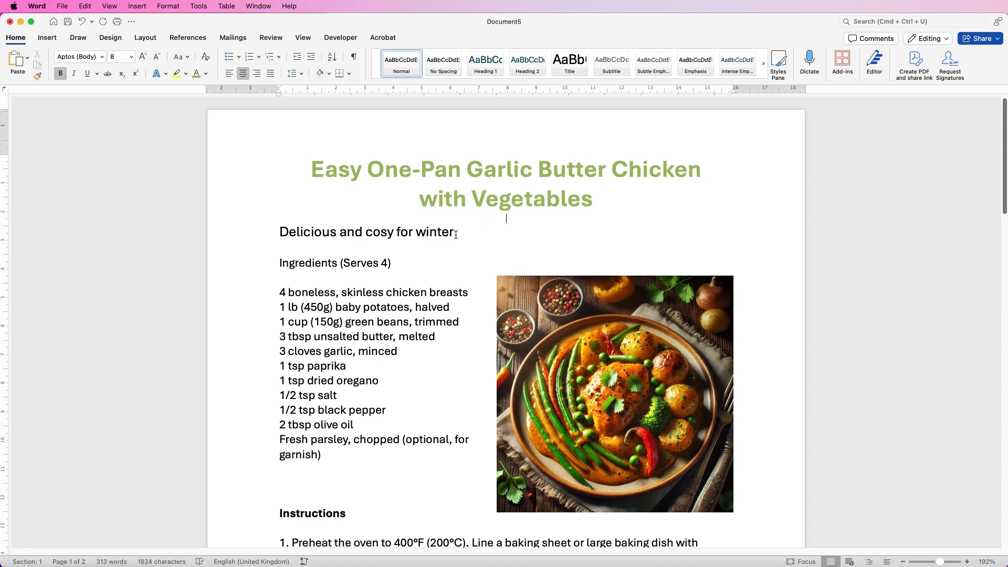
Centre the subtitle "Delicious and cosy for winter" and set it in italic Baskerville Old Face
left_click_drag(456, 234, 341, 239)
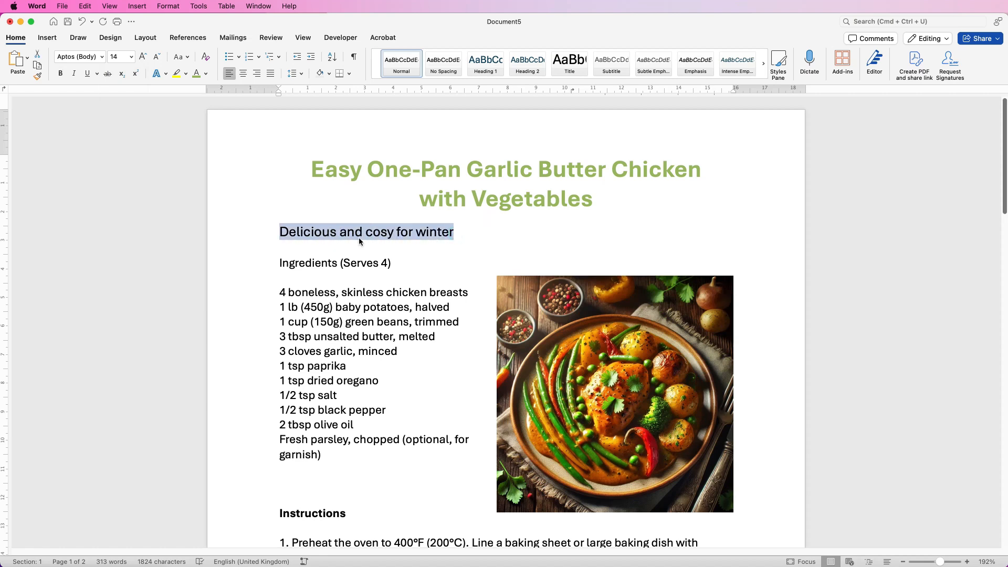
left_click(243, 74)
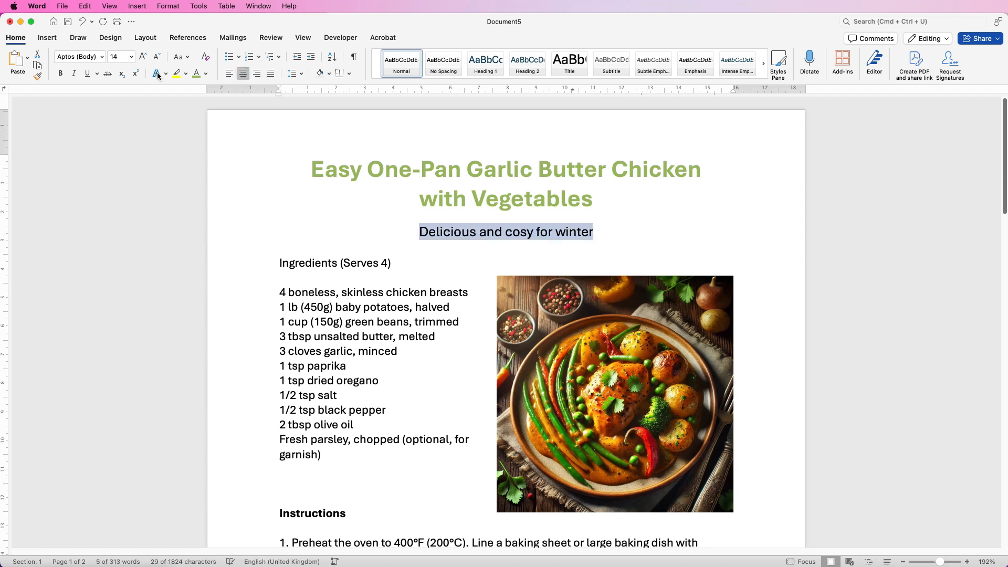
left_click(102, 58)
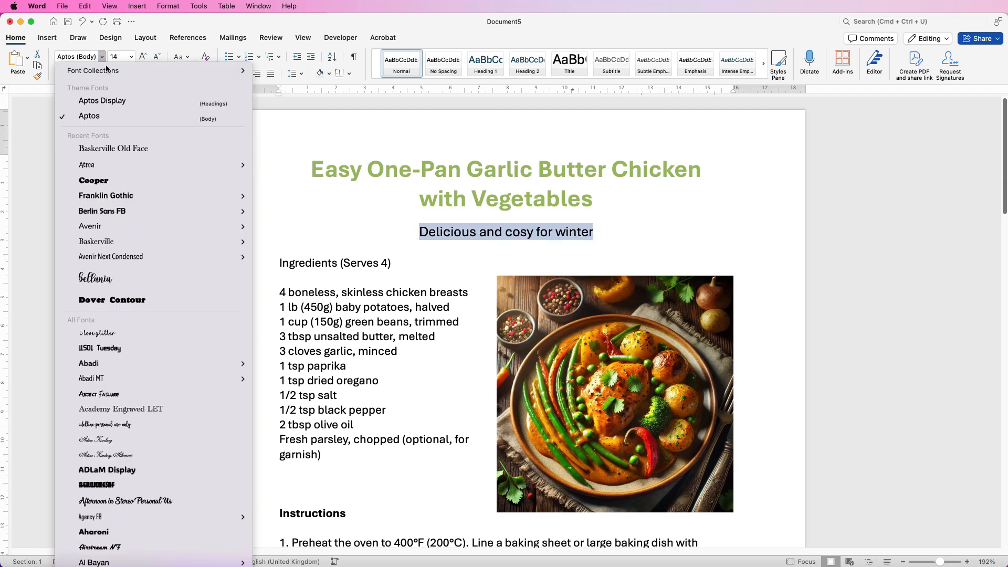
left_click(115, 149)
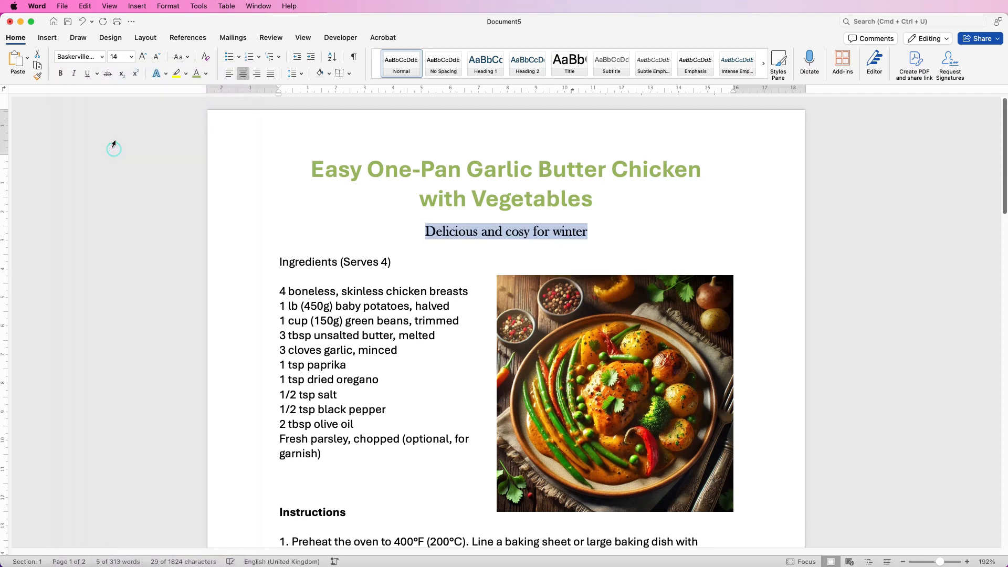
left_click(74, 74)
left_click(507, 217)
Insert several blank lines between the subtitle and the "Ingredients (Serves 4)" heading to open up space
left_click_drag(1005, 210, 1006, 225)
left_click(499, 192)
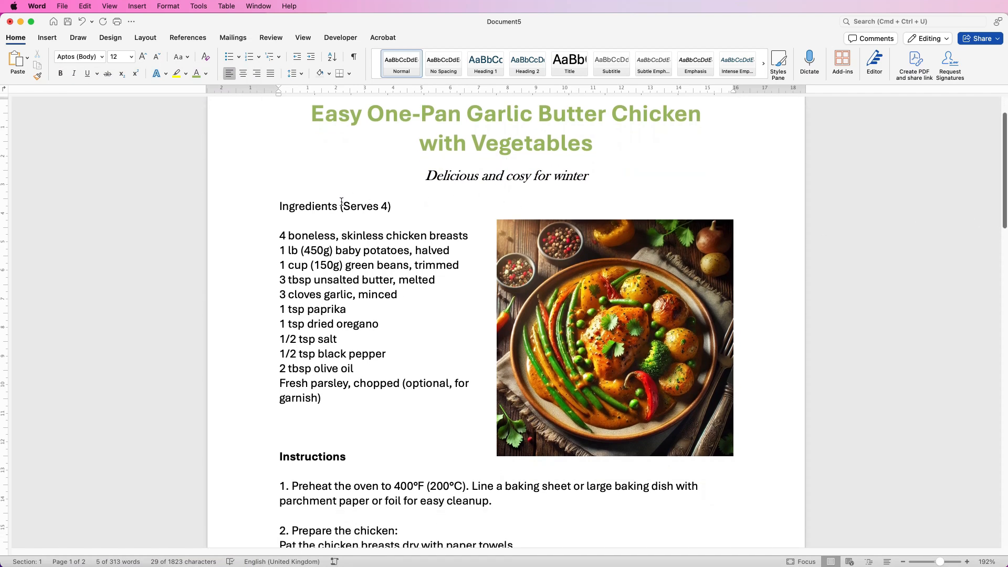
left_click(310, 195)
key("Return")
key("Return")
key("Return")
key("Return")
key("Return")
key("Return")
key("Return")
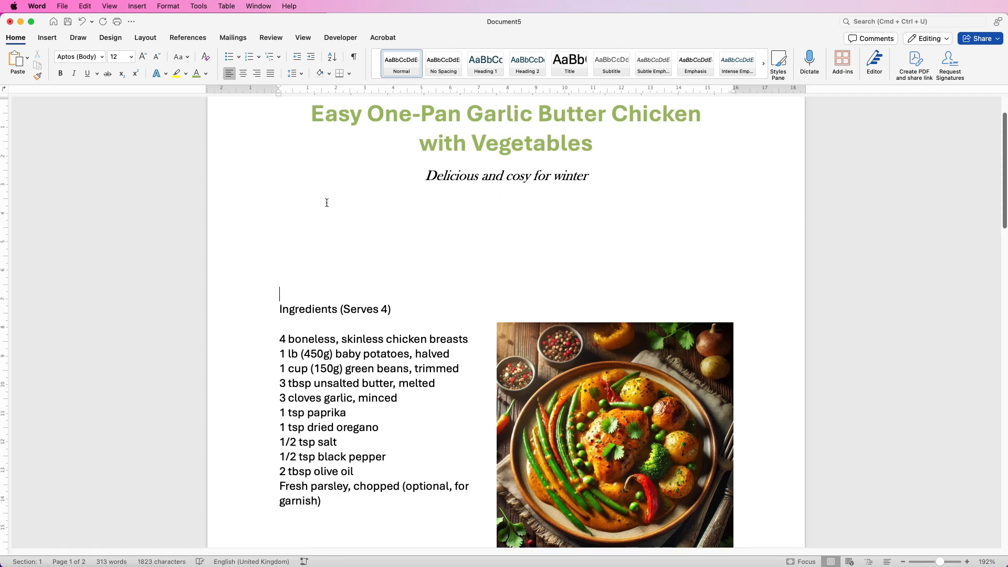
Insert the pictures Easy.png, 30 Minutes.png, Dinner.png and Serves 2.png from the Desktop on the blank line below the subtitle
key("Return")
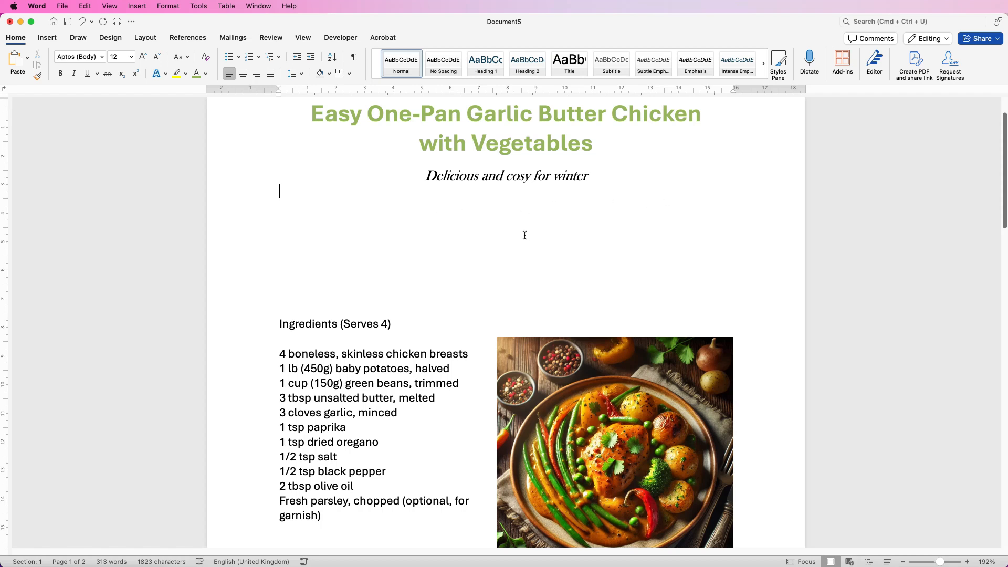
left_click(313, 191)
left_click(46, 38)
left_click(139, 59)
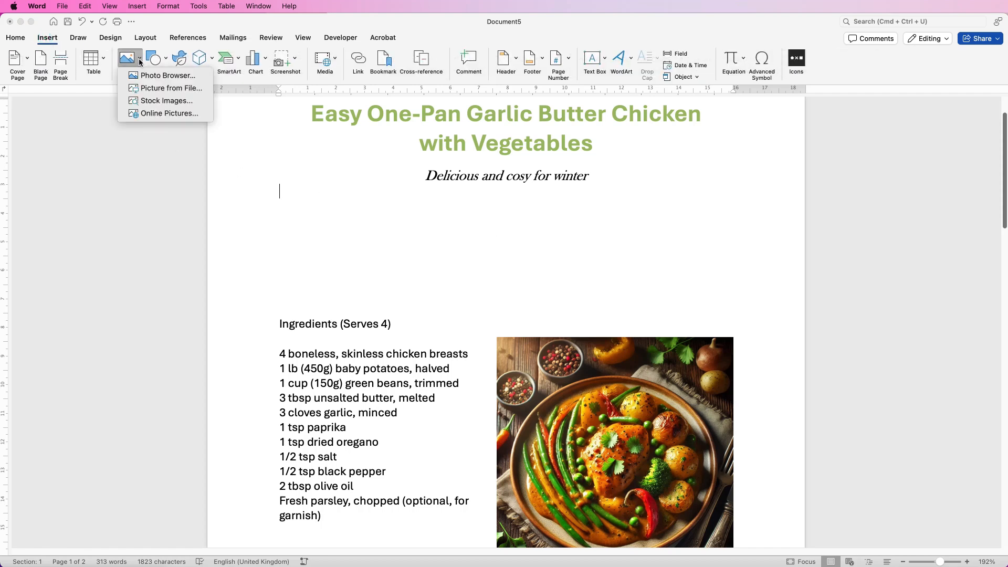
left_click(155, 88)
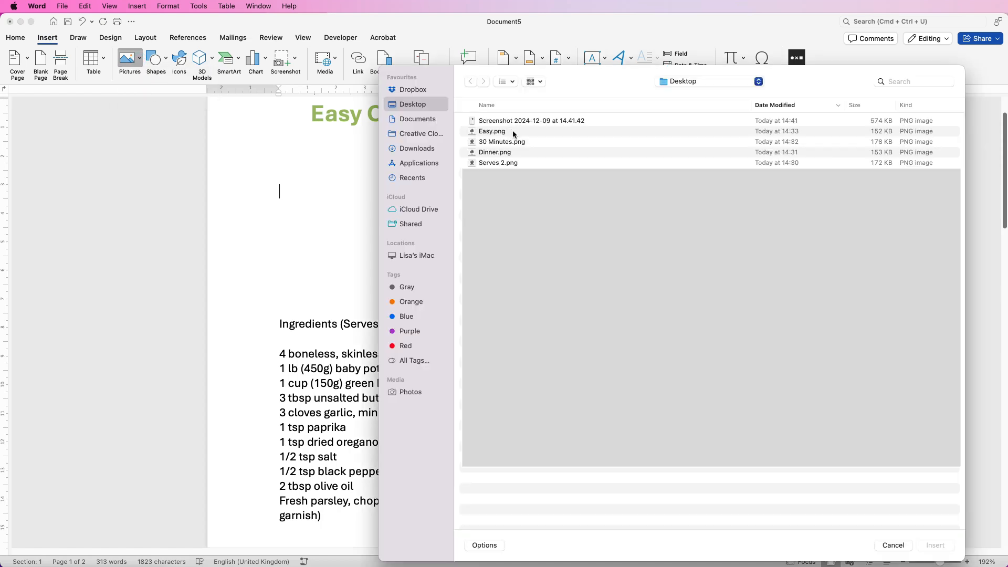
left_click(512, 132)
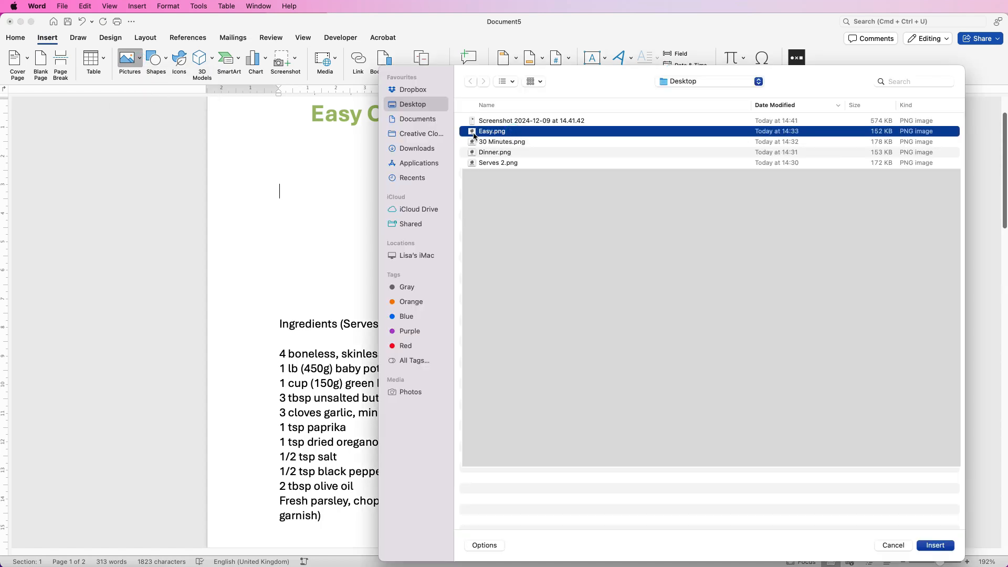
left_click(525, 164, "shift")
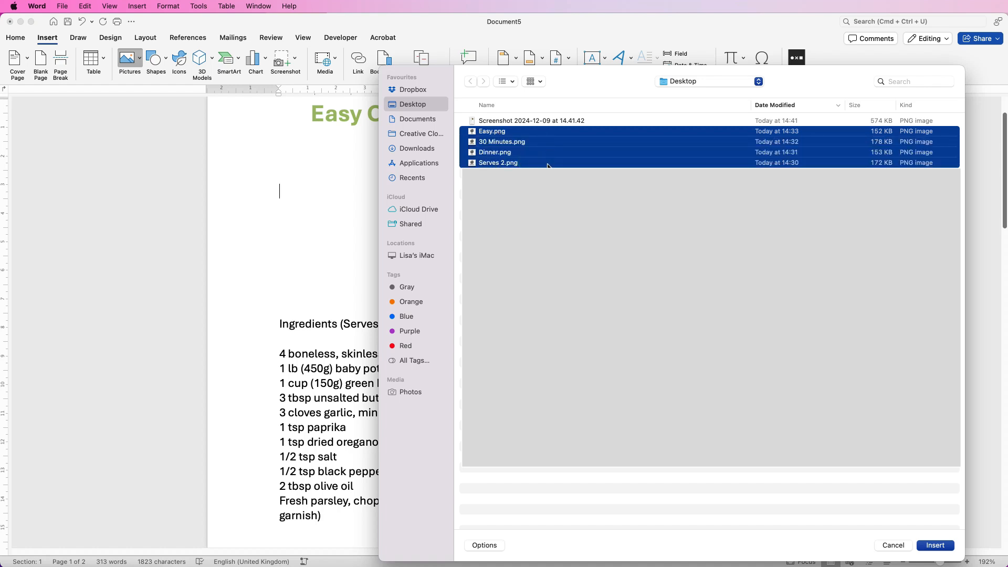
left_click(937, 546)
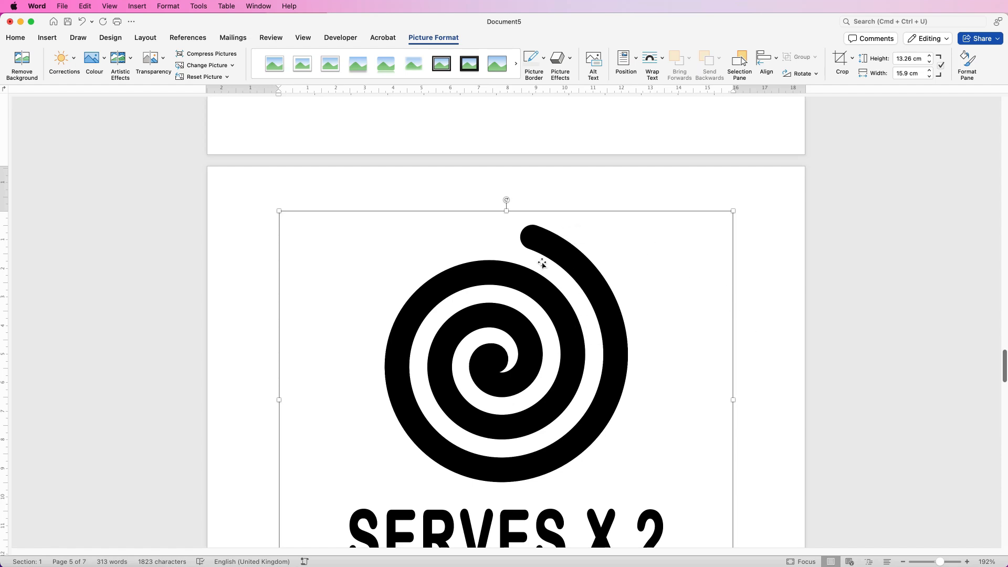
Set the "SERVES X 2" picture to In Front of Text and its height to 2 cm
left_click(757, 317)
left_click(576, 333)
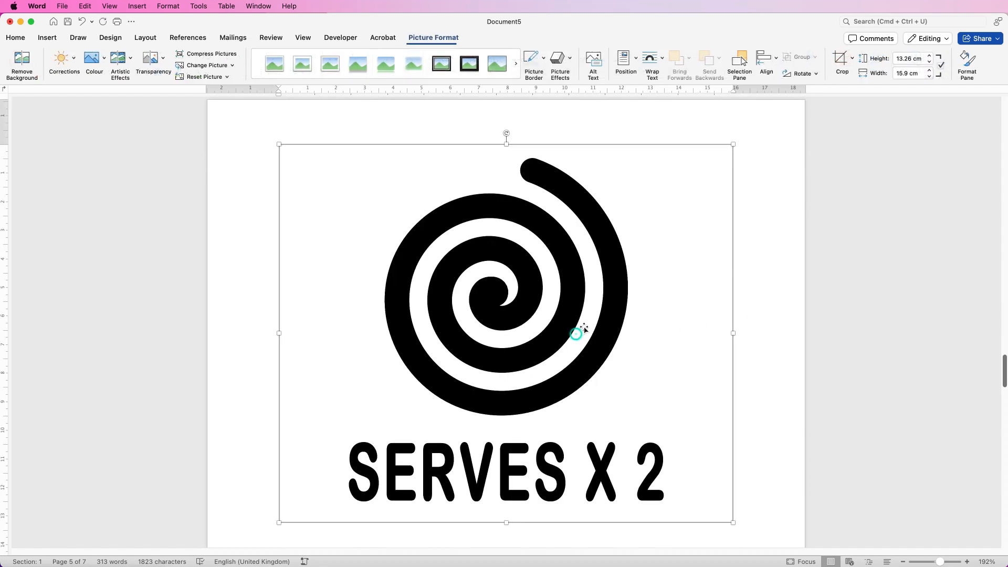
left_click(663, 60)
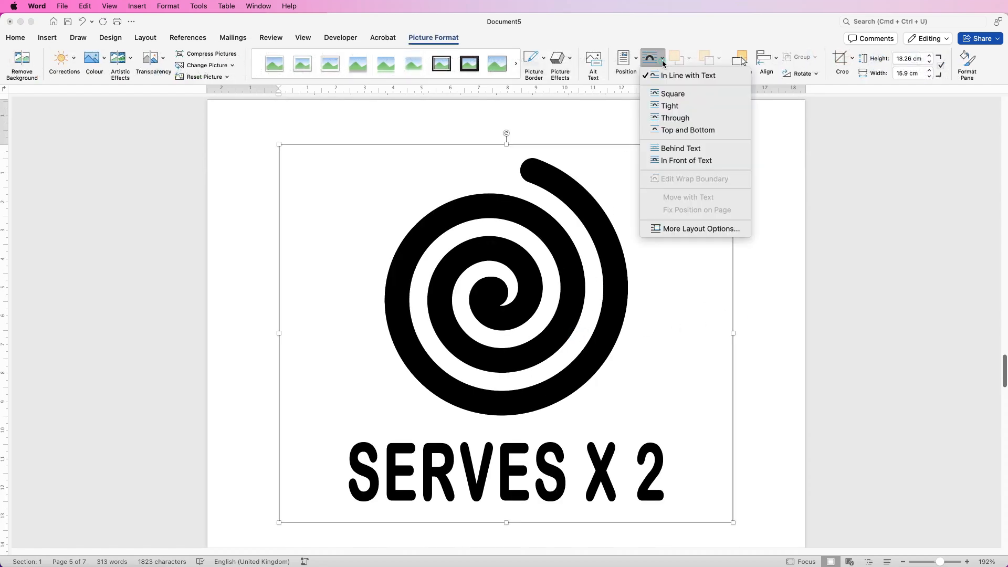
left_click(676, 162)
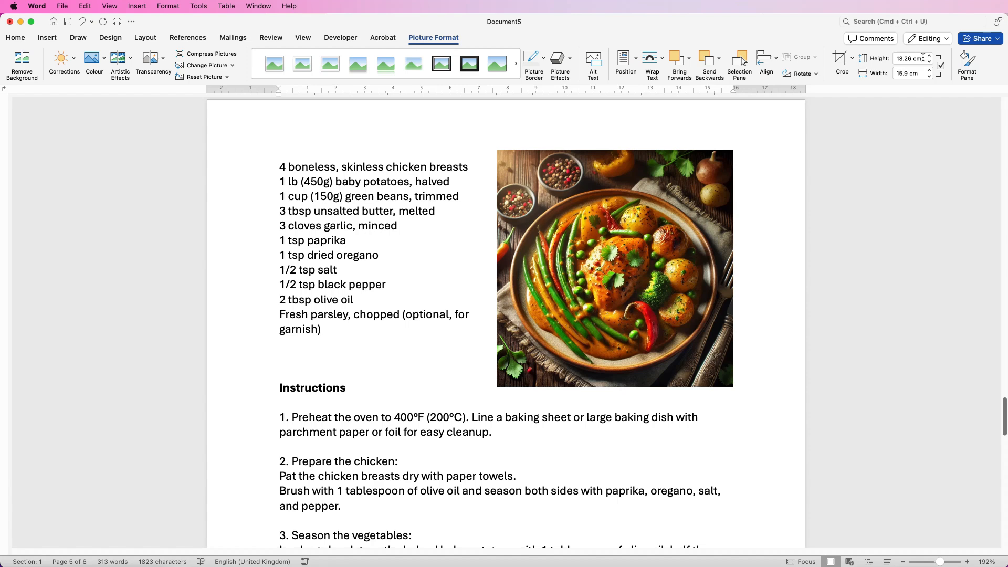
left_click_drag(922, 58, 900, 59)
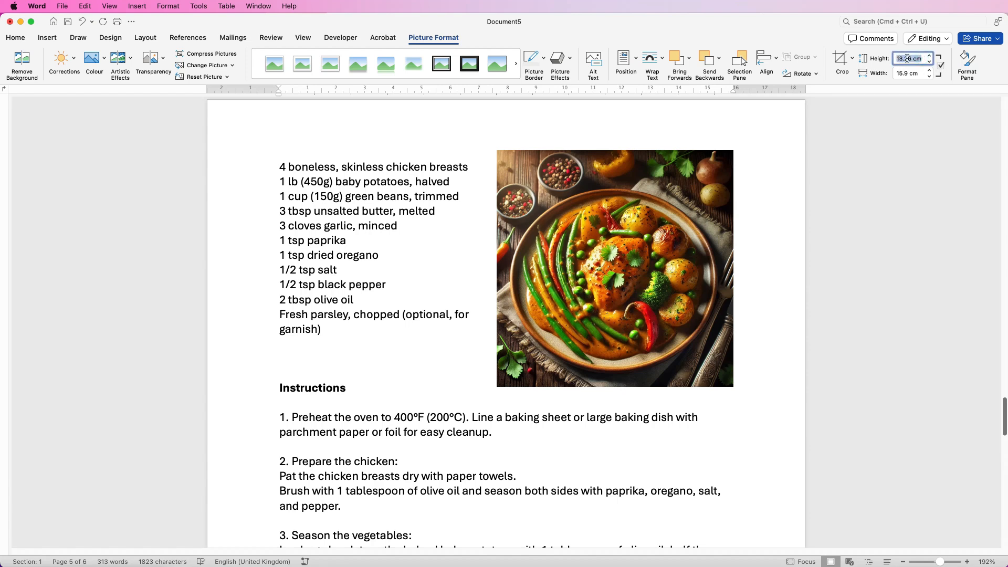
type("2")
key("Return")
Set the "Easy" picture to In Front of Text and its height to 2 cm
left_click_drag(1001, 406, 1003, 307)
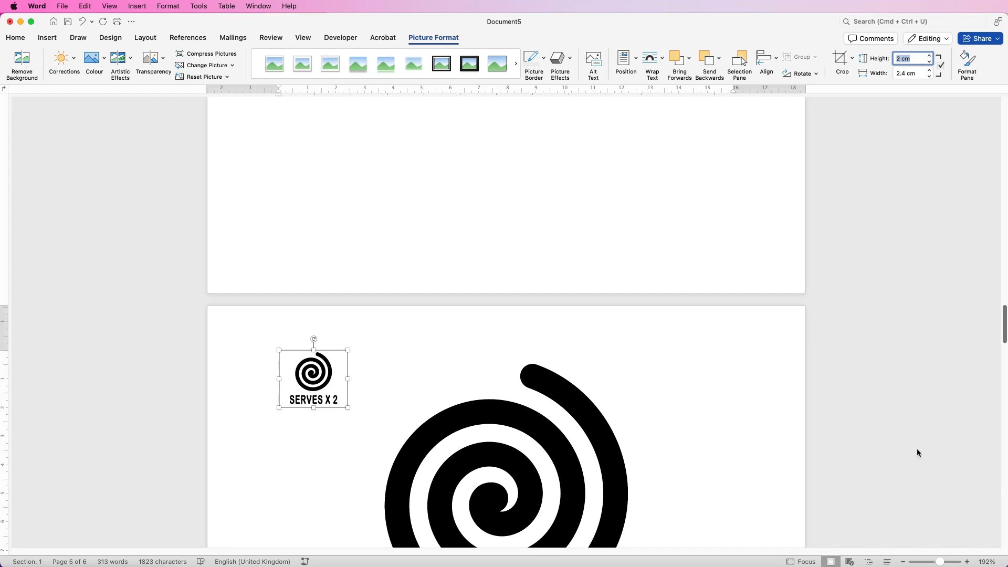
left_click_drag(940, 563, 920, 563)
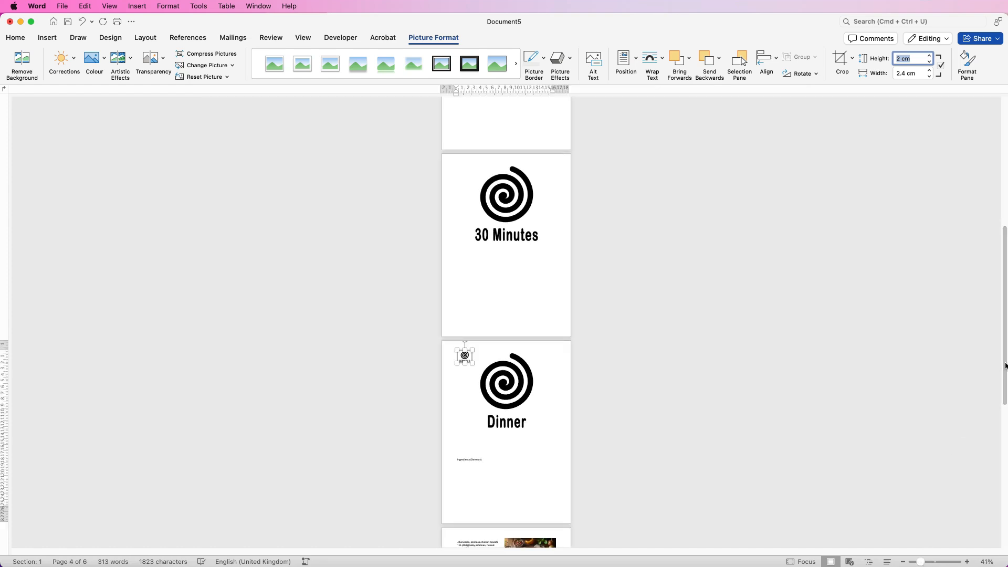
scroll(998, 370, "up", 5)
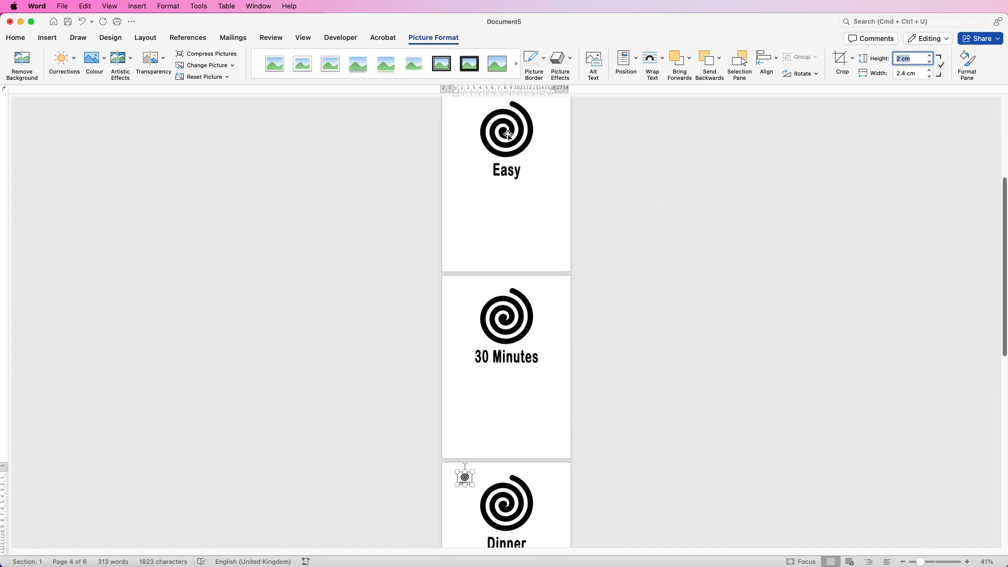
left_click(507, 135)
left_click(663, 63)
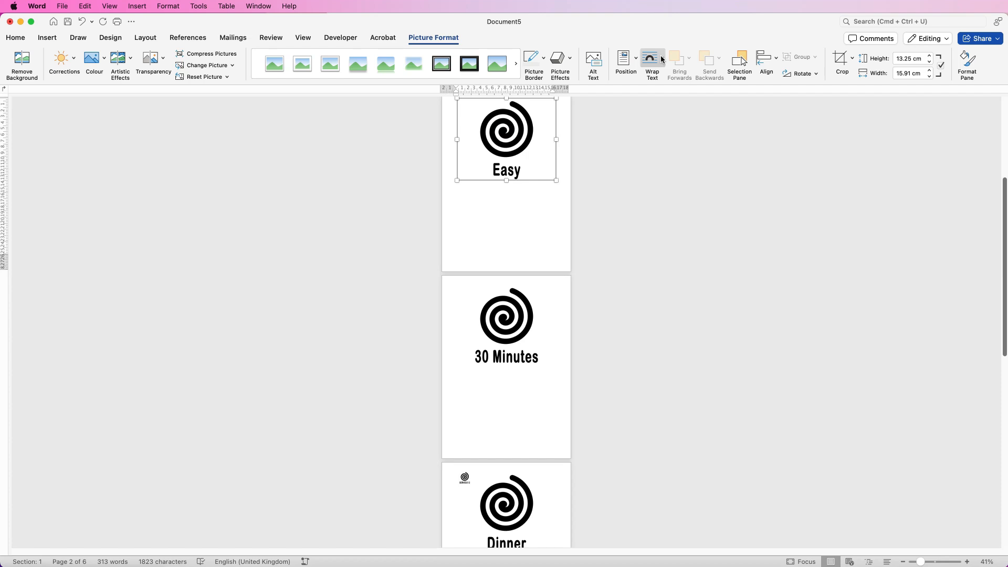
left_click(665, 159)
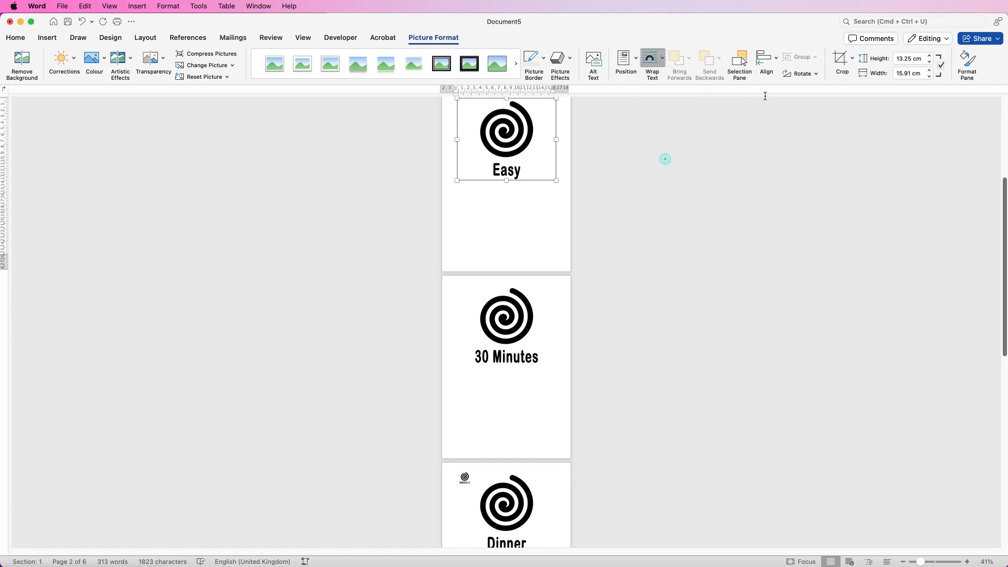
left_click(924, 58)
type("2")
key("Return")
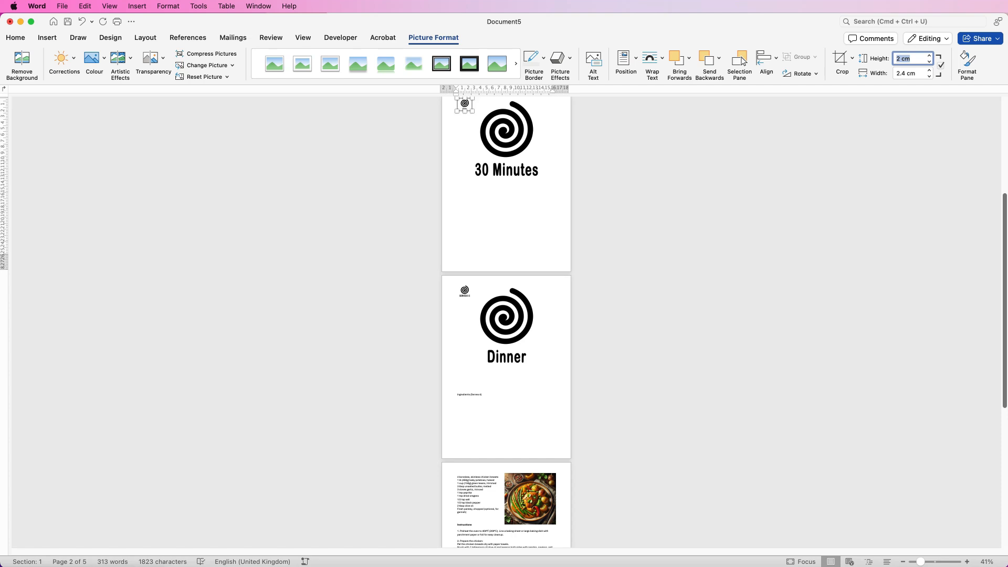
Set the "30 Minutes" and "Dinner" pictures to In Front of Text with a height of 2 cm each
left_click(507, 136)
left_click(914, 58)
type("2")
key("Return")
left_click(506, 163)
left_click(914, 58)
type("2")
key("Return")
Arrange the icons in a rough row below the subtitle in the order Serves x 2, Easy, 30 Minutes, Dinner
left_click_drag(209, 210, 828, 235)
left_click_drag(211, 201, 476, 238)
left_click_drag(216, 225, 250, 260)
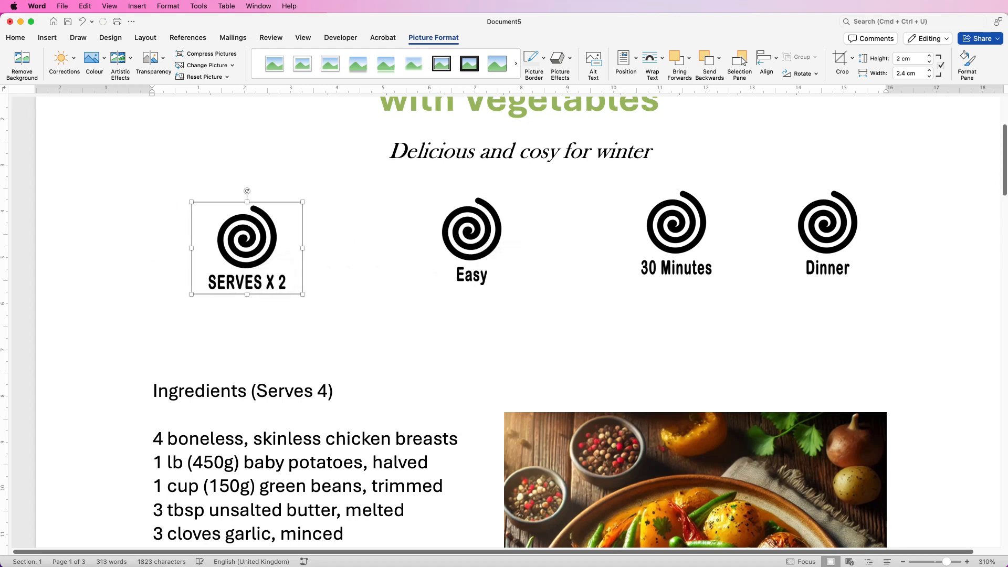
left_click_drag(827, 231, 861, 229)
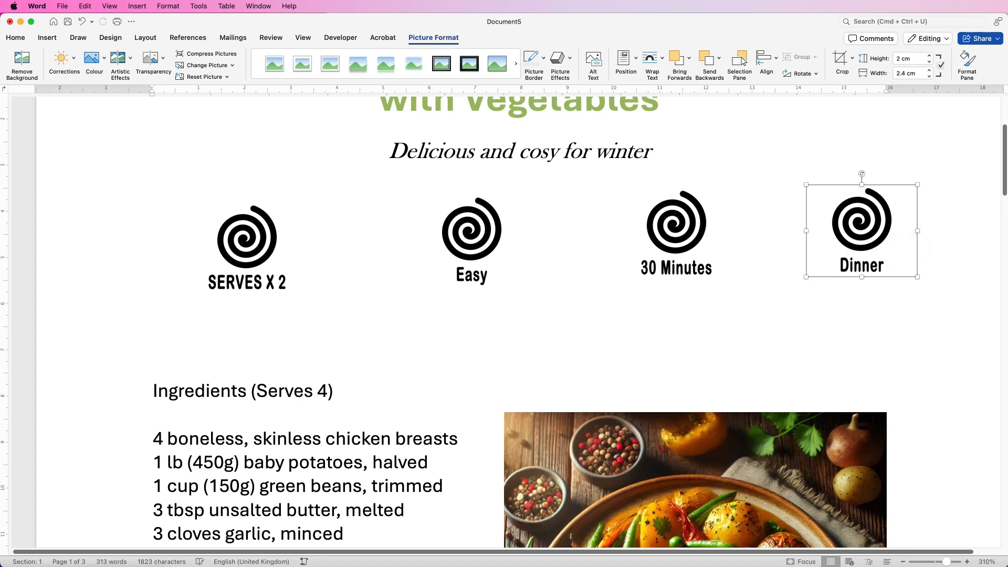
mouse_move(245, 245)
left_mouse_down()
mouse_move(159, 246)
mouse_move(236, 235)
left_mouse_up()
left_click_drag(861, 232, 821, 239)
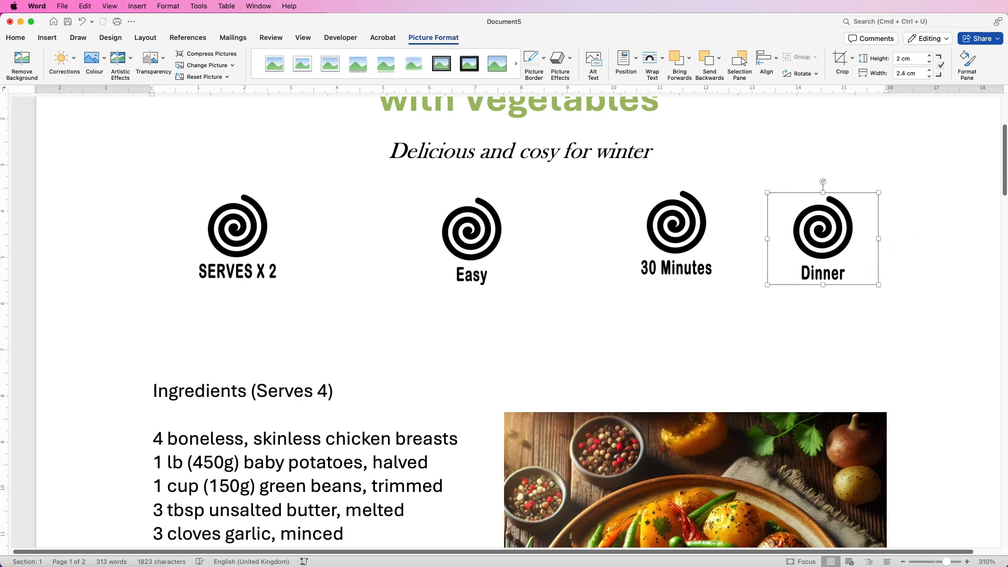
key("Left")
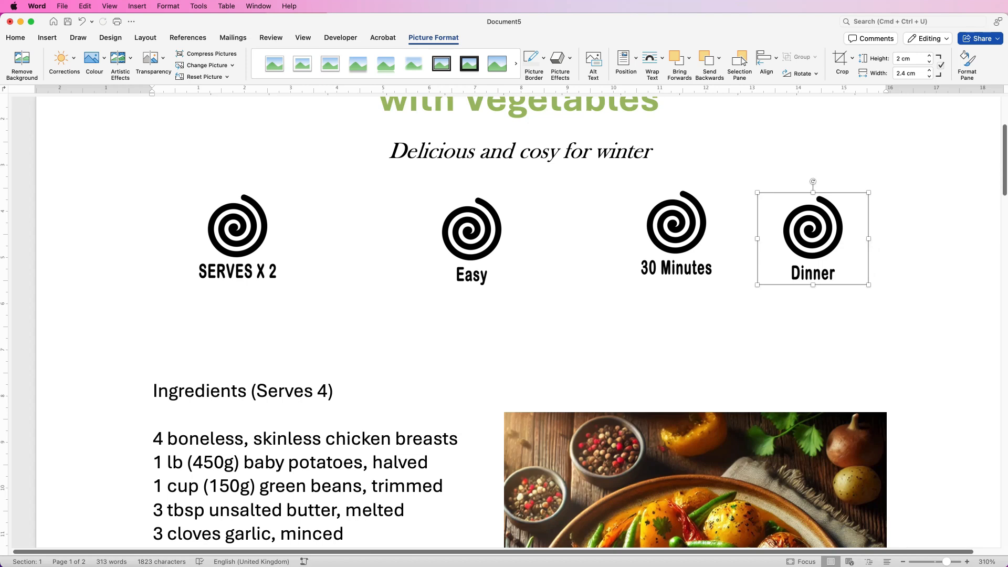
Distribute the four icons horizontally and align them to the top of the selected objects
left_click(676, 233, "shift")
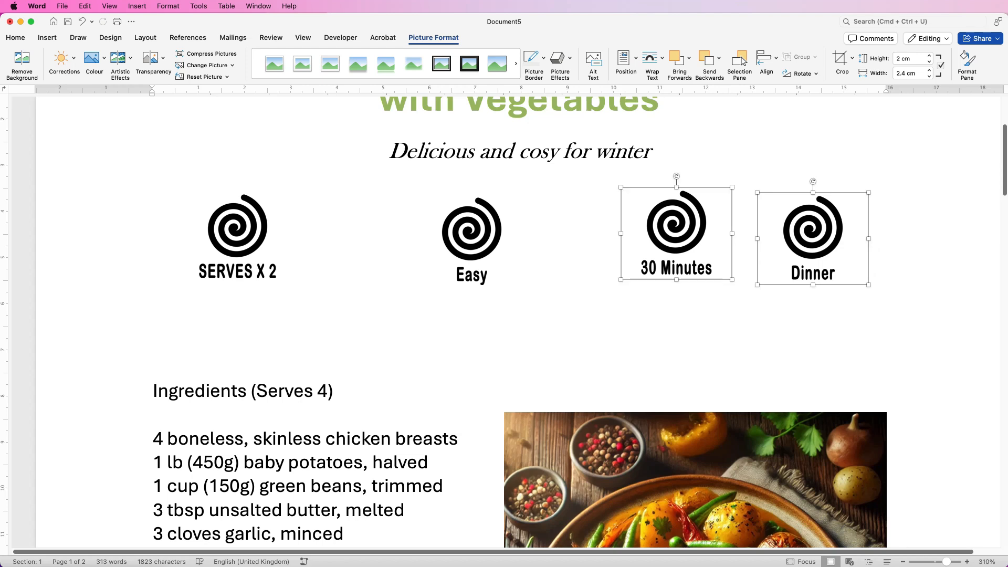
left_click(472, 240, "shift")
left_click(237, 237, "shift")
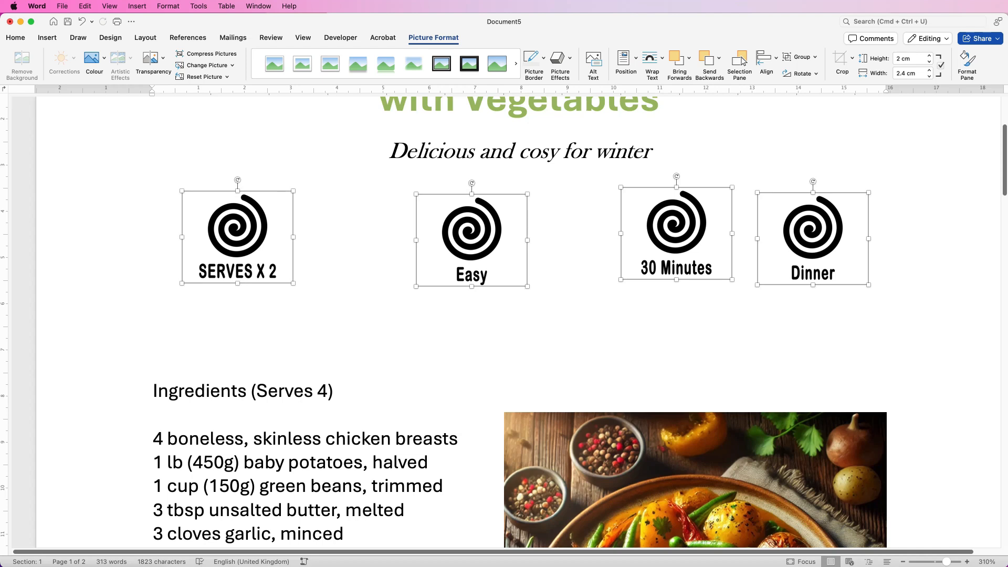
left_click(765, 58)
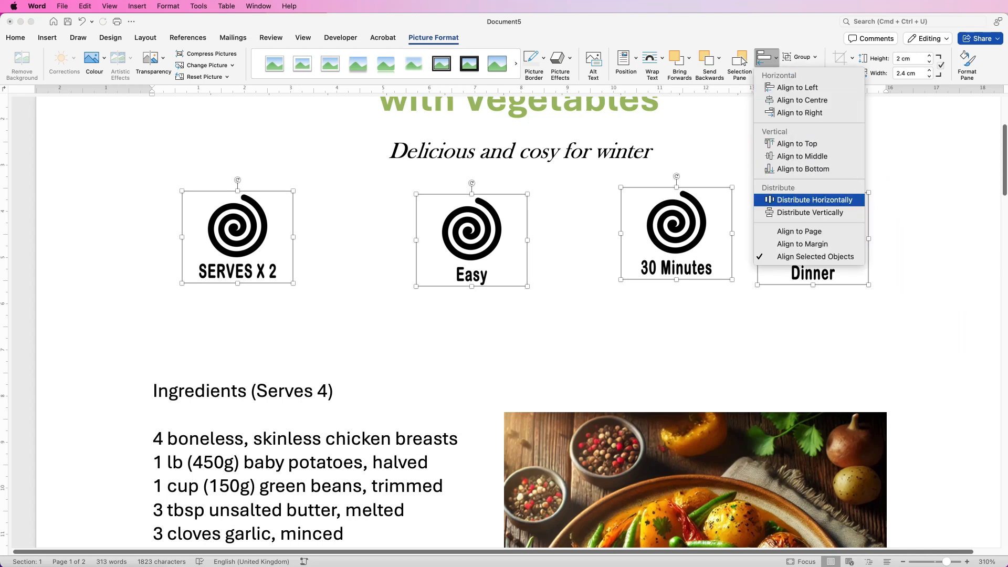
left_click(815, 200)
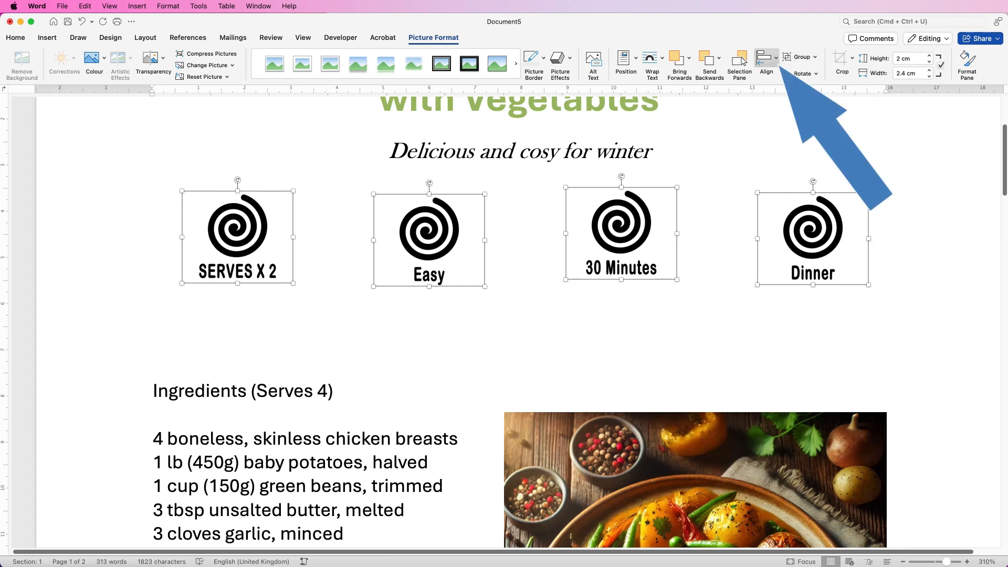
left_click(766, 58)
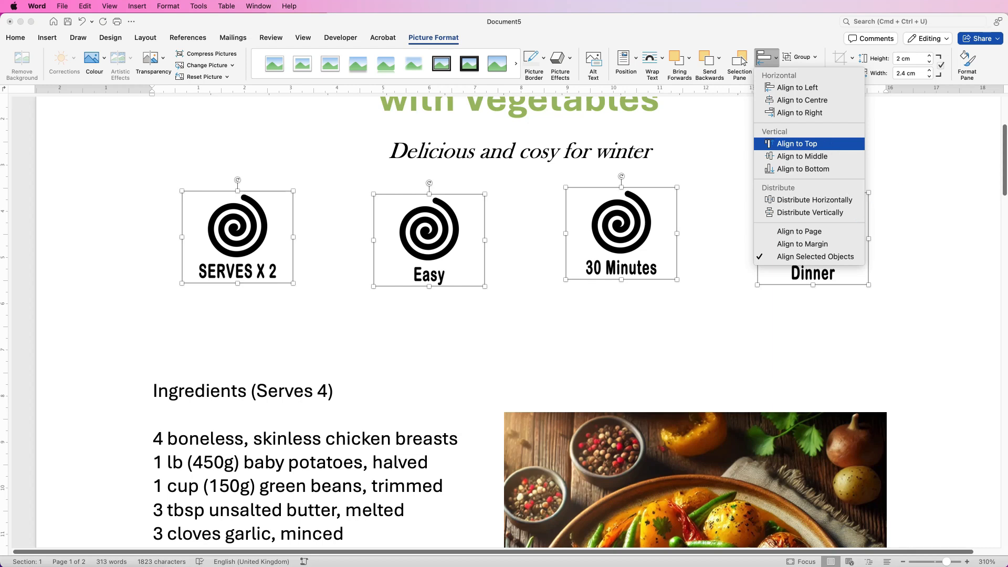
left_click(797, 144)
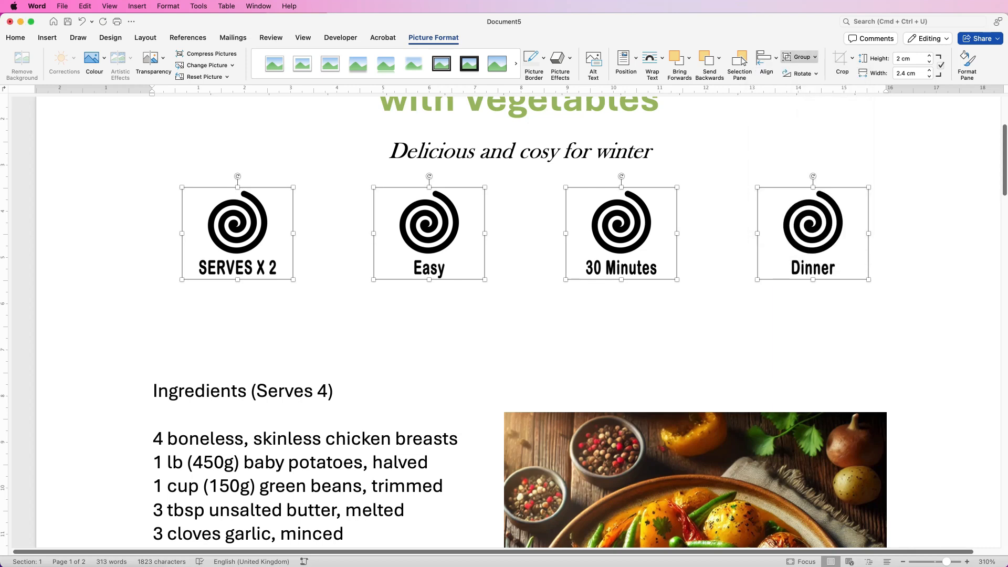
Group the four icons and align the group to the centre between the page margins
left_click(800, 56)
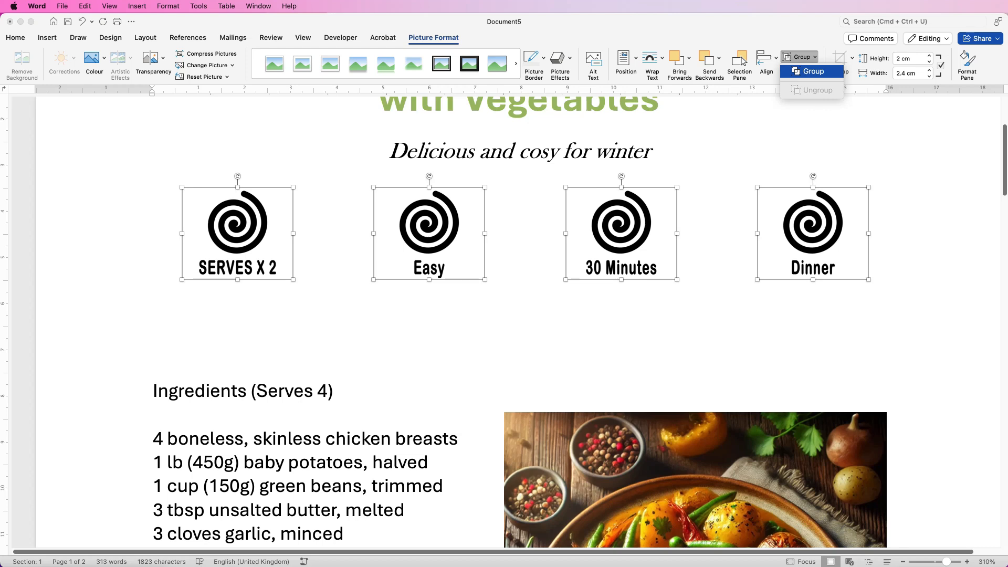
left_click(812, 71)
left_click_drag(153, 224, 162, 251)
left_click_drag(634, 226, 624, 241)
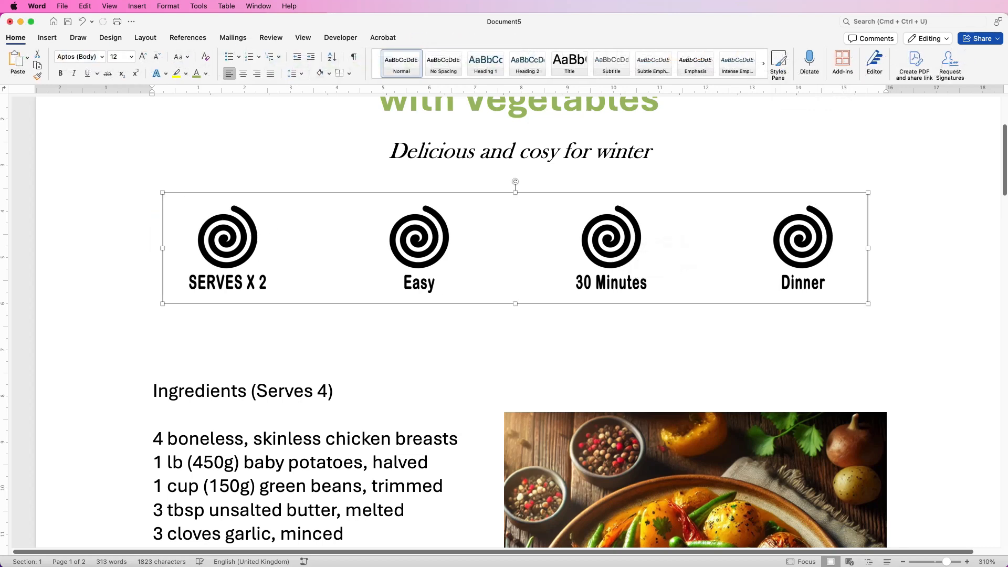
left_click(768, 59)
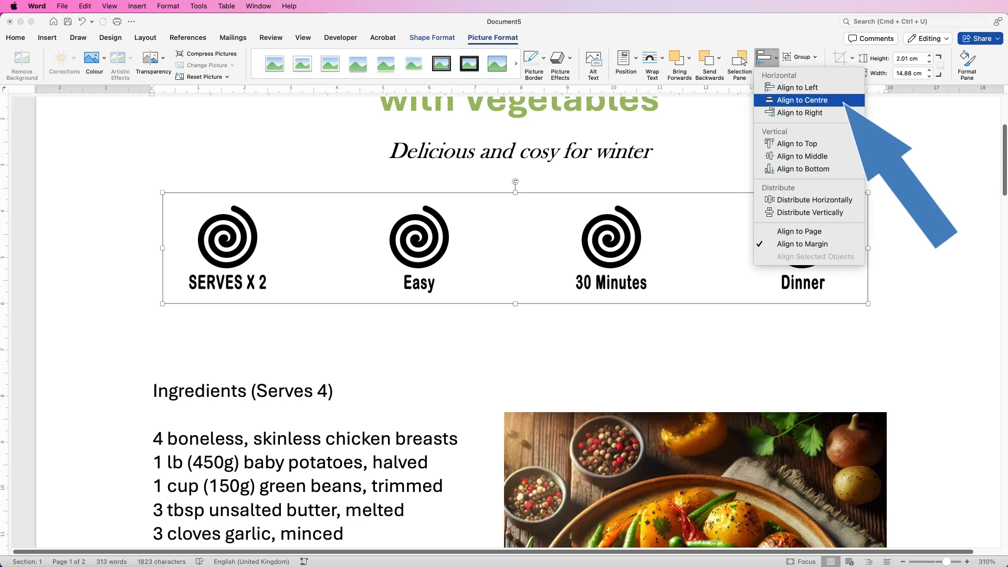
left_click(803, 100)
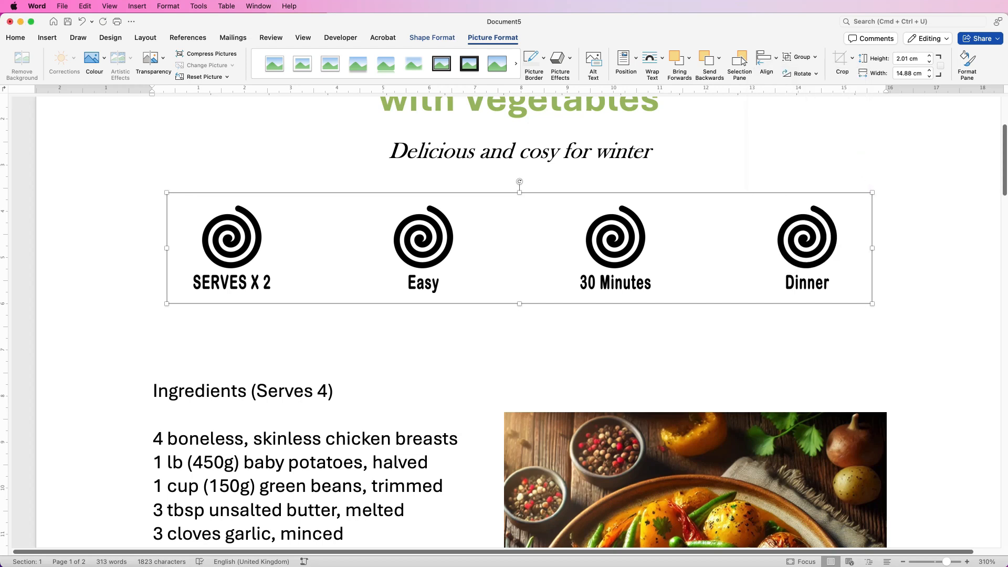
Fine-tune the vertical position of the grouped icon row between the subtitle and the ingredients heading
left_click_drag(947, 562, 937, 562)
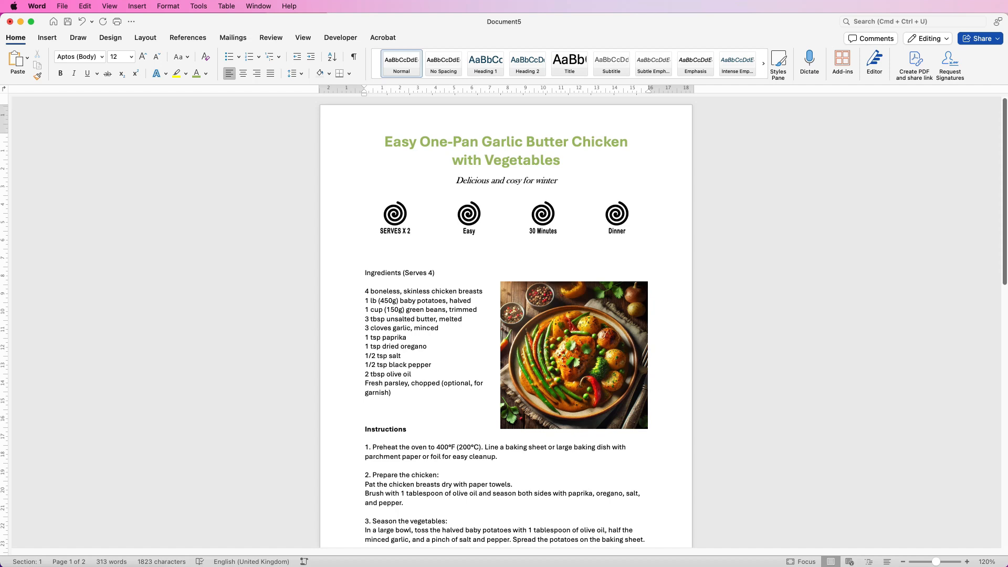
left_click(506, 194)
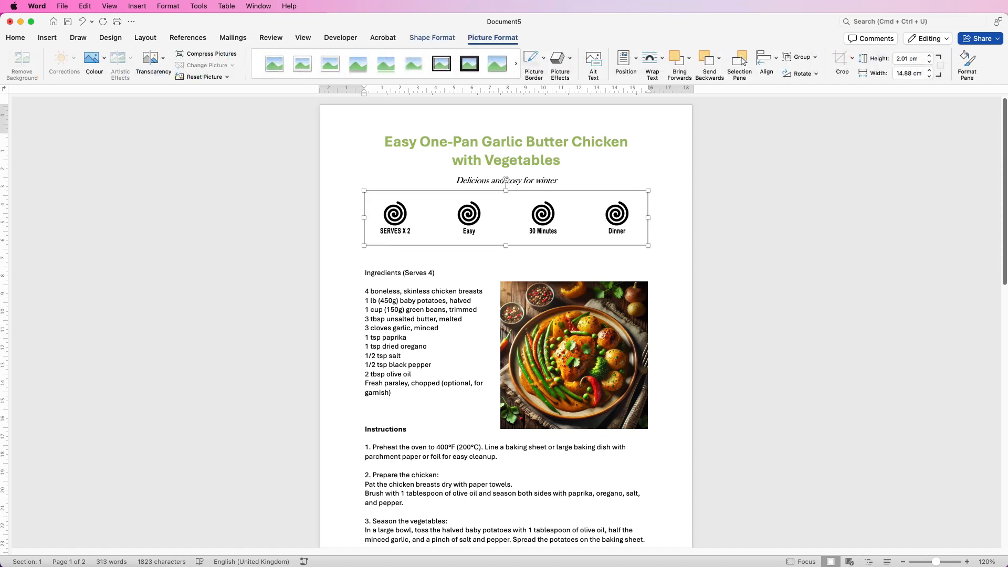
key("Down")
key("Up")
key("Escape")
scroll(507, 322, "up", 10)
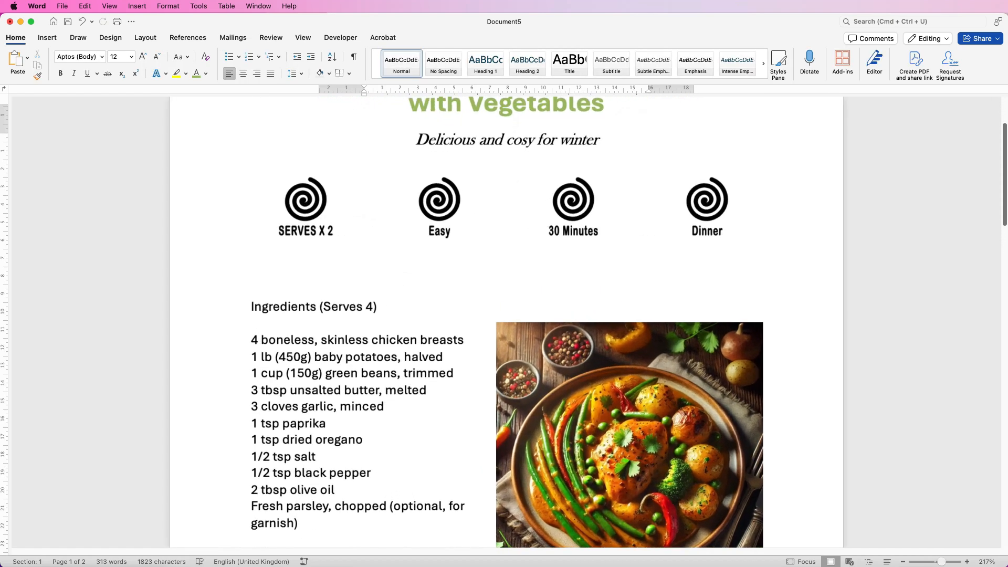
Draw a straight horizontal line about 15.67 cm wide between the icon row and the ingredients heading
left_click(47, 38)
left_click(156, 59)
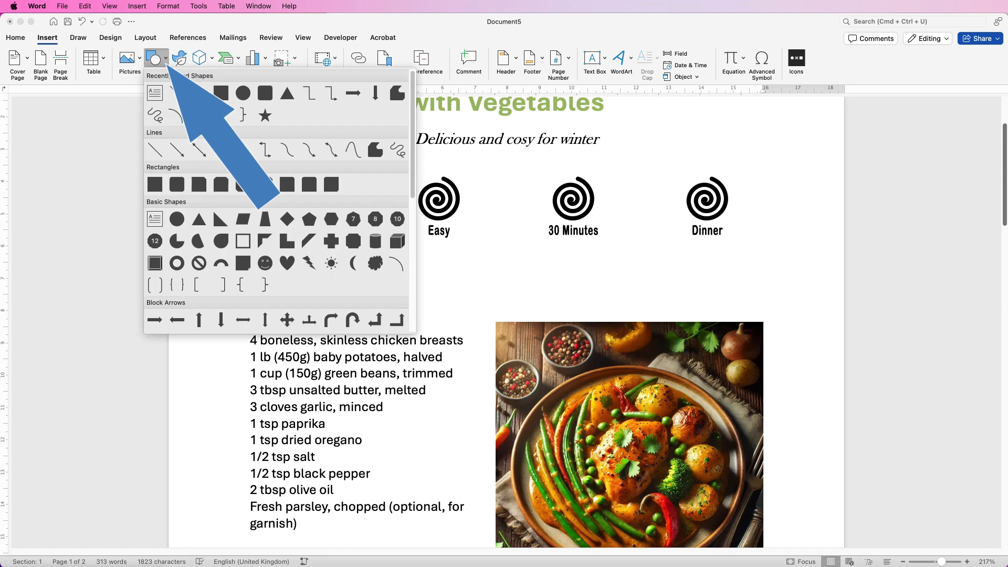
left_click(155, 150)
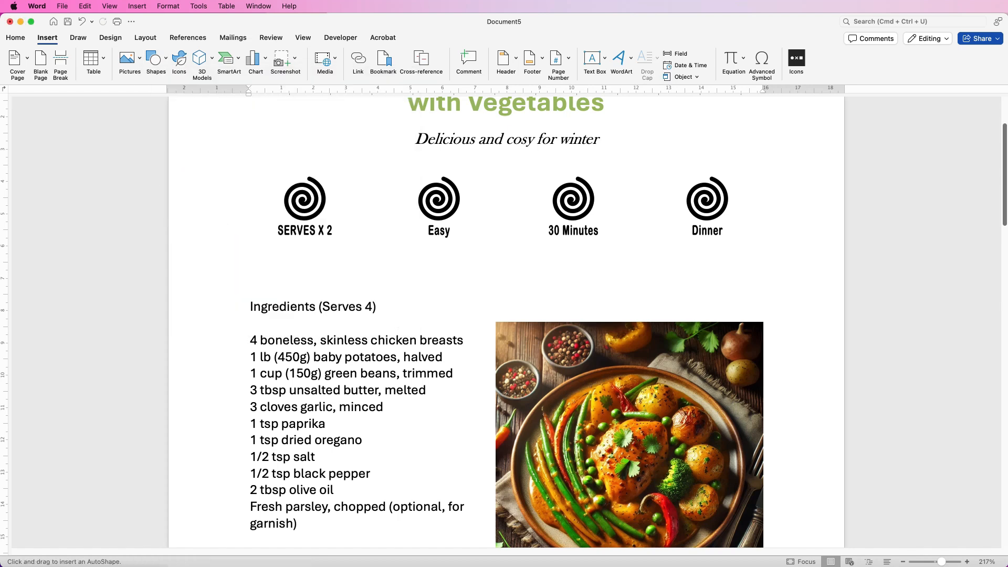
left_click_drag(256, 266, 762, 267)
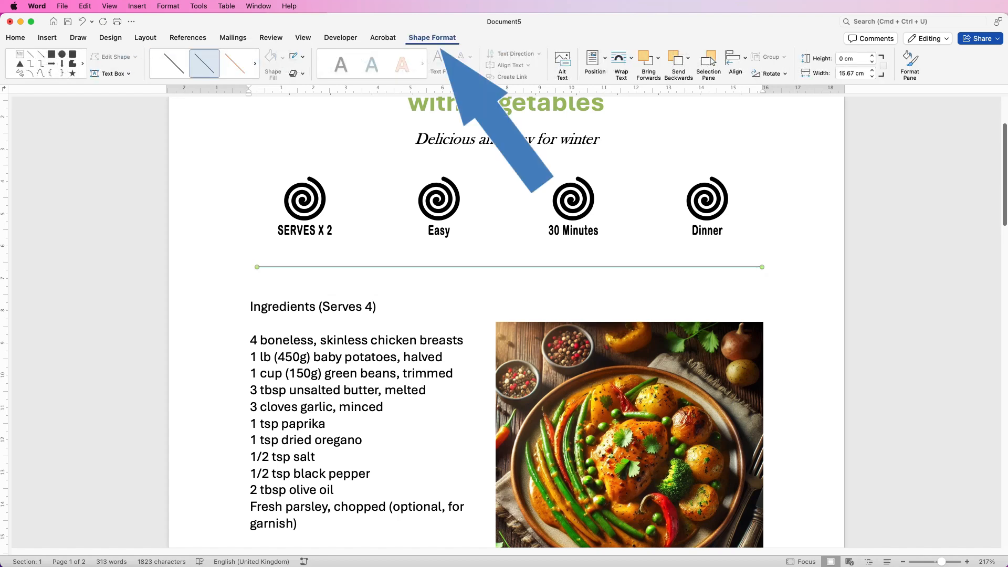
Colour the divider line in the recently used green that matches the title and set its weight to 4½ pt
left_click(303, 57)
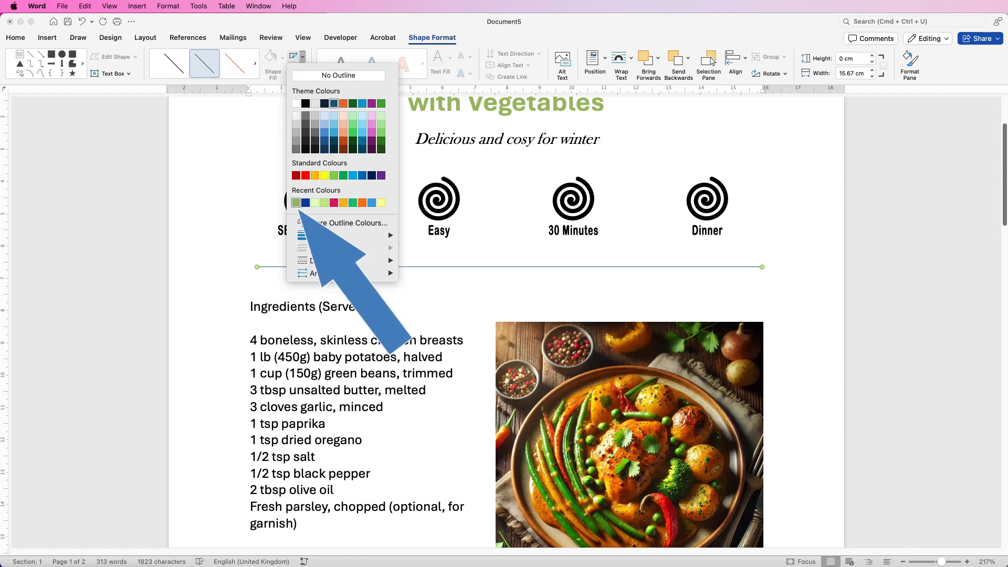
left_click(296, 202)
left_click(302, 57)
mouse_move(321, 235)
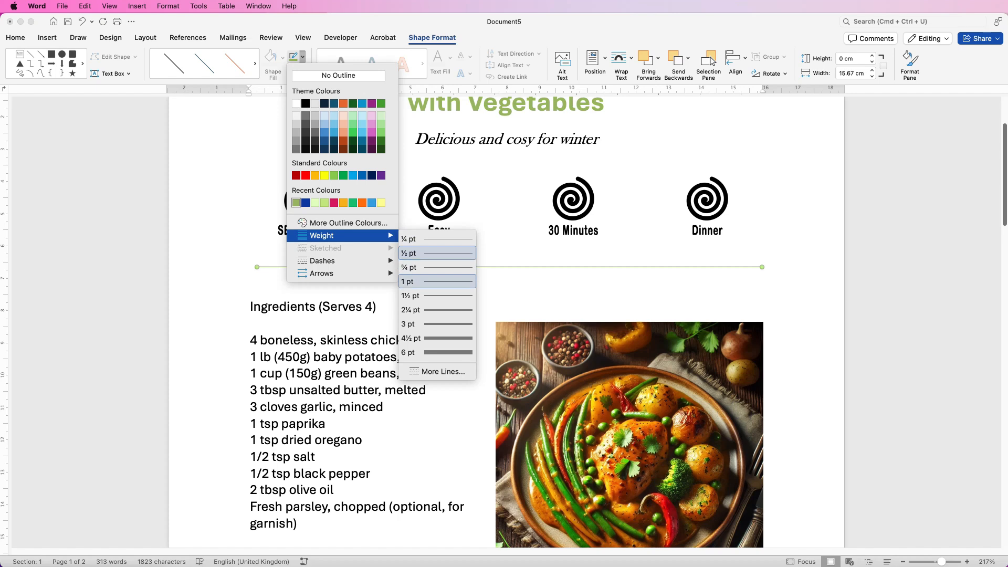
left_click(438, 338)
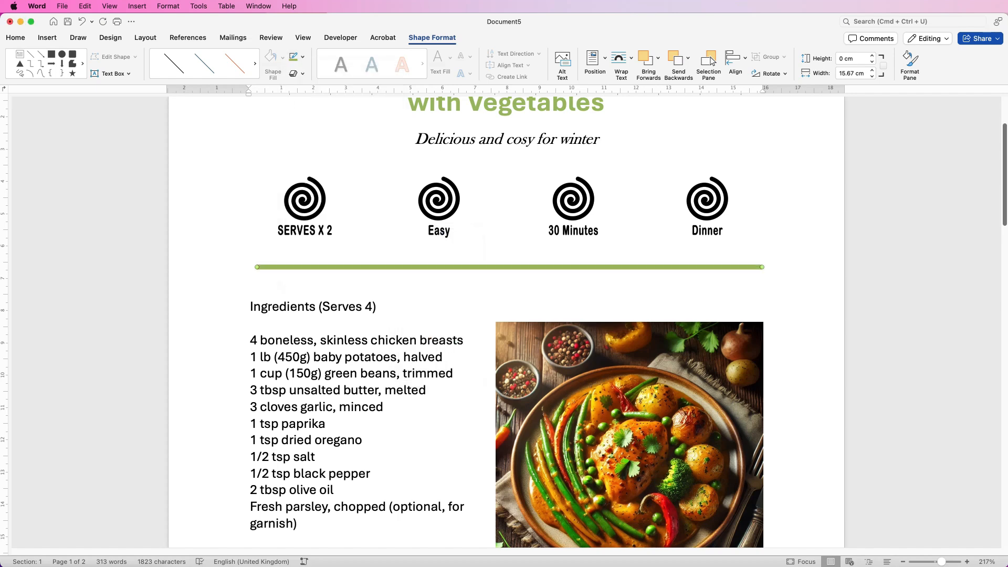
Align the green divider line to the centre between the page margins
scroll(507, 323, "down", 10)
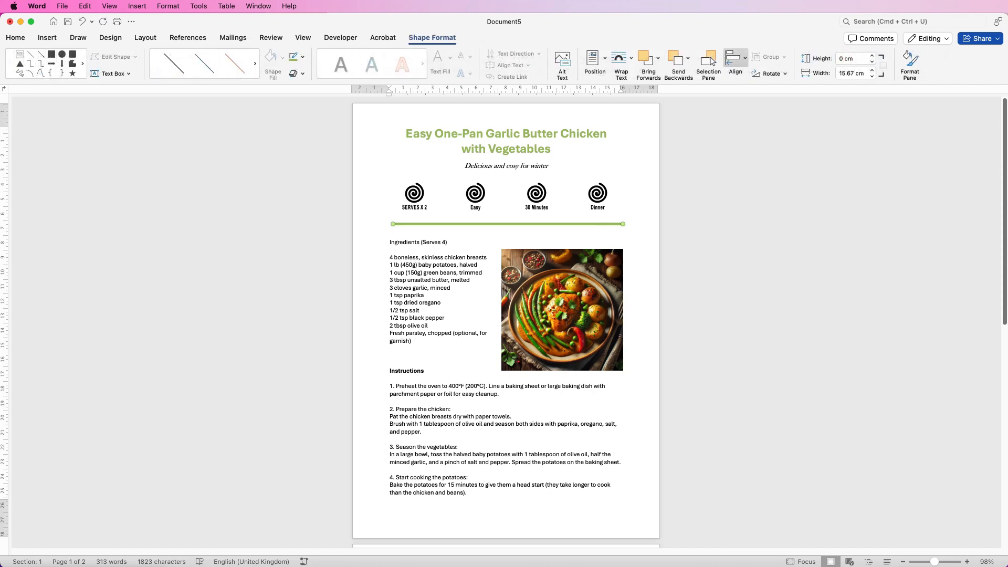
left_click(734, 58)
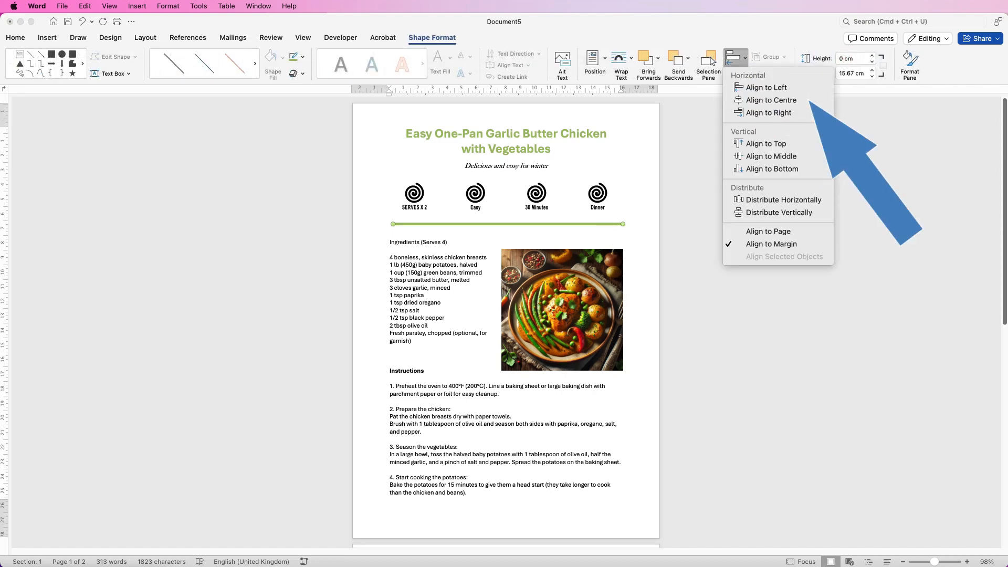
left_click(756, 100)
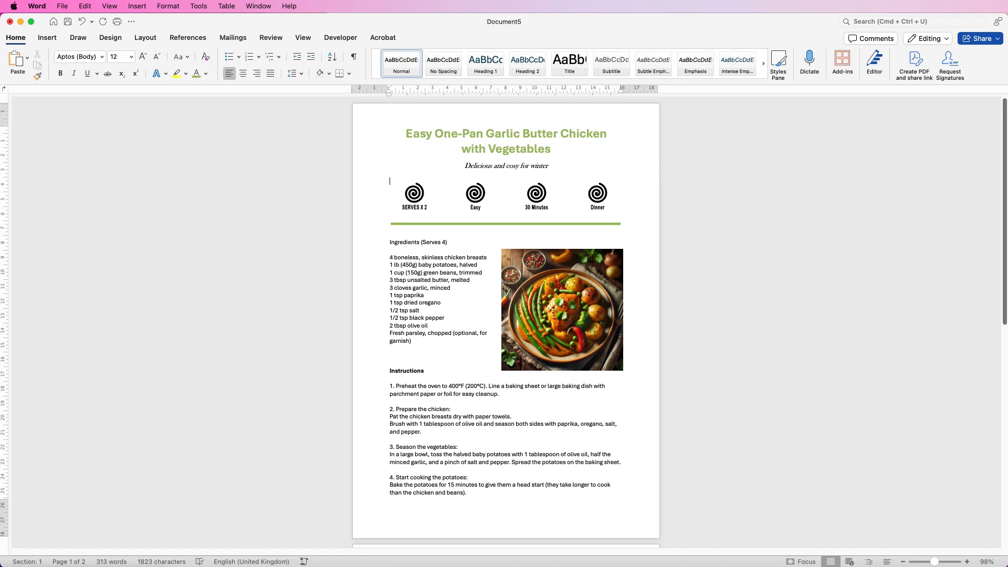
Shrink the food photo and move it aside near instruction 4, and draw a text box about 8.59 by 7.19 cm beside the ingredients
left_click(562, 309)
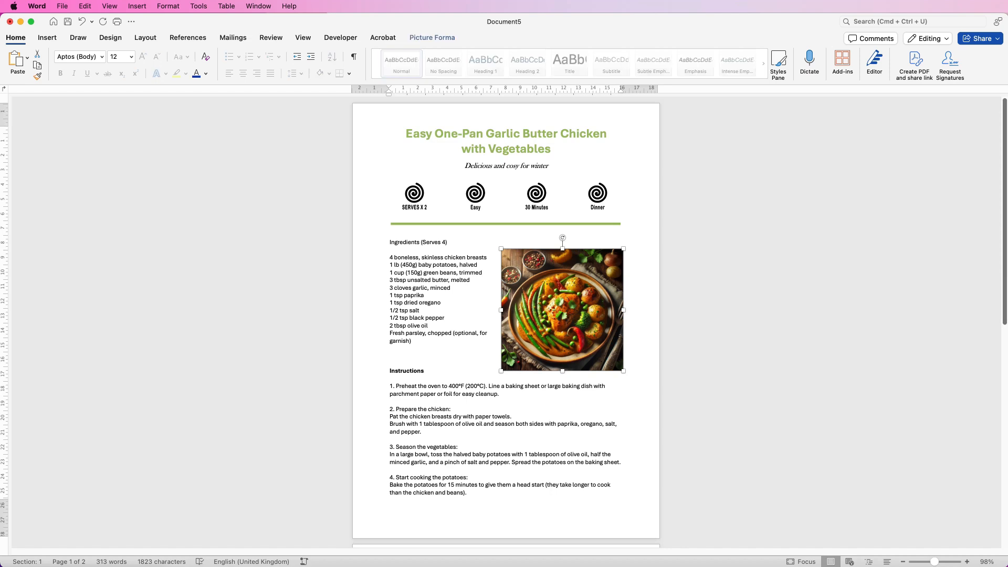
left_click_drag(501, 370, 647, 150)
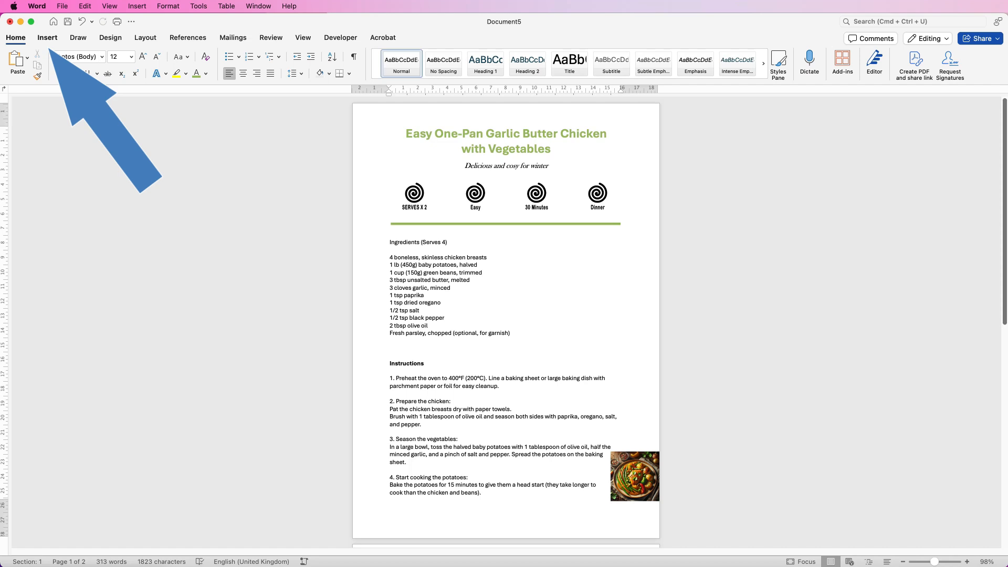
left_click(48, 38)
left_click(596, 58)
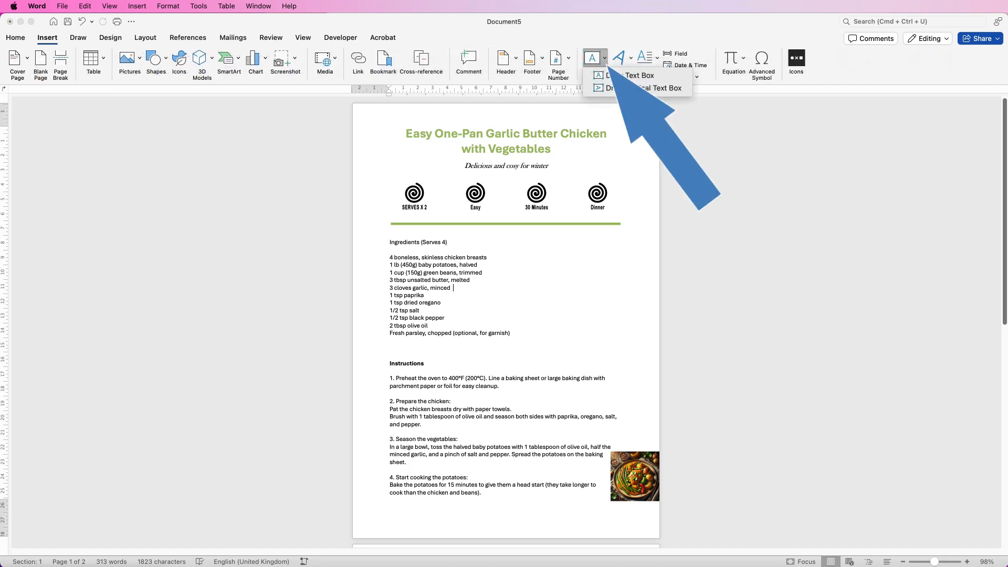
left_click(630, 75)
mouse_move(523, 238)
left_mouse_down()
mouse_move(548, 350)
mouse_move(629, 364)
left_mouse_up()
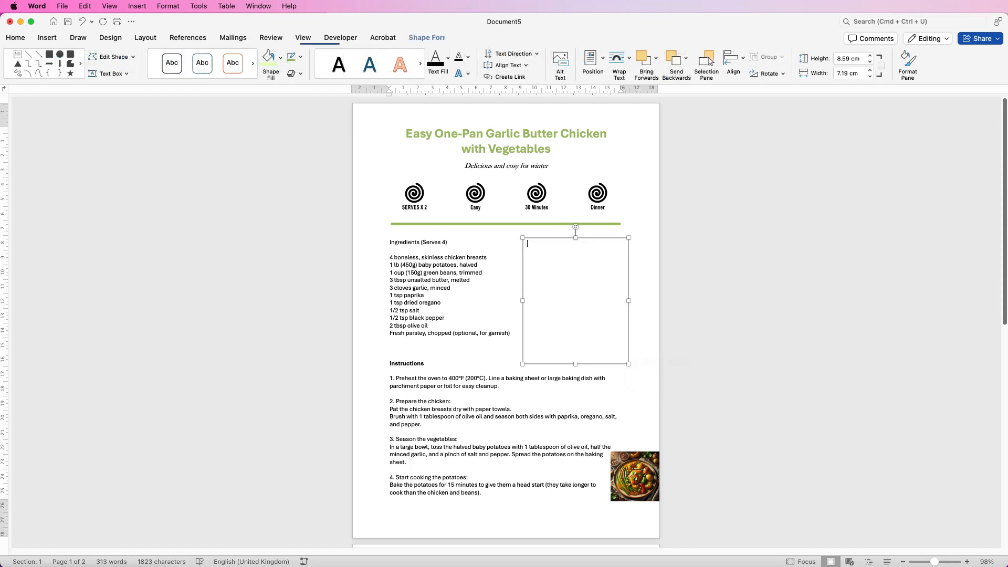
Copy the ingredients heading and list into the text box and delete the original text from the page
left_click_drag(514, 333, 391, 242)
key("super+c")
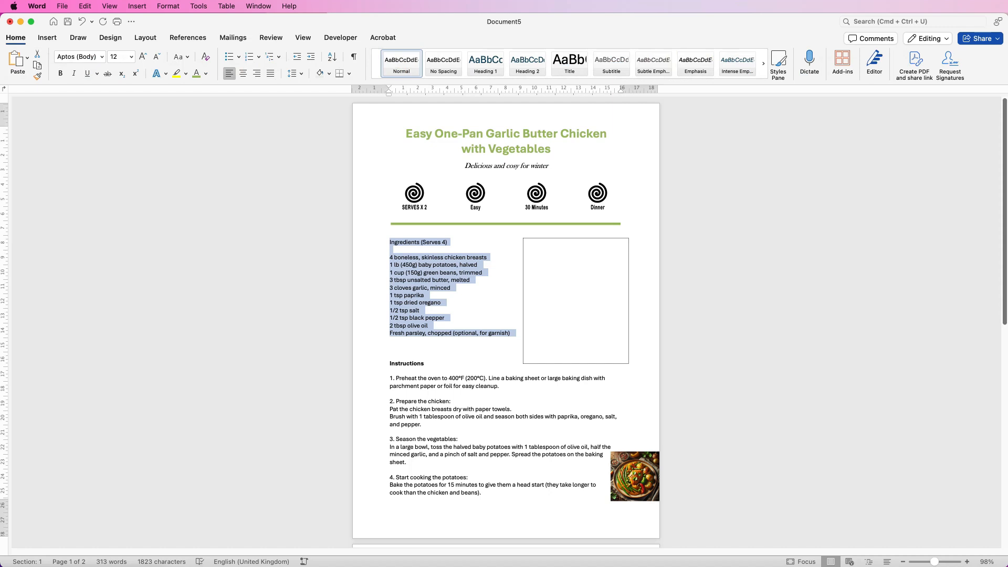
left_click(555, 269)
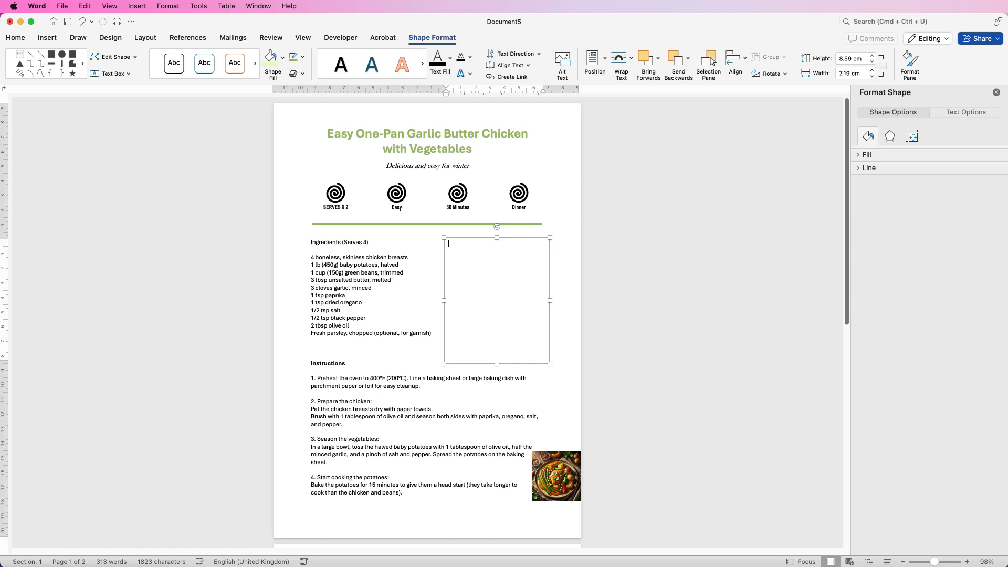
key("super+v")
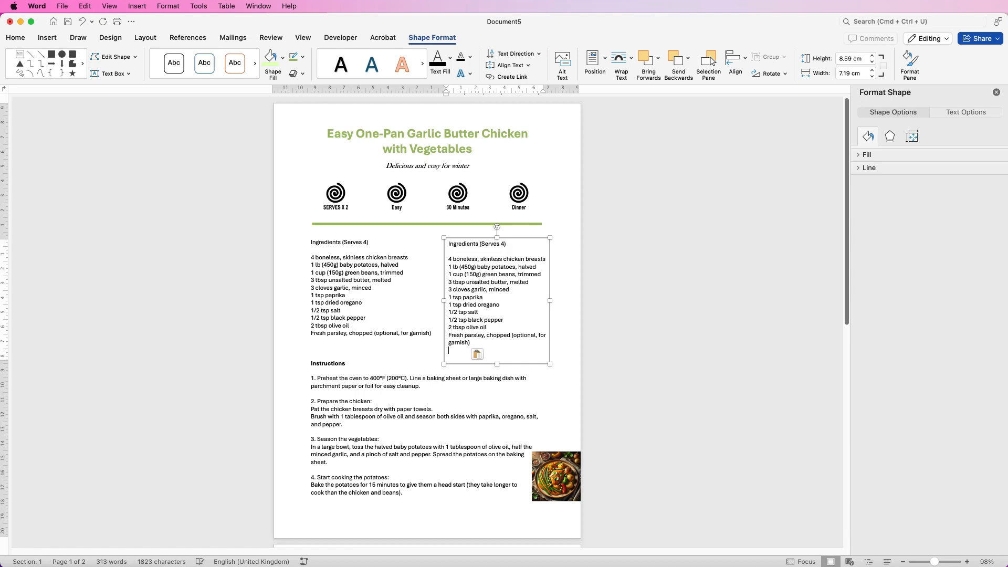
left_click_drag(311, 343, 311, 242)
key("BackSpace")
Move the ingredients box to the left margin under the divider and add blank lines to push the Instructions section below it
left_click_drag(499, 298, 364, 295)
key("Return")
key("Return")
key("Return")
key("Return")
key("Return")
key("Return")
key("Return")
key("Return")
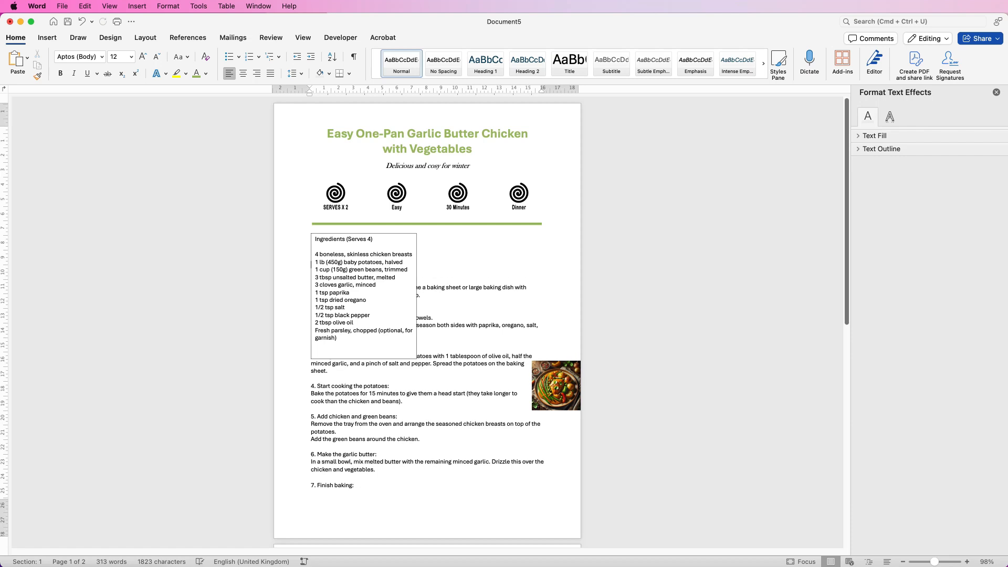
key("Return")
key("Return")
key("Return")
key("Return")
key("Return")
key("Return")
key("Return")
key("Return")
key("Return")
key("Return")
key("Return")
key("Return")
key("Return")
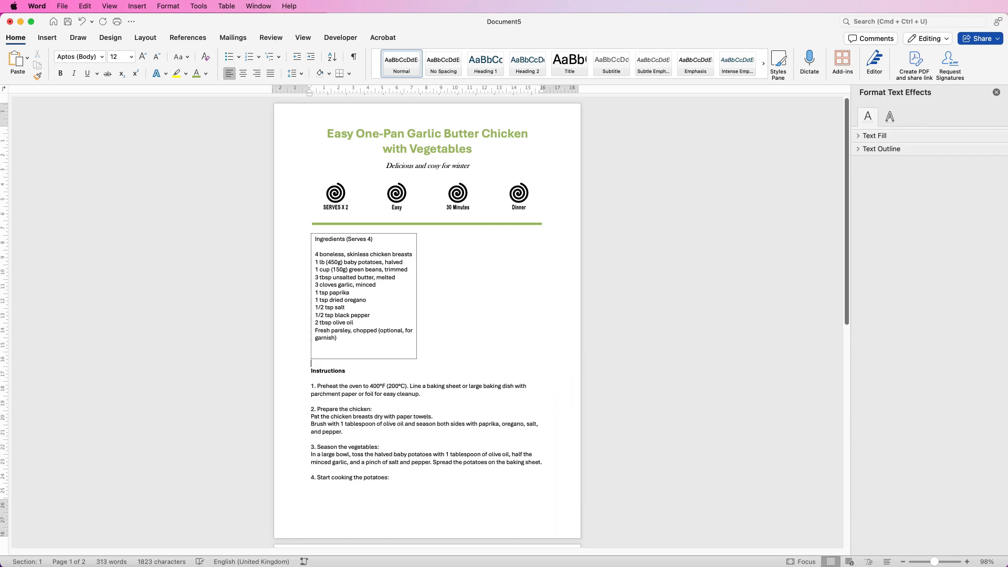
key("Return")
key("Return")
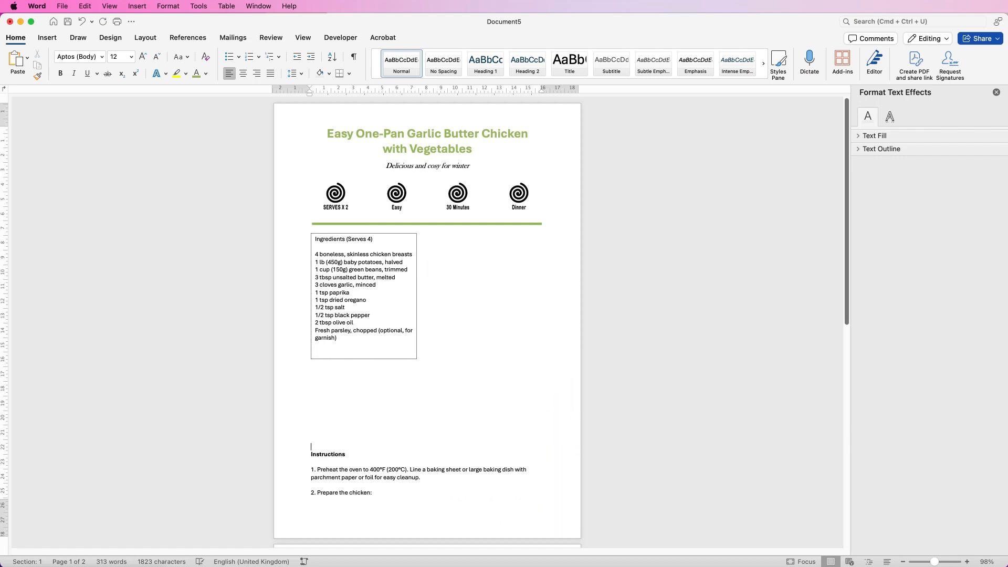
Remove the outline of the ingredients text box and fill it with the recently used light green
left_click(417, 279)
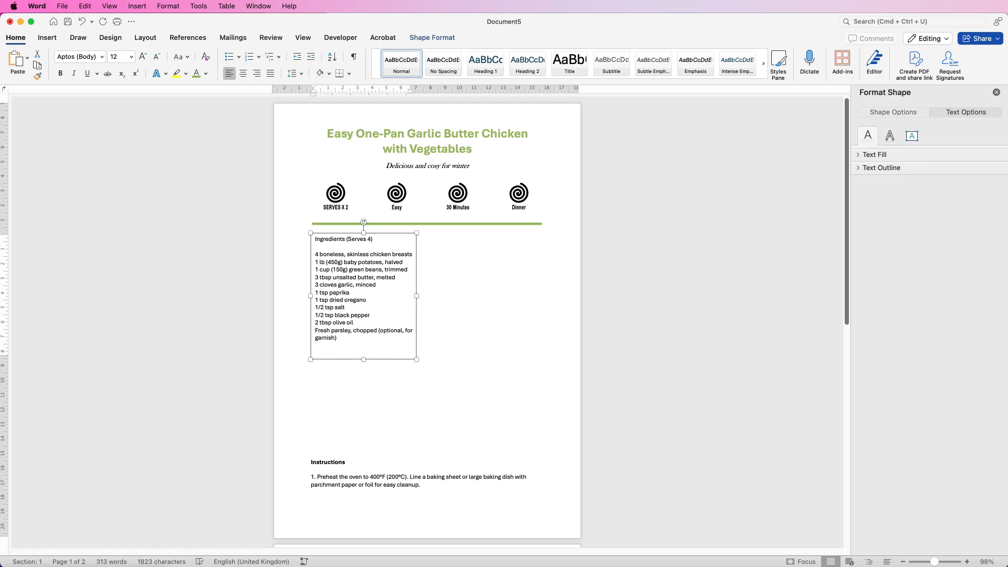
left_click(462, 280)
left_click(416, 280)
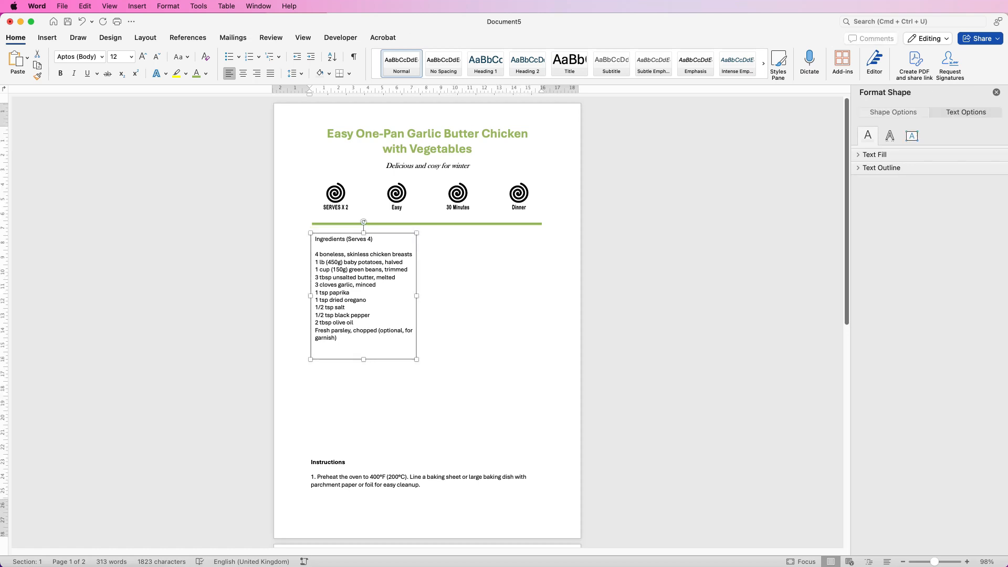
left_click(432, 37)
left_click(302, 56)
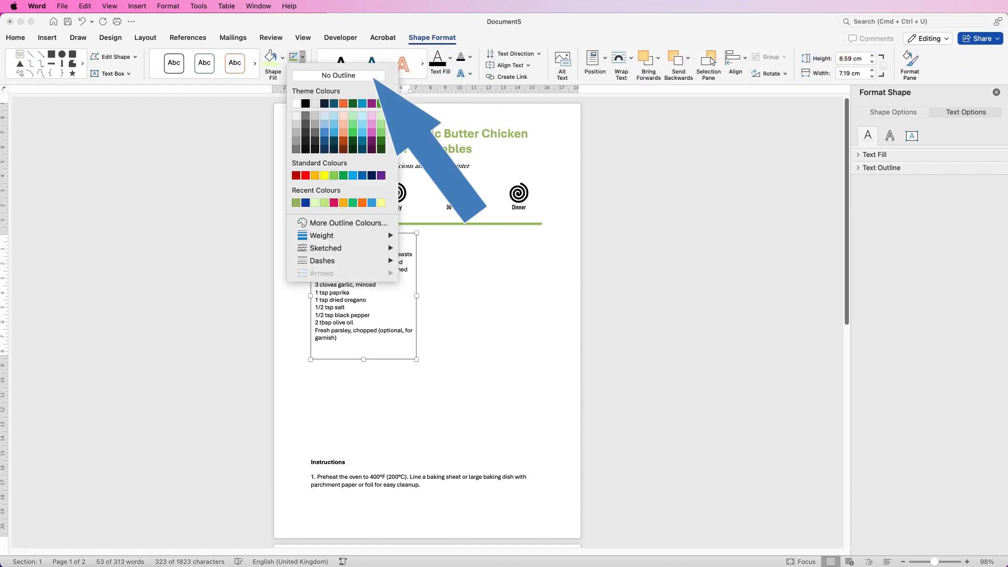
left_click(338, 76)
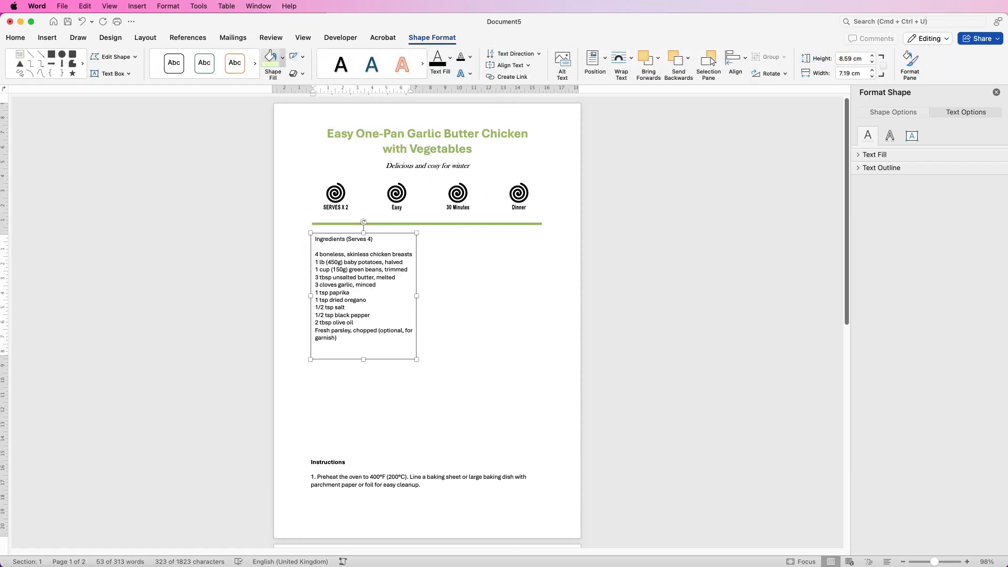
left_click(283, 56)
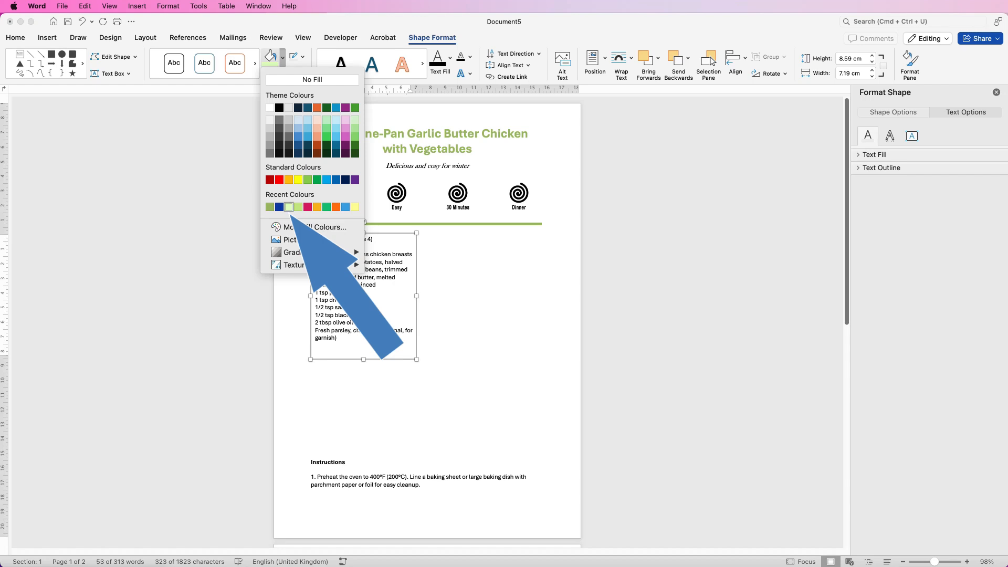
left_click(288, 207)
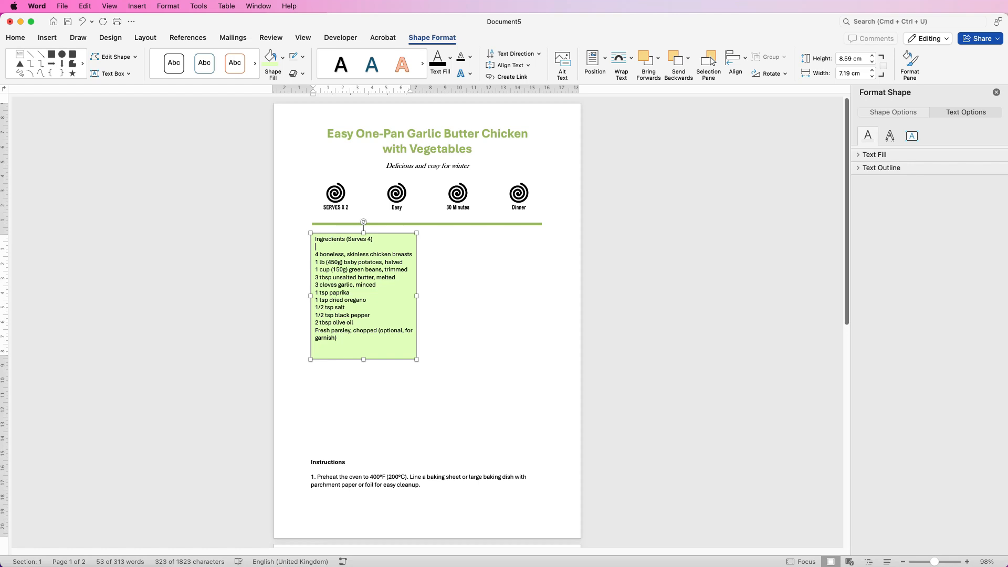
Change the ingredients heading to say Serves 2 and convert it to uppercase
left_click_drag(374, 239, 315, 239)
type("2")
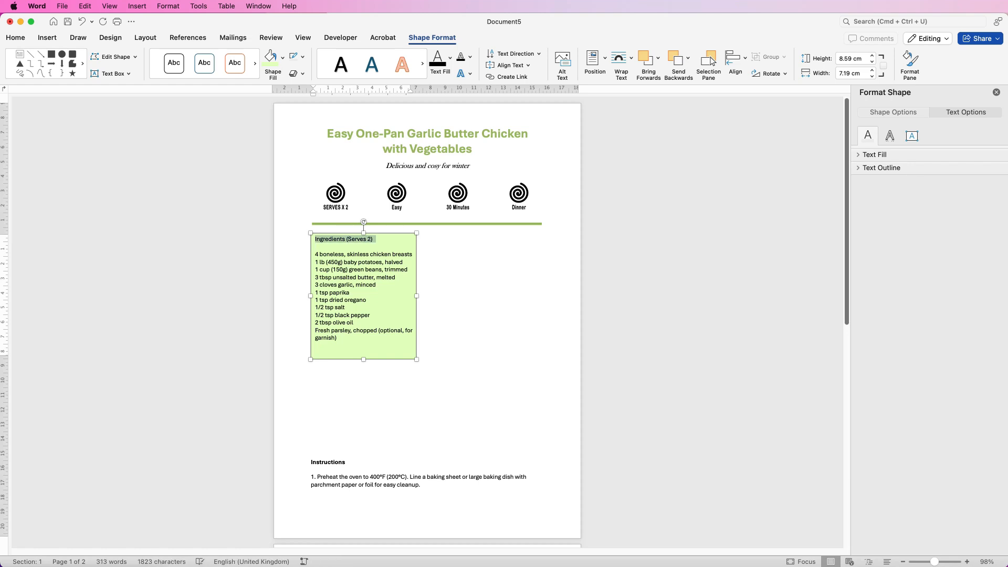
left_click(16, 38)
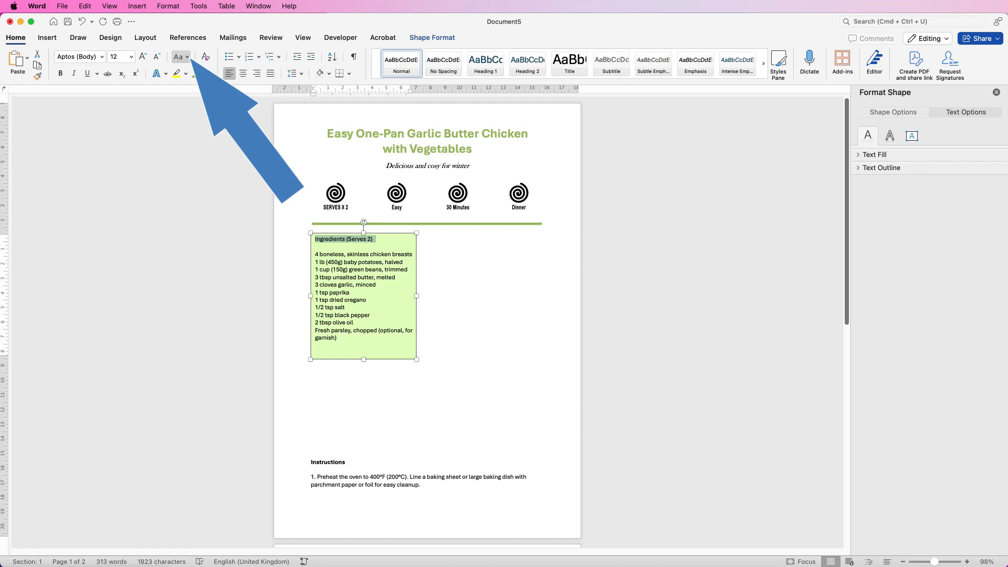
left_click(181, 57)
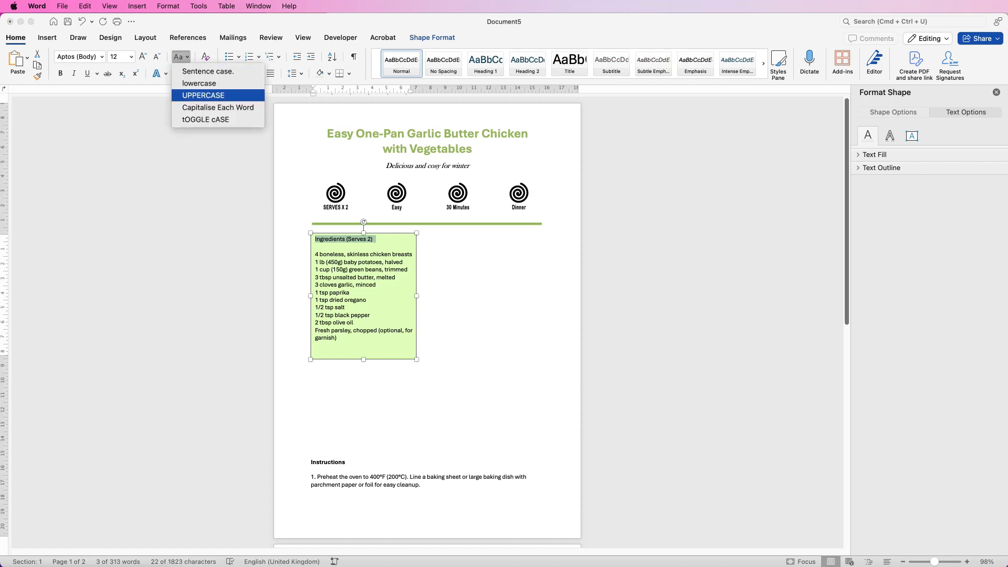
left_click(204, 95)
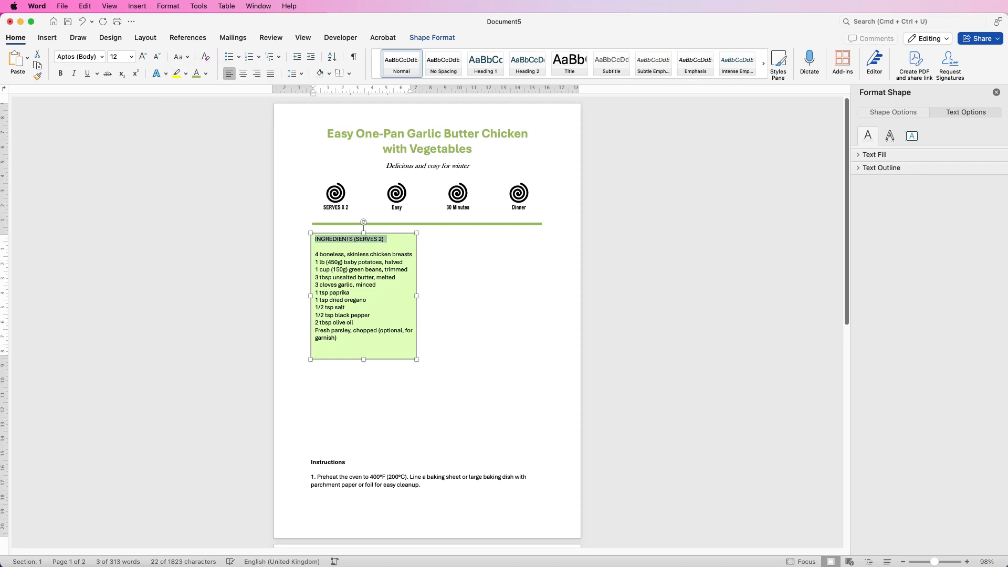
Make the ingredients heading bold, colour it in the title's green and enlarge it to 14 pt
left_click(60, 73)
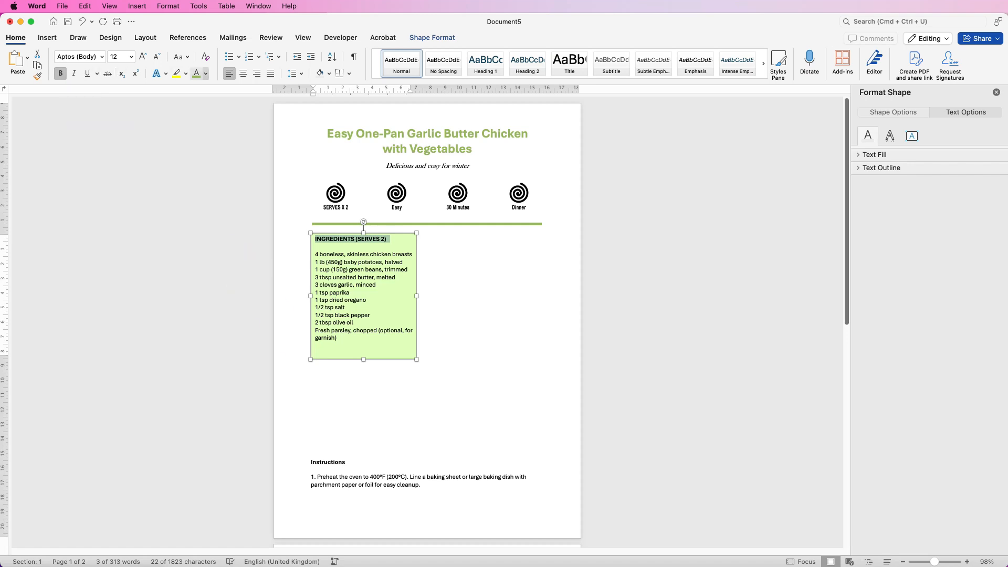
left_click(206, 73)
left_click(209, 219)
left_click(143, 56)
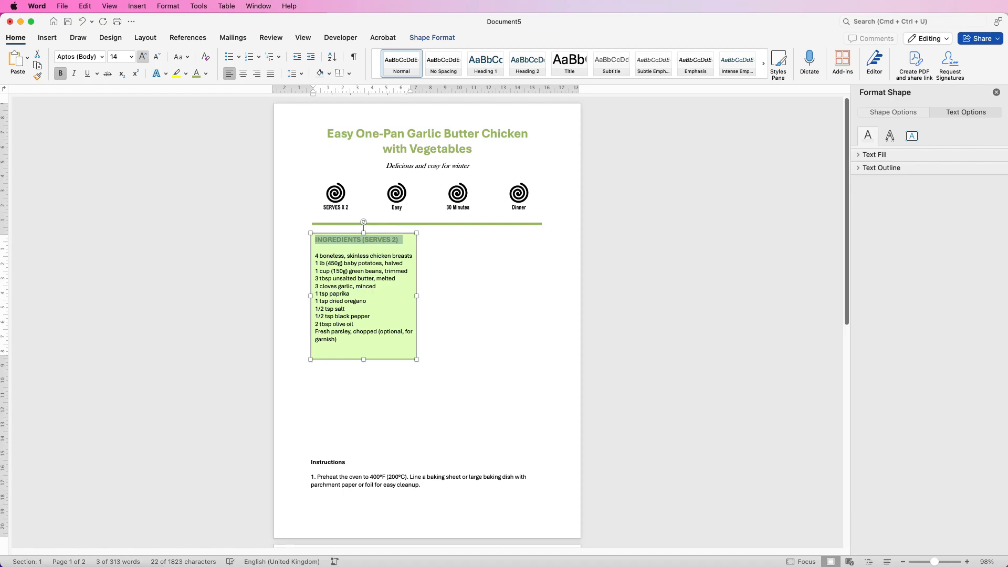
left_click(311, 333)
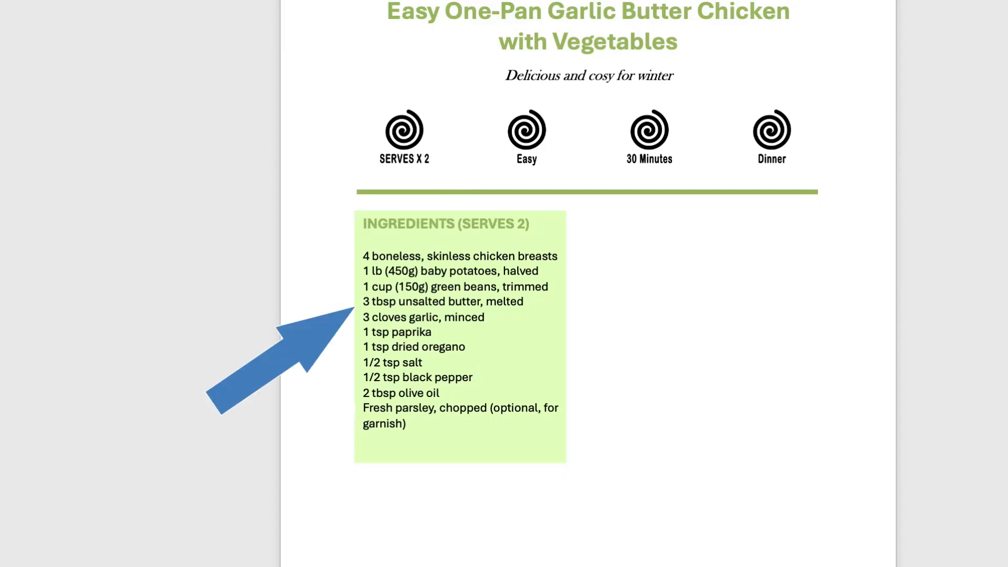
Extend the ingredients box downwards for extra height and shift it slightly down and to the left below the divider
left_click(355, 408)
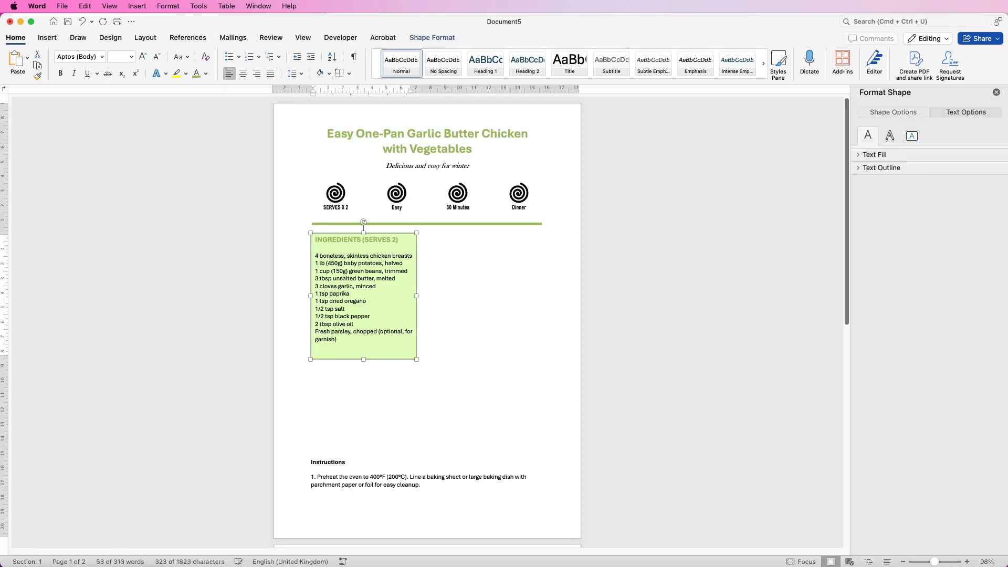
left_click_drag(363, 359, 363, 392)
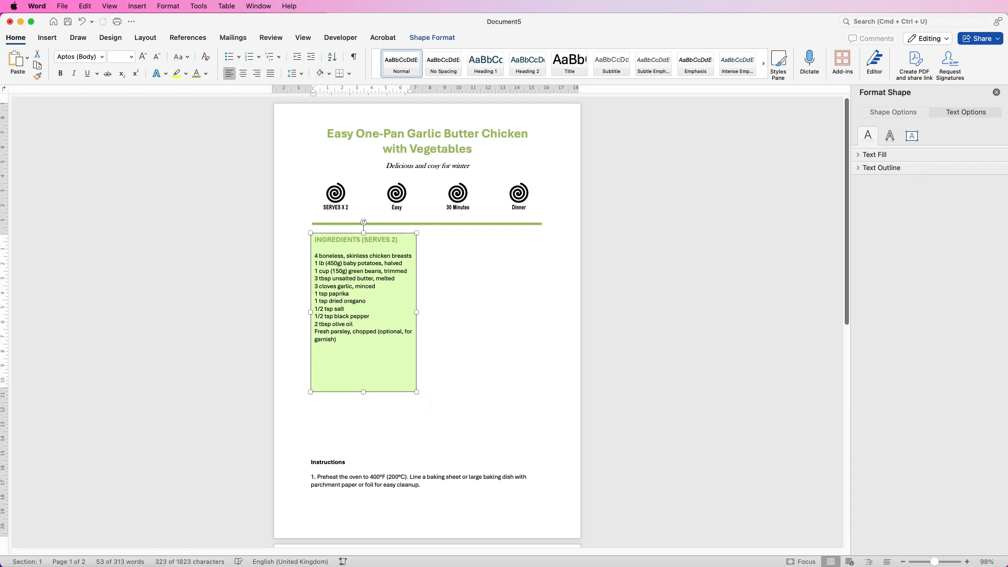
left_click_drag(363, 392, 363, 402)
left_click_drag(356, 332, 352, 341)
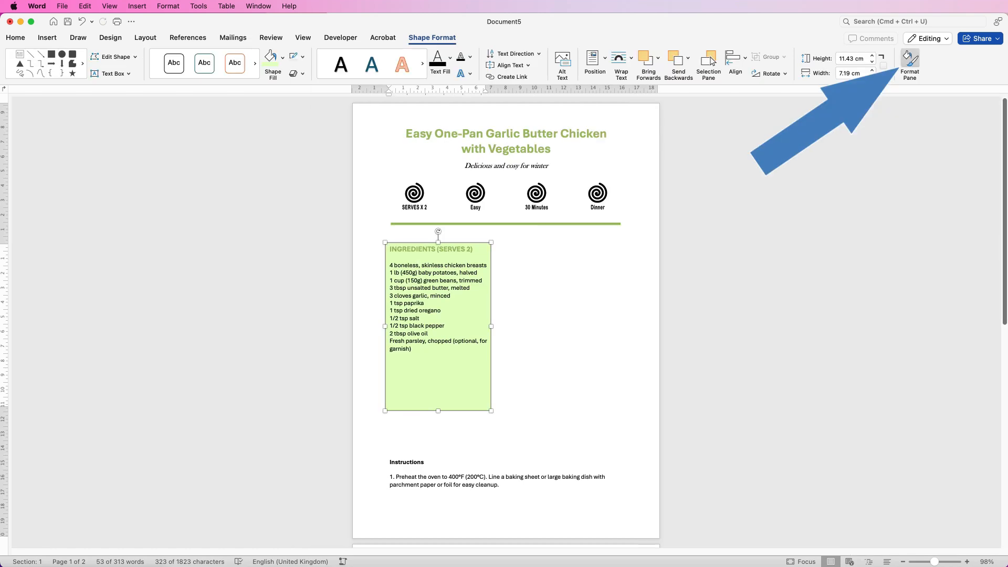
Set the left and right internal margins of the ingredients text box to 0.6 cm
left_click(910, 60)
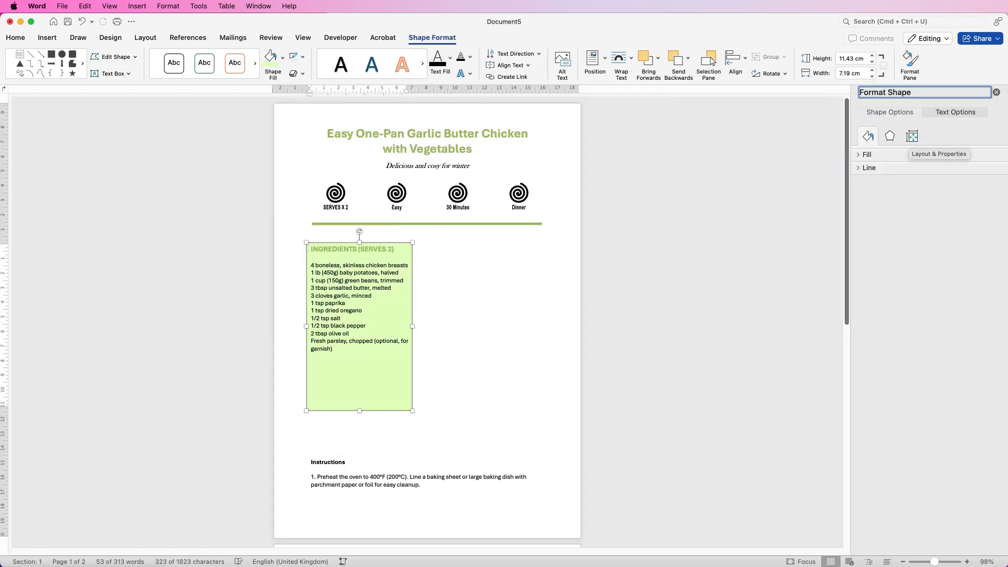
left_click(913, 136)
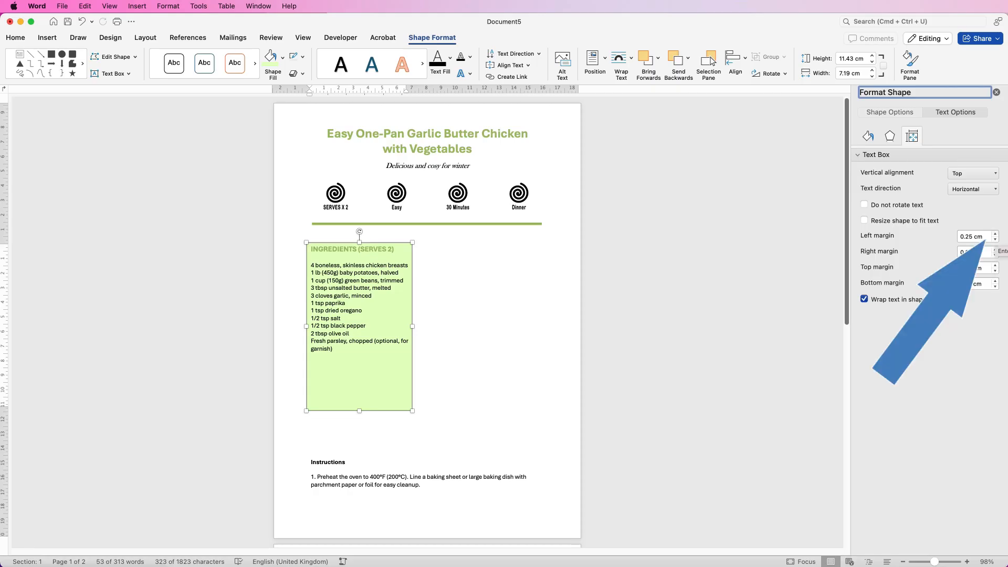
left_click(995, 235)
left_click(995, 234)
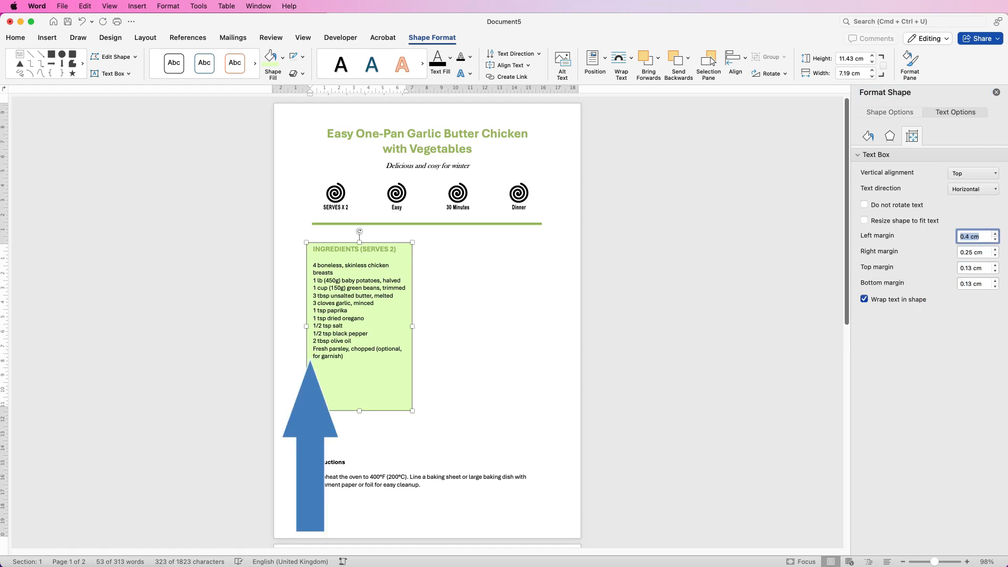
left_click(995, 234)
left_click(995, 234)
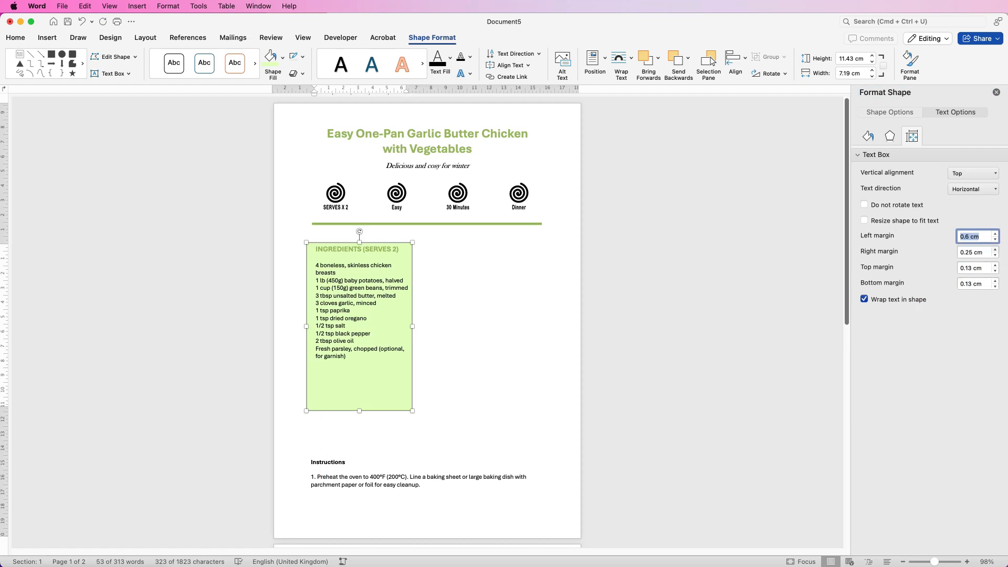
left_click(995, 250)
left_click(995, 250)
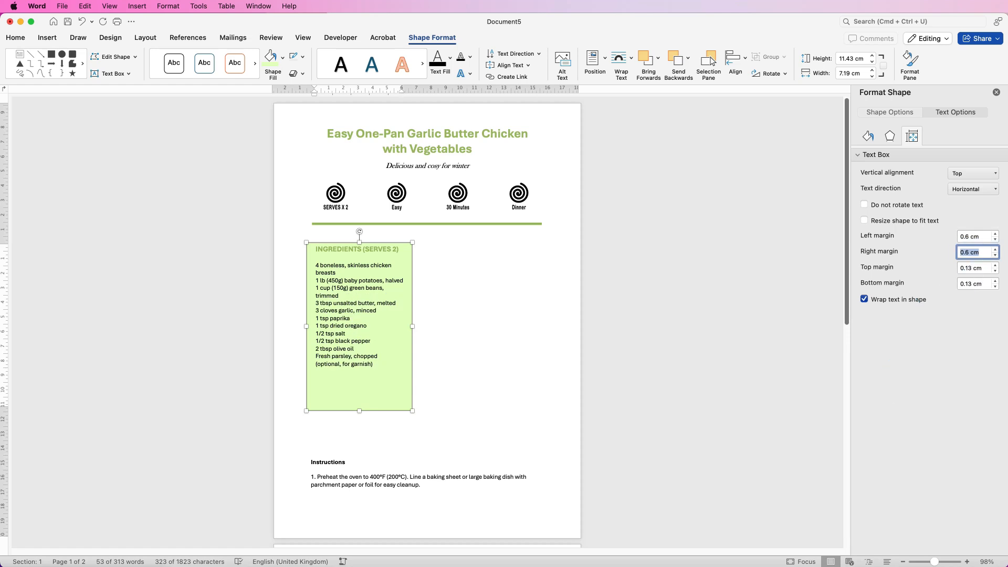
Set the top internal margin of the ingredients text box to 0.6 cm and deselect the box
left_click(995, 265)
left_click(995, 265)
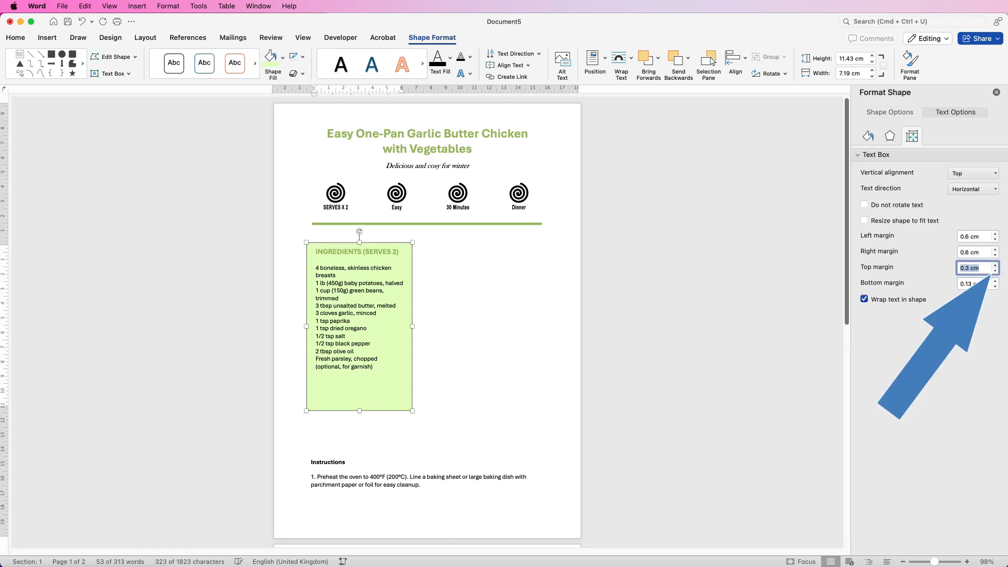
left_click(995, 266)
left_click(995, 265)
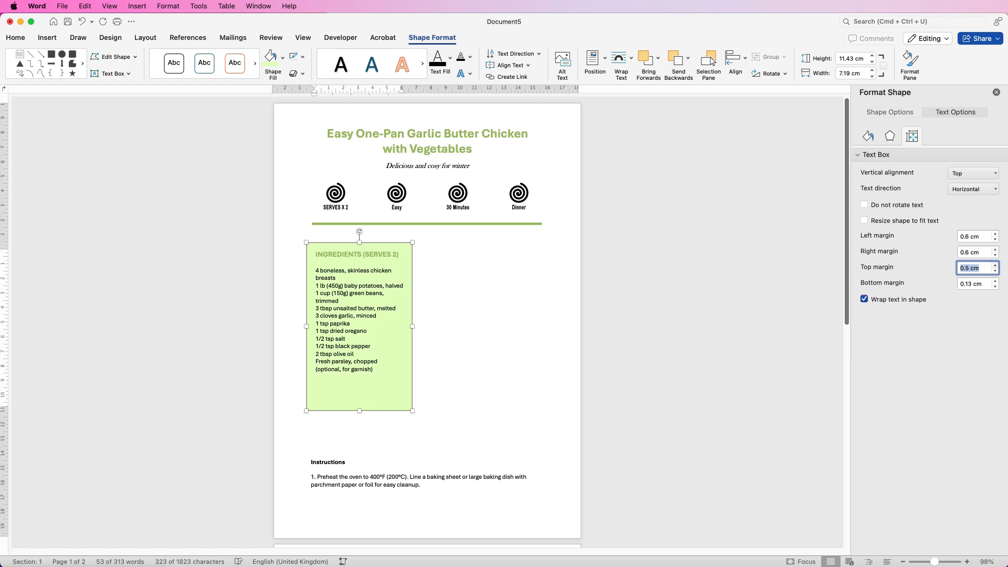
key("Up")
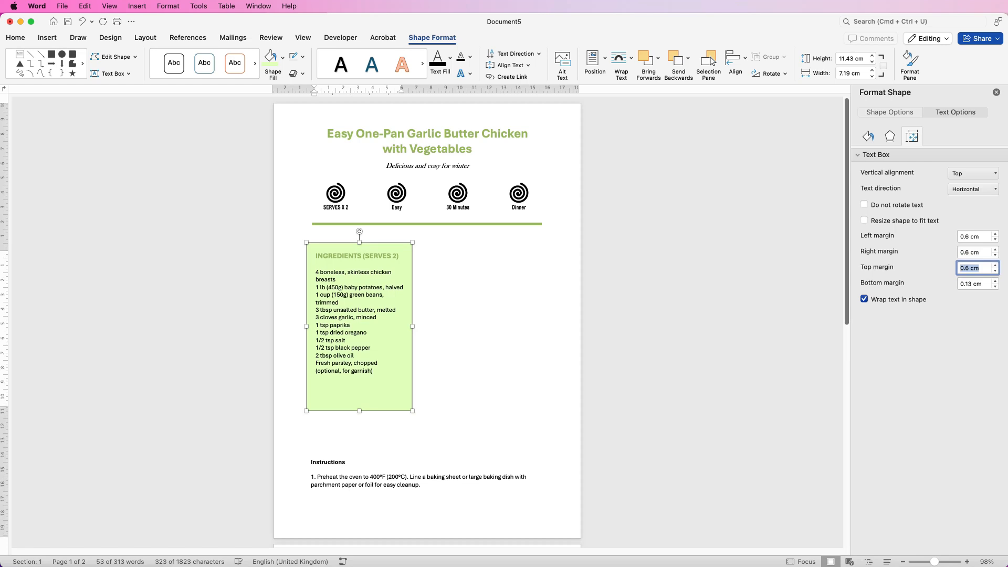
left_click(483, 333)
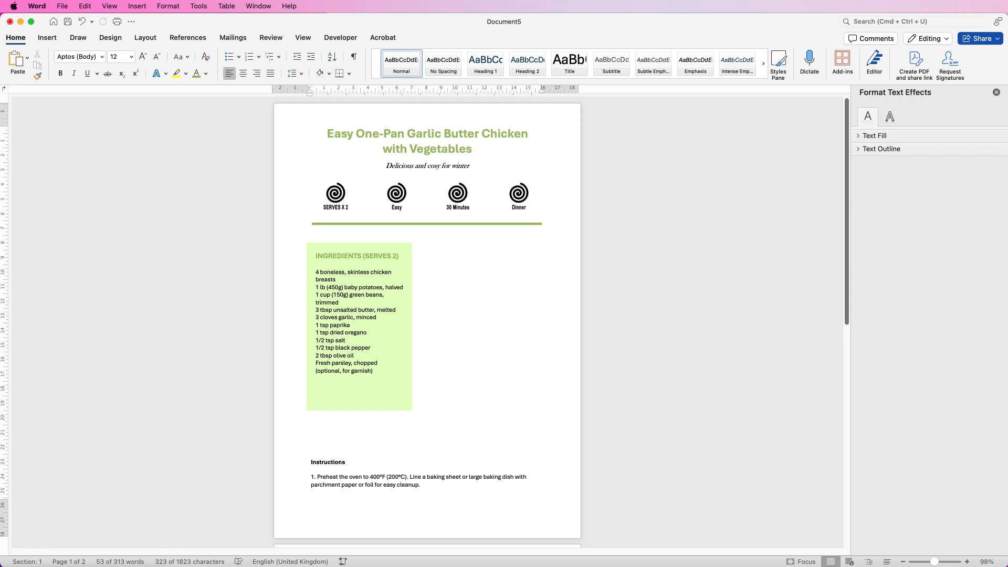
Move the small food photo directly beneath the green ingredients box, lined up with its left edge
left_click(359, 337)
left_click(311, 430)
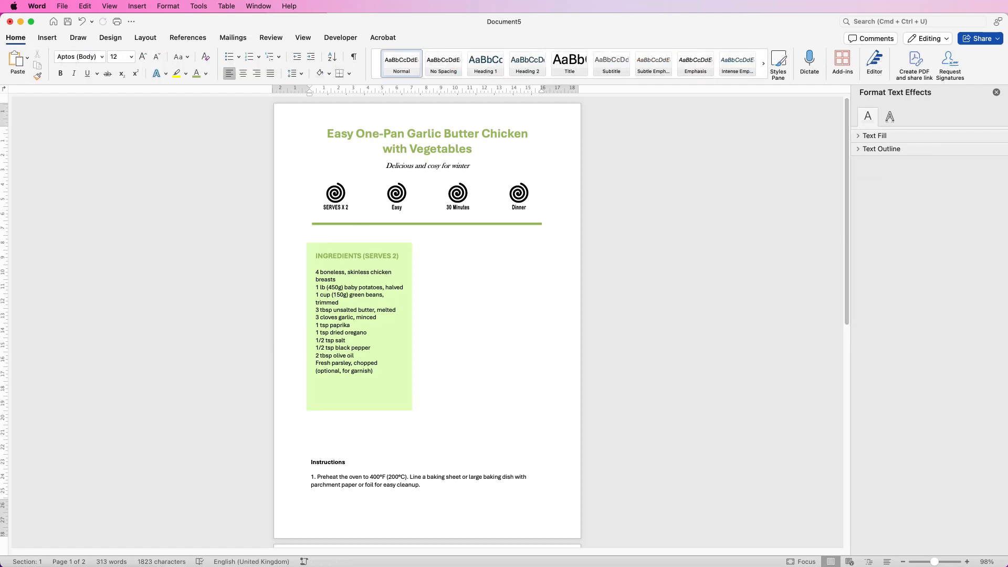
scroll(427, 315, "down", 6)
left_click_drag(560, 483, 335, 271)
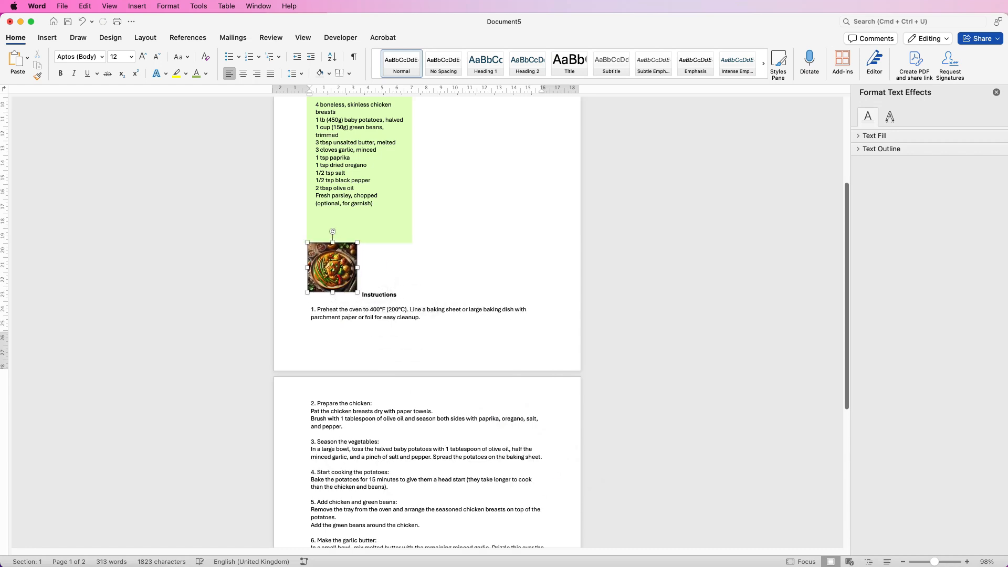
Set the width of the ingredients text box to 7 cm
left_click(319, 225)
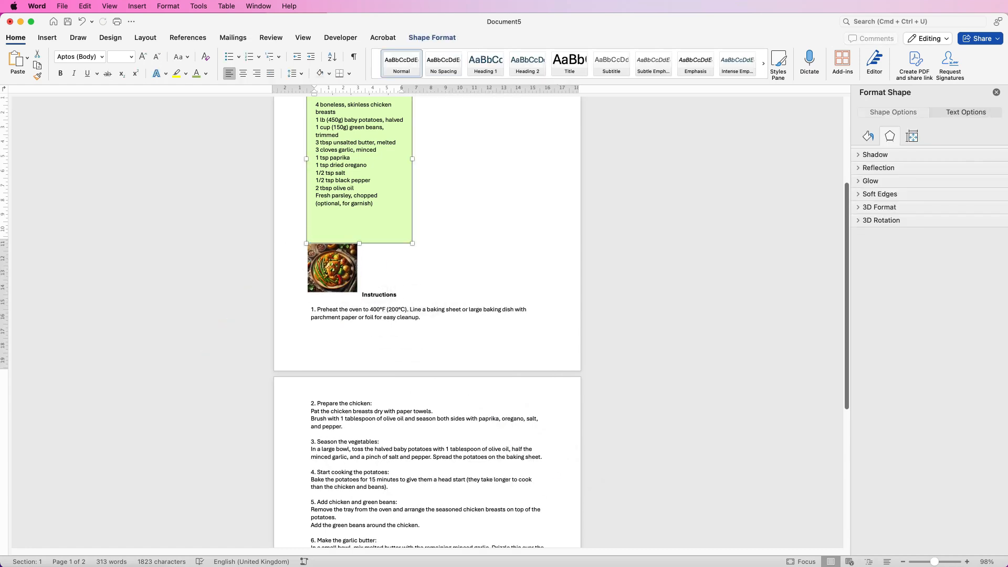
left_click(432, 37)
left_click(860, 74)
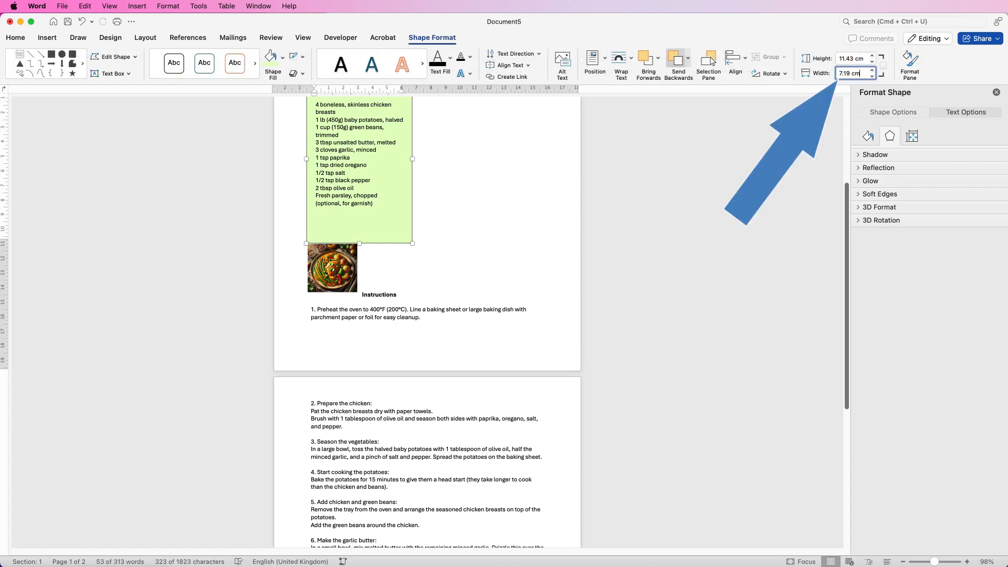
key("super+a")
type("7")
key("Return")
Set the width of the food photo to 7 cm with its proportions locked
left_click(336, 265)
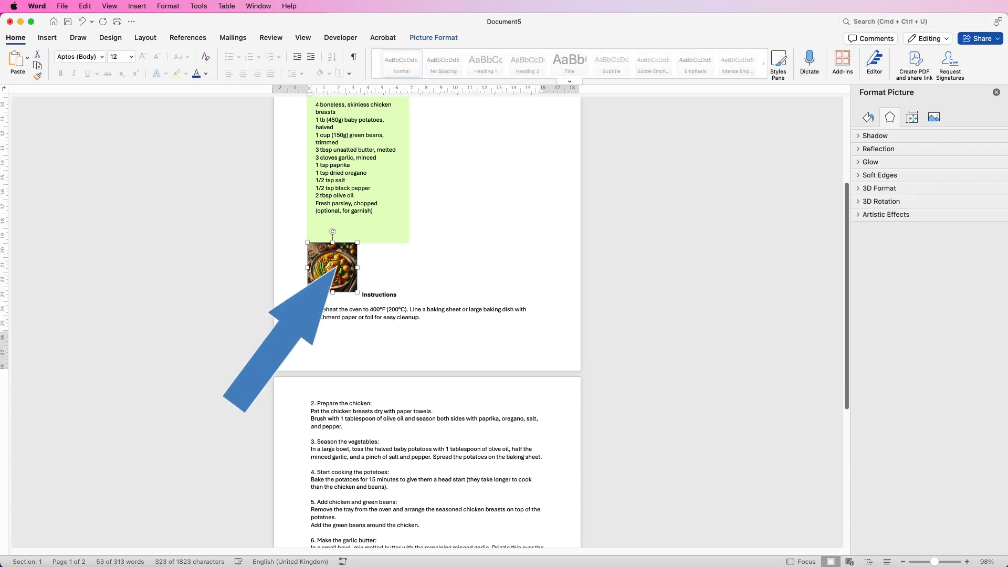
left_click(433, 38)
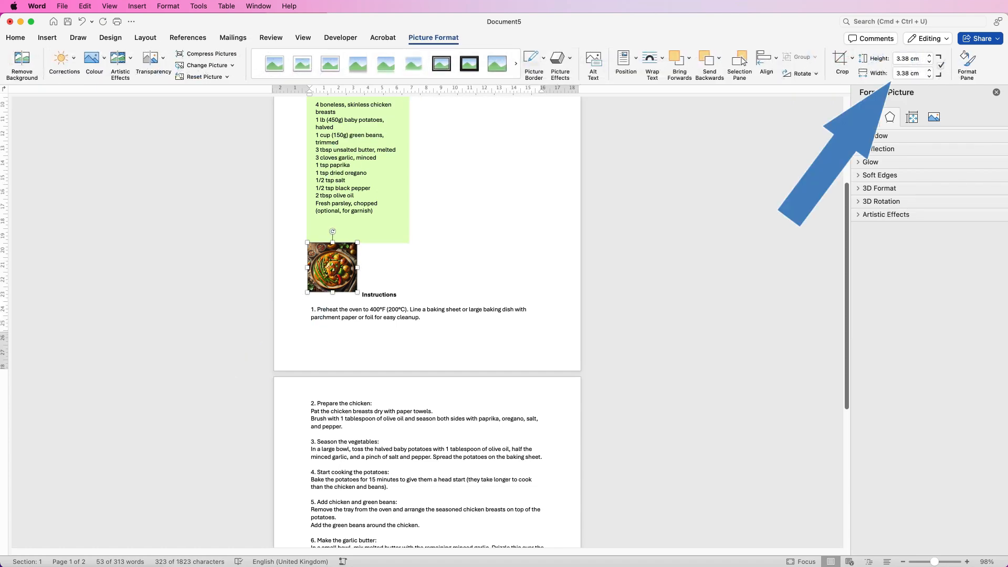
left_click_drag(920, 74, 895, 74)
type("7")
key("Return")
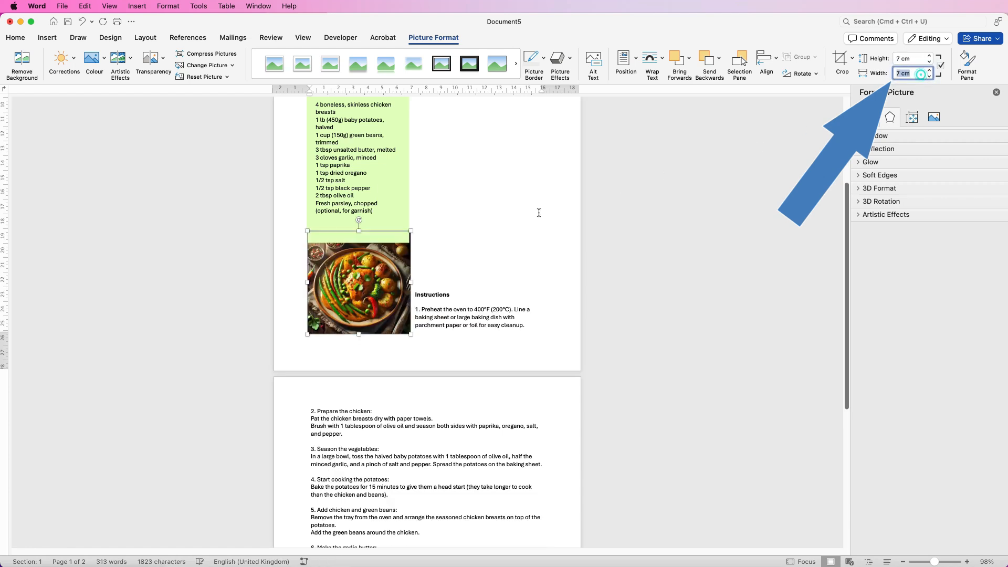
Place the ingredients box flush above the food photo and align the two objects with each other
left_click_drag(387, 277, 366, 274)
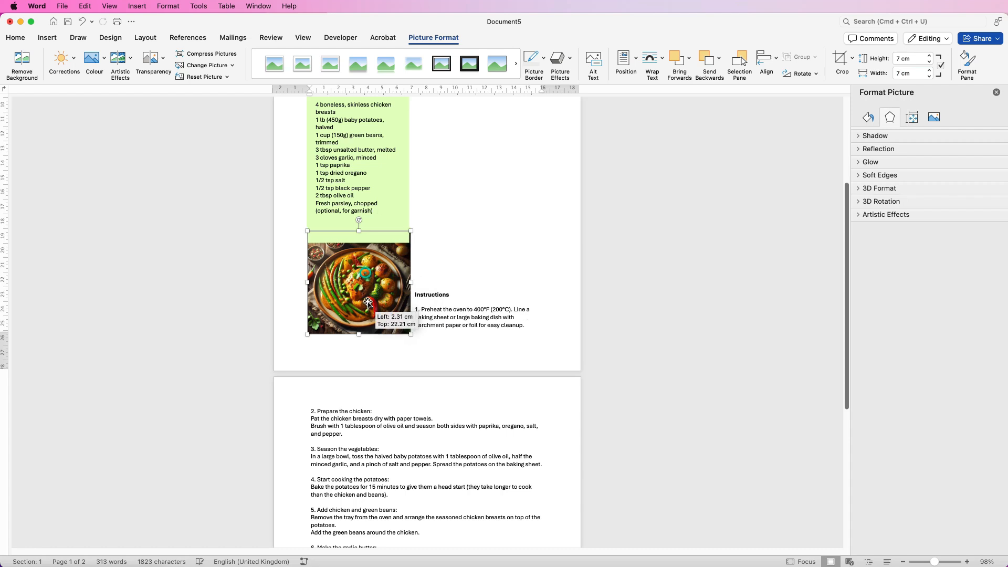
left_click(382, 211)
left_click(376, 265)
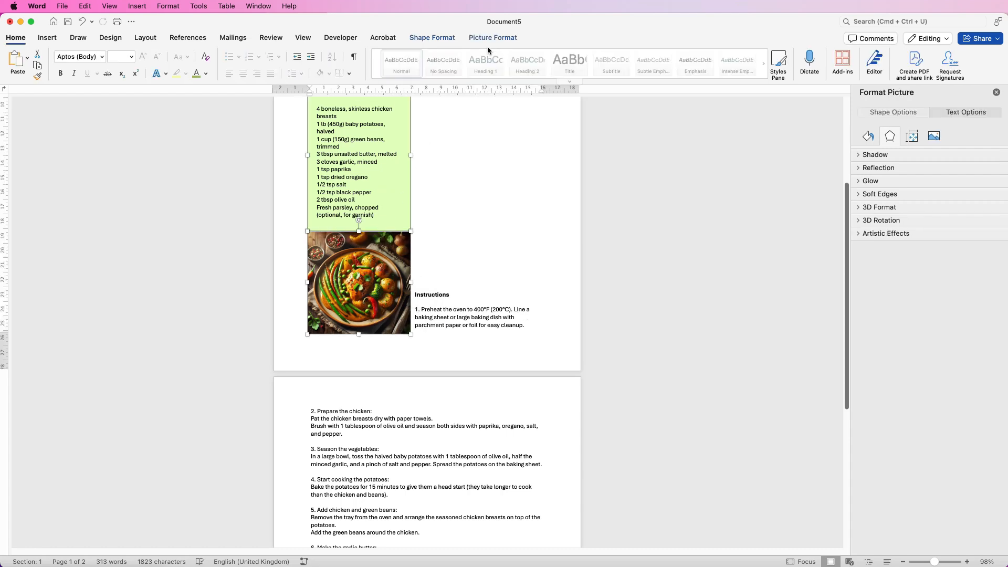
left_click(495, 38)
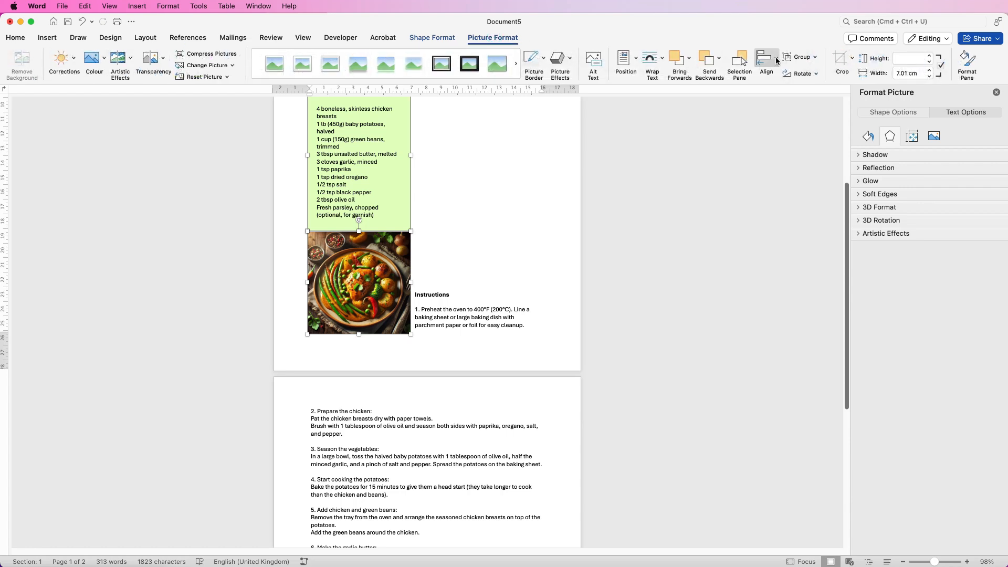
left_click(775, 60)
left_click(780, 100)
Group the ingredients box with the food photo and shift the group slightly to the left
left_click(801, 58)
left_click(812, 70)
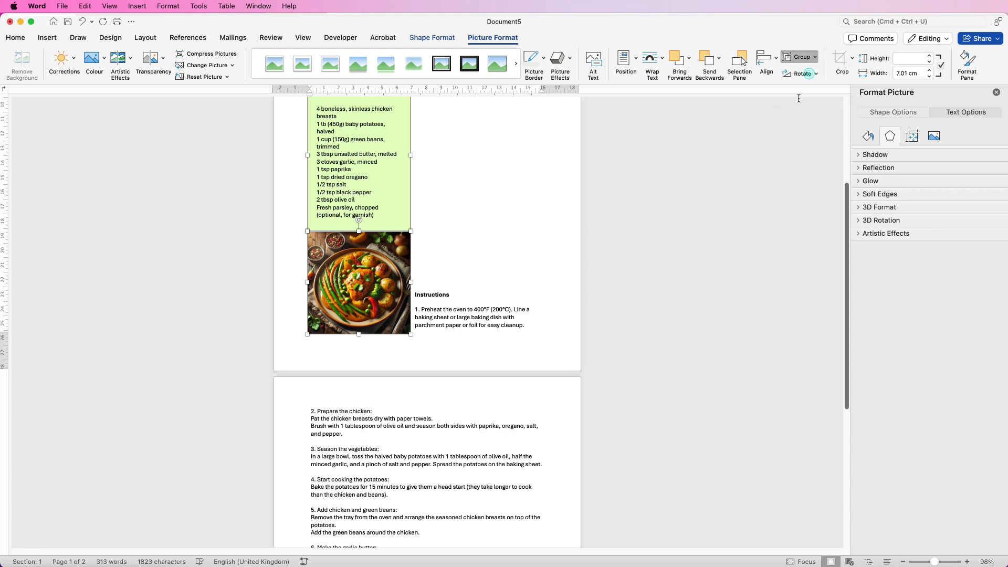
mouse_move(378, 353)
left_mouse_down()
mouse_move(372, 362)
mouse_move(412, 346)
mouse_move(371, 357)
left_mouse_up()
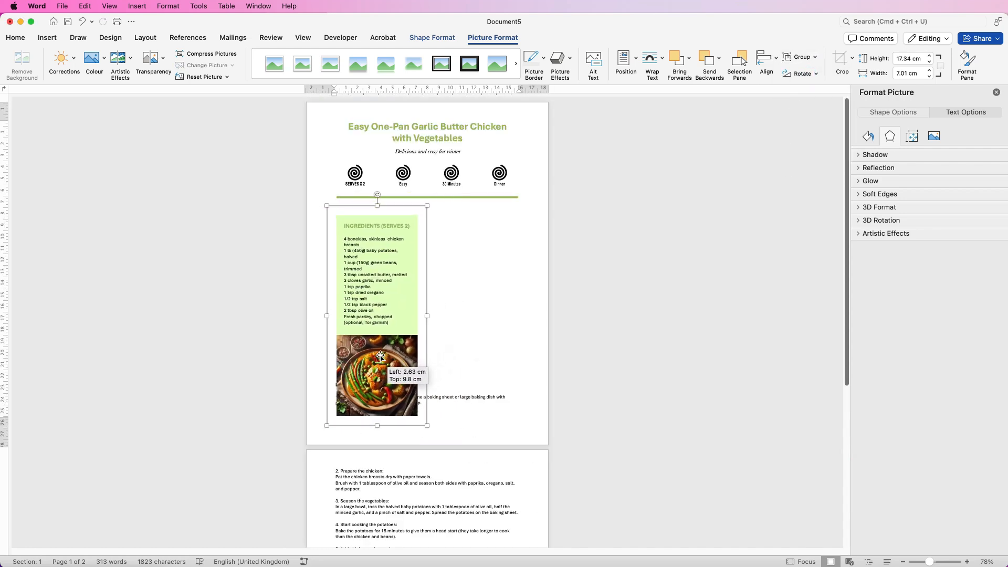
left_click(442, 336)
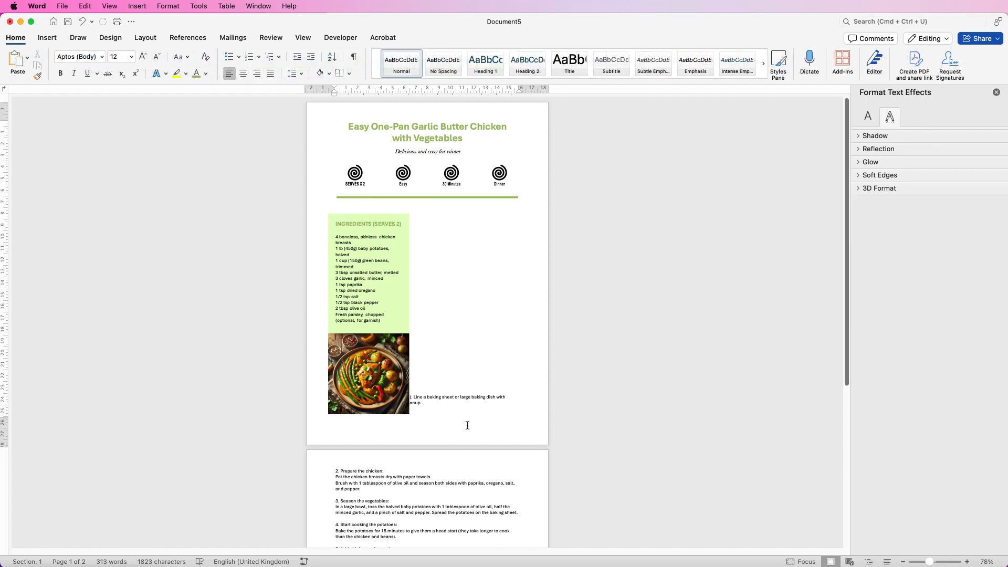
Draw a text box about 17.4 cm high and 9.5 cm wide beside the ingredients and photo group
scroll(846, 375, "down", 5)
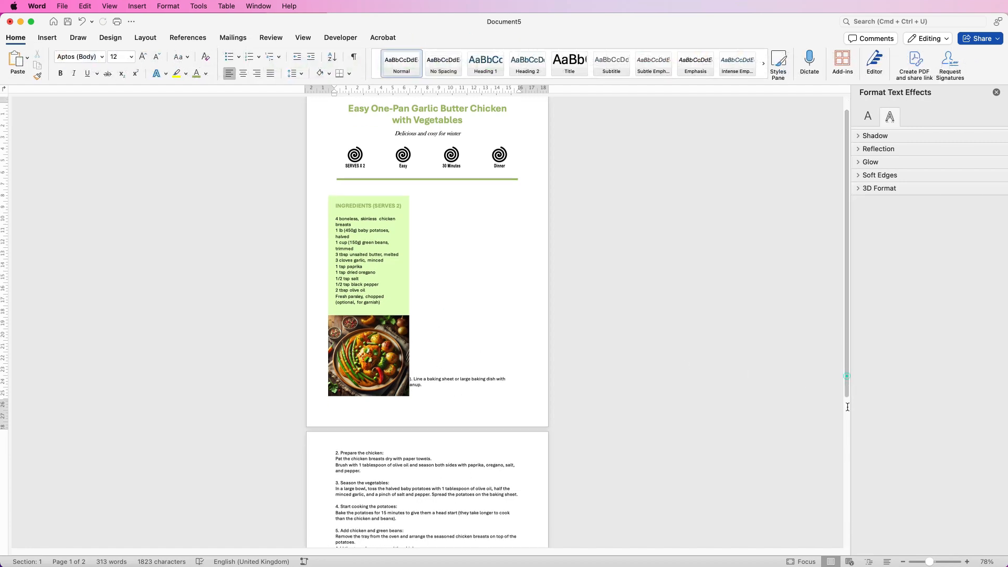
scroll(844, 482, "up", 3)
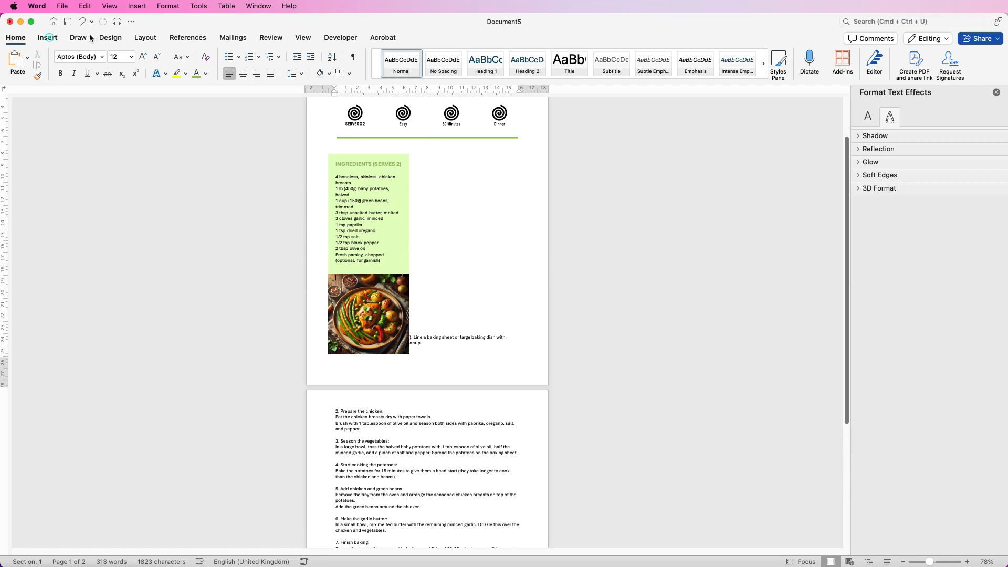
left_click(47, 37)
left_click(605, 58)
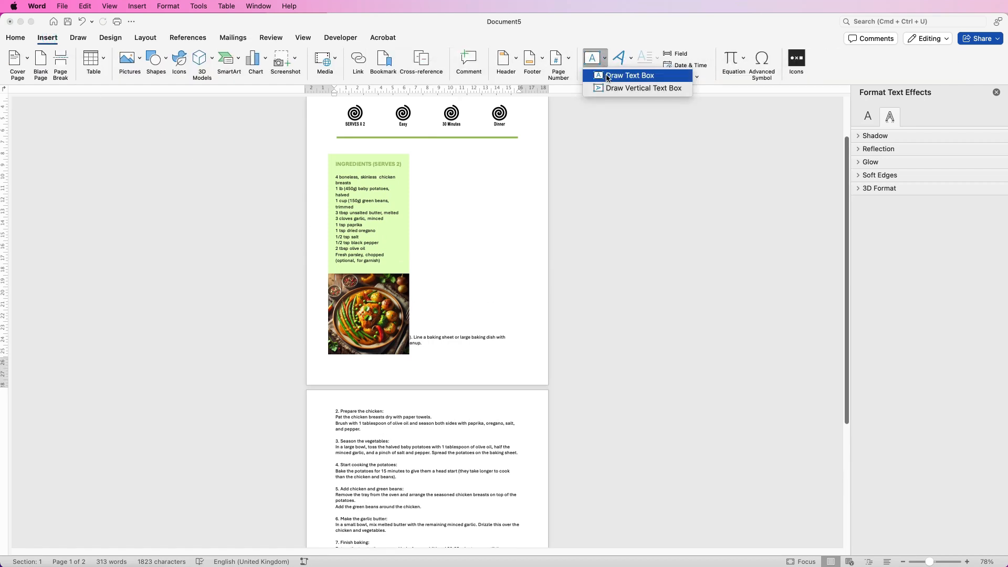
left_click(606, 75)
left_click_drag(416, 154, 527, 355)
Move all the instructions text, including its heading, from the page into the new text box
left_click_drag(413, 318, 443, 465)
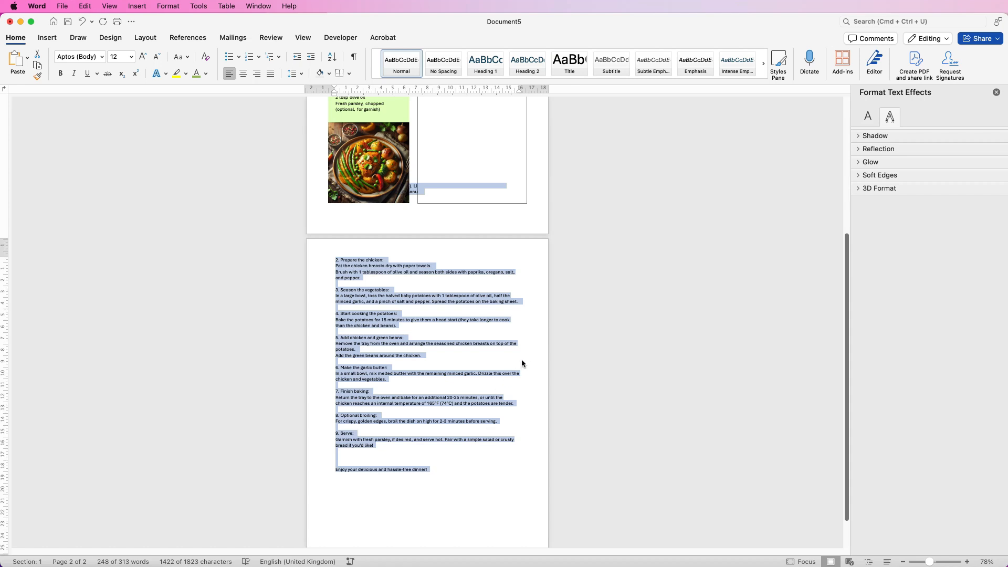
key("super+x")
left_click(440, 275)
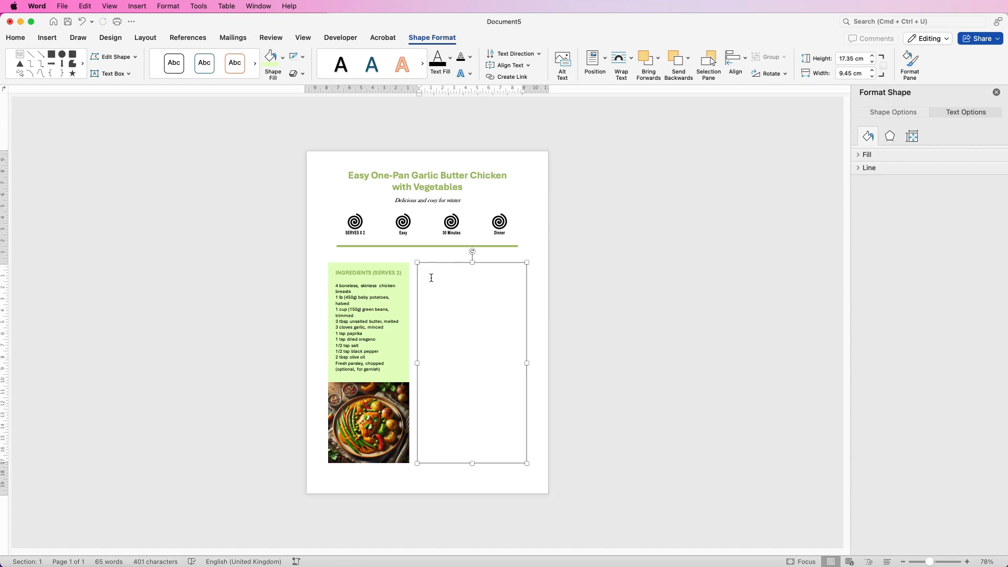
key("super+v")
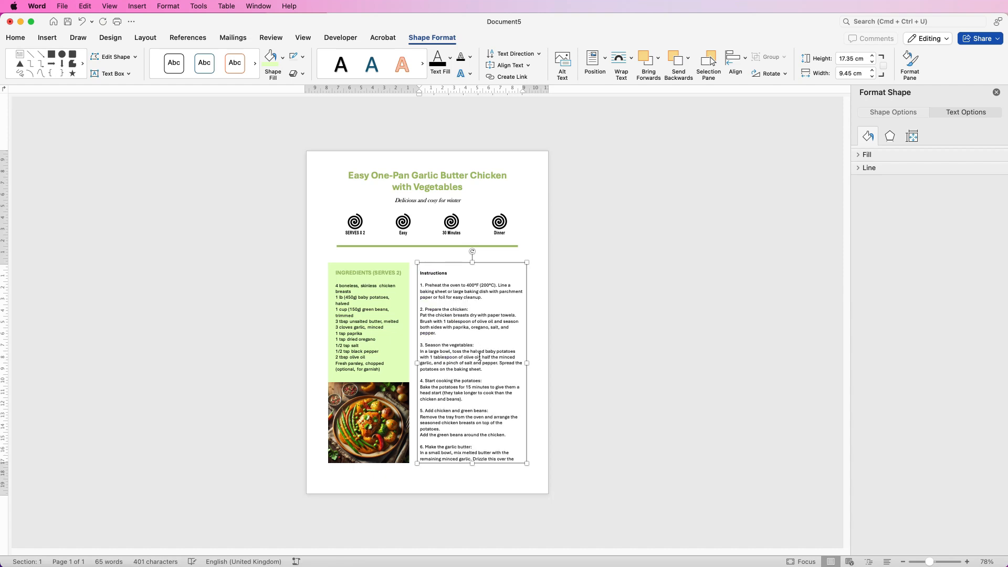
Convert the Instructions heading to uppercase, colour it in the title's green and enlarge it by one size
scroll(479, 357, "up", 5)
left_click_drag(480, 140, 405, 142)
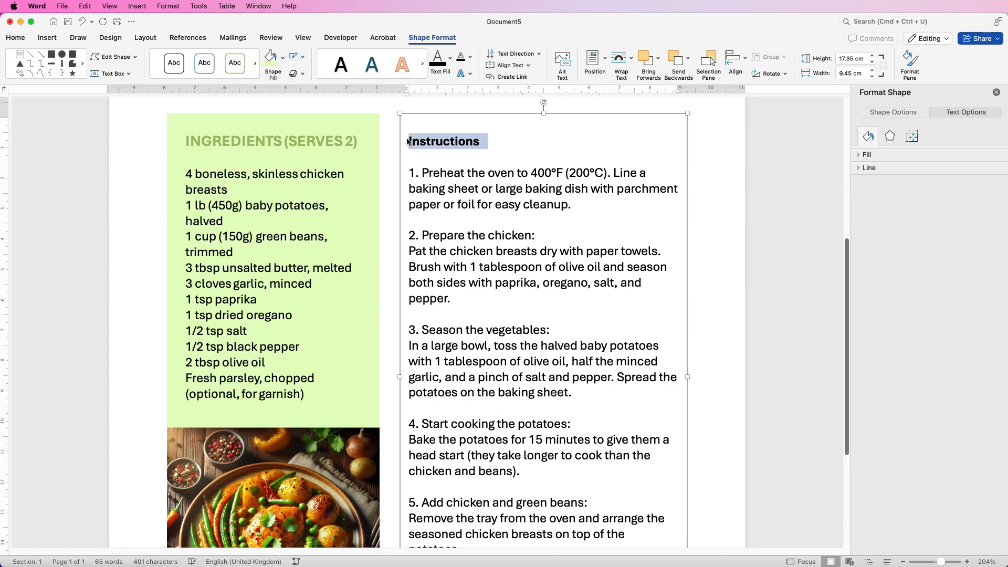
left_click(20, 39)
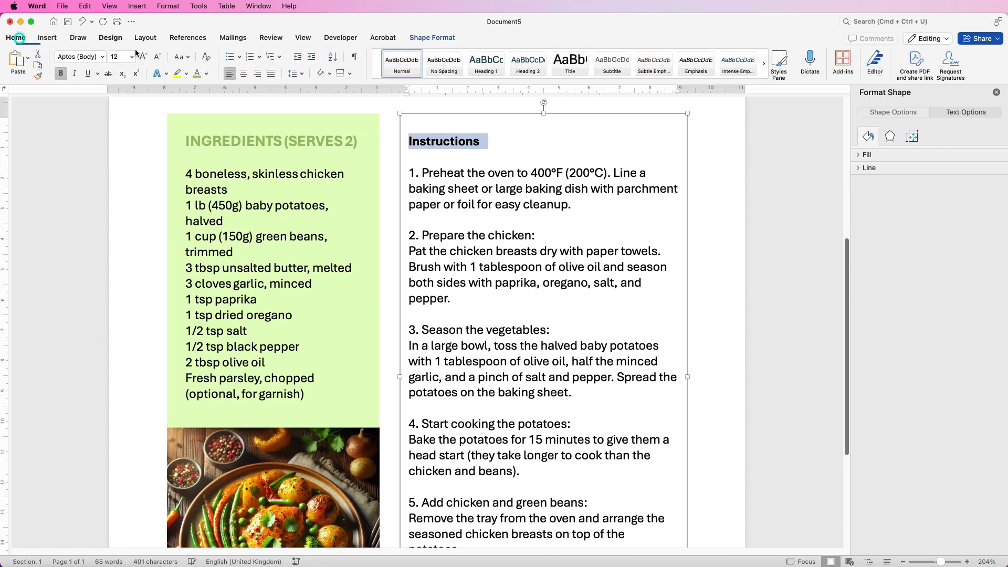
left_click(187, 58)
left_click(197, 95)
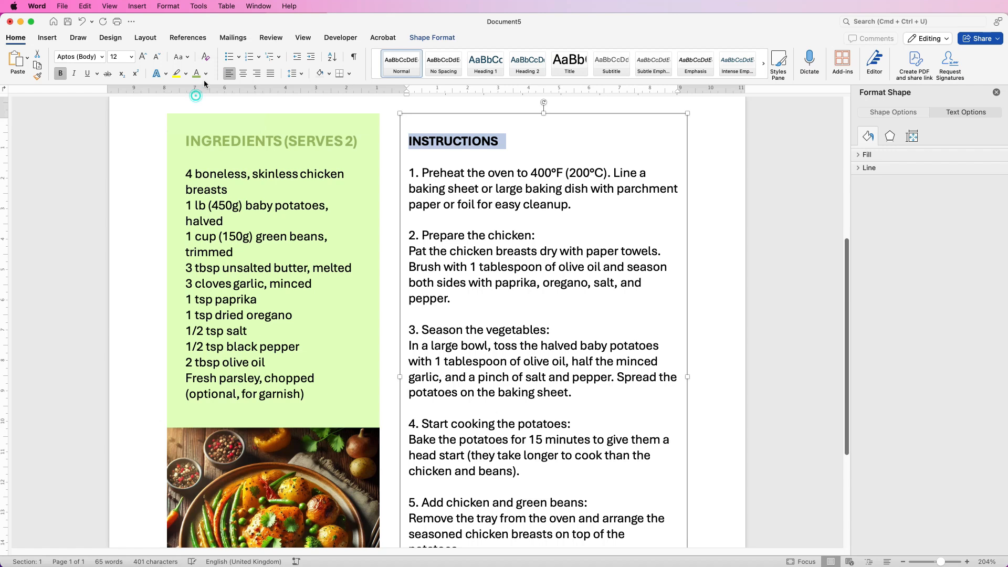
left_click(197, 76)
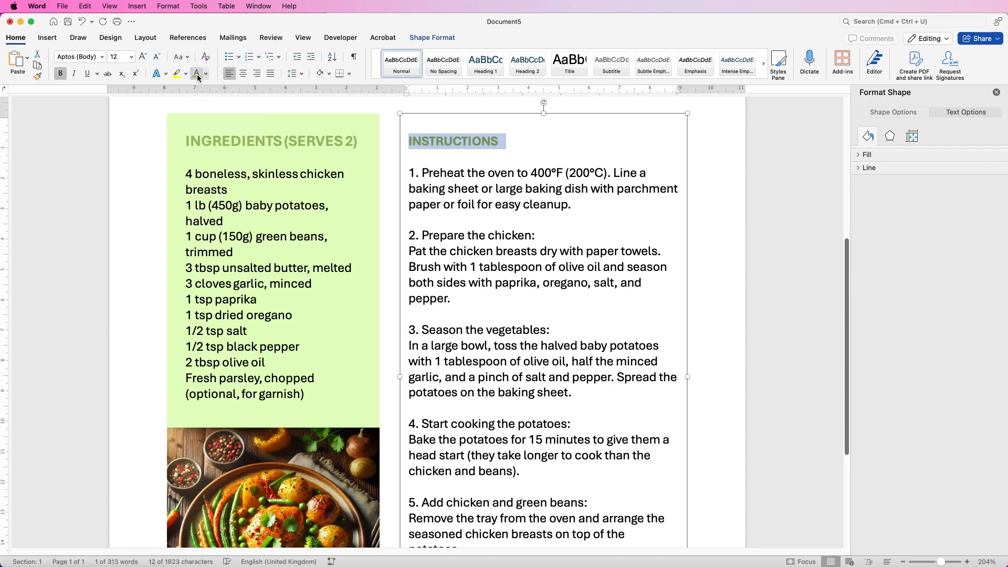
left_click(142, 61)
left_click(536, 159)
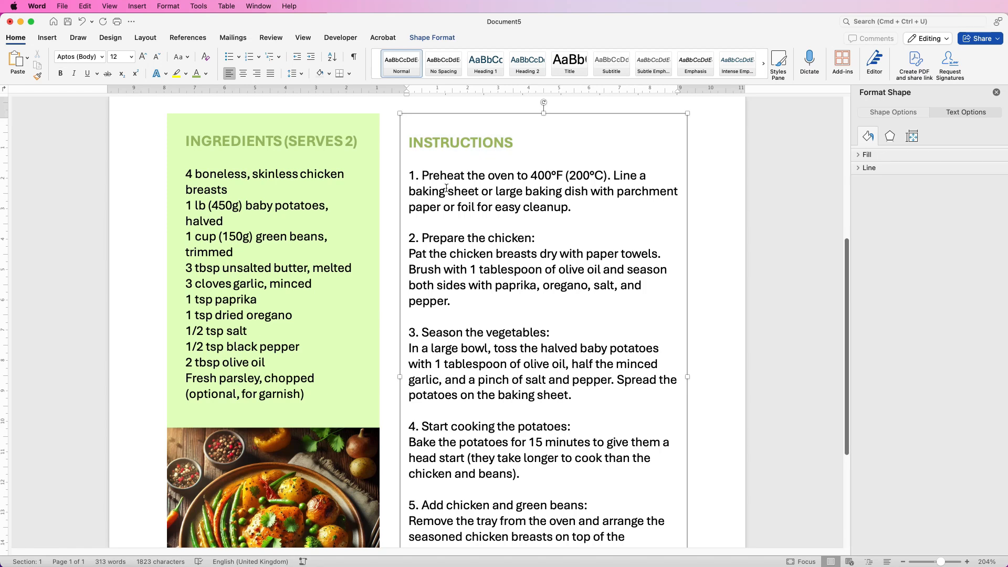
Delete the step numbers and subheadings from the instructions, keeping only the description of each step
left_click_drag(423, 177, 409, 176)
key("BackSpace")
left_click_drag(538, 237, 416, 248)
key("BackSpace")
left_click_drag(550, 317, 412, 318)
key("BackSpace")
left_click_drag(571, 396, 413, 396)
key("BackSpace")
left_click_drag(587, 459, 414, 459)
key("BackSpace")
scroll(420, 459, "down", 4)
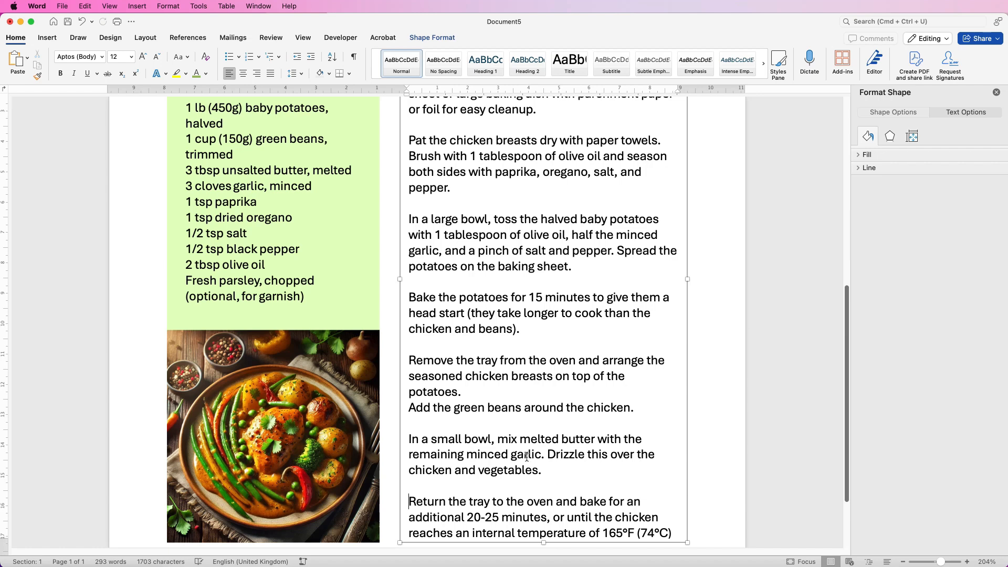
Reduce the font size of all text in the instructions box until the body text is 9 pt
scroll(847, 453, "down", 4)
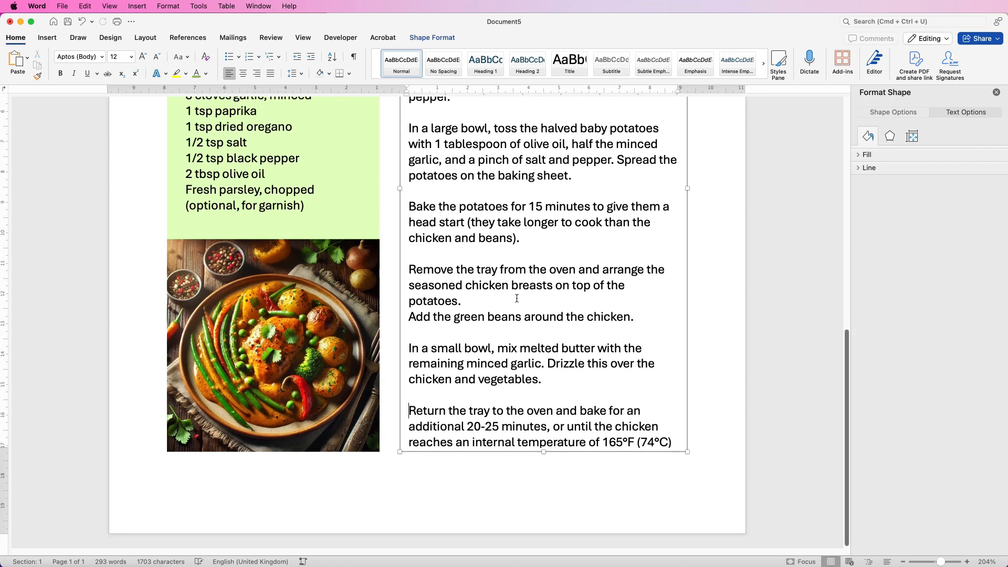
left_click(489, 224)
key("super+a")
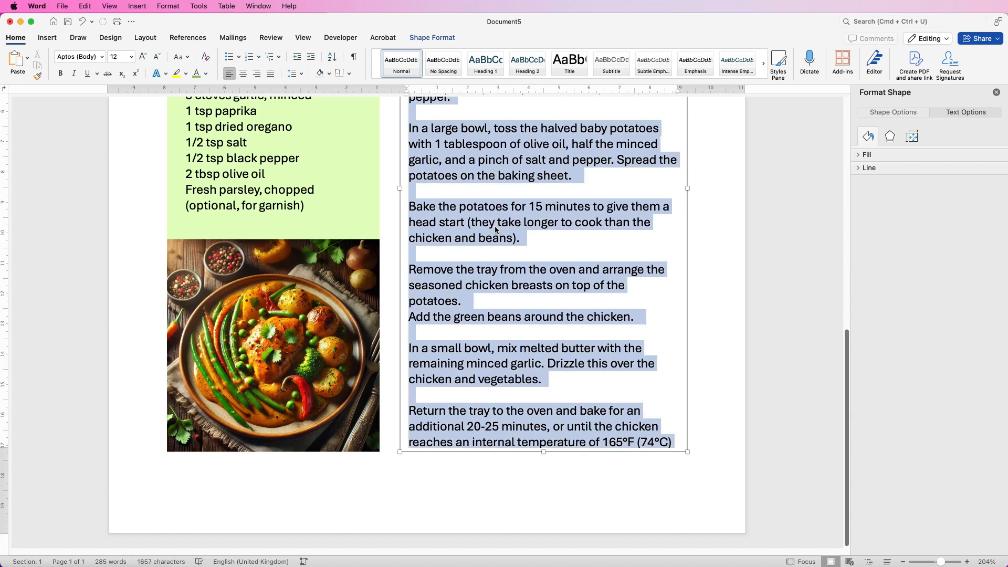
left_click(156, 59)
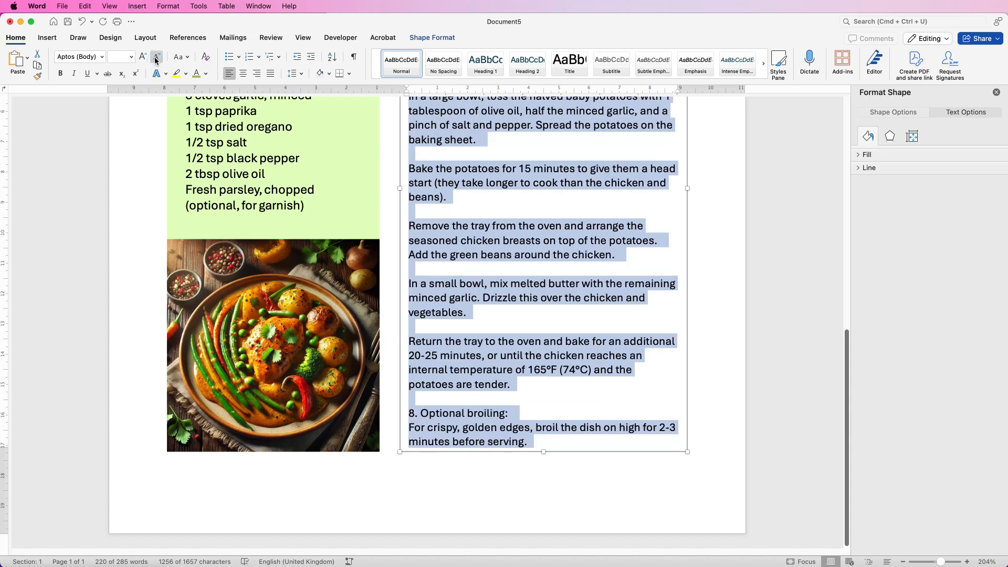
left_click(156, 60)
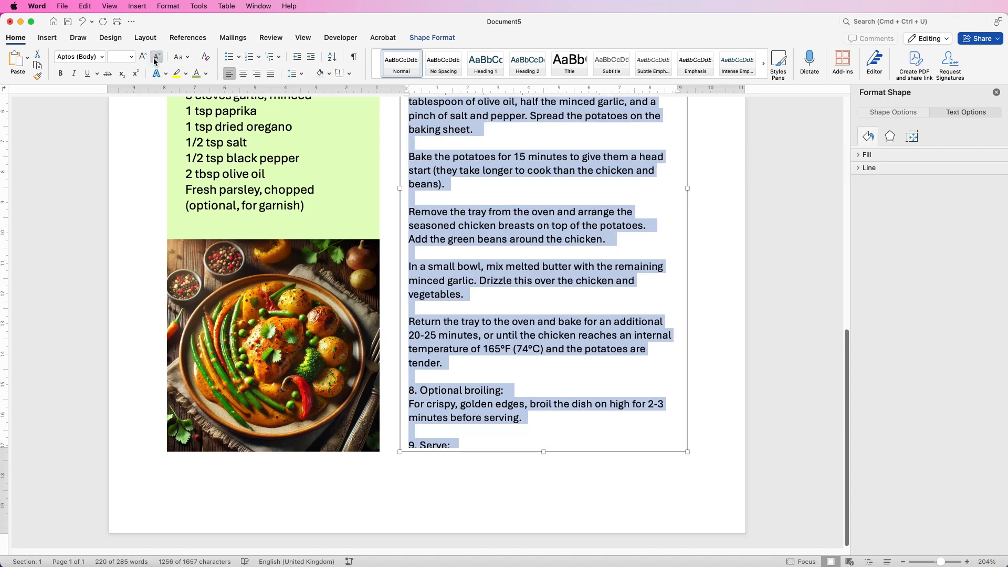
left_click(156, 59)
left_click(156, 59)
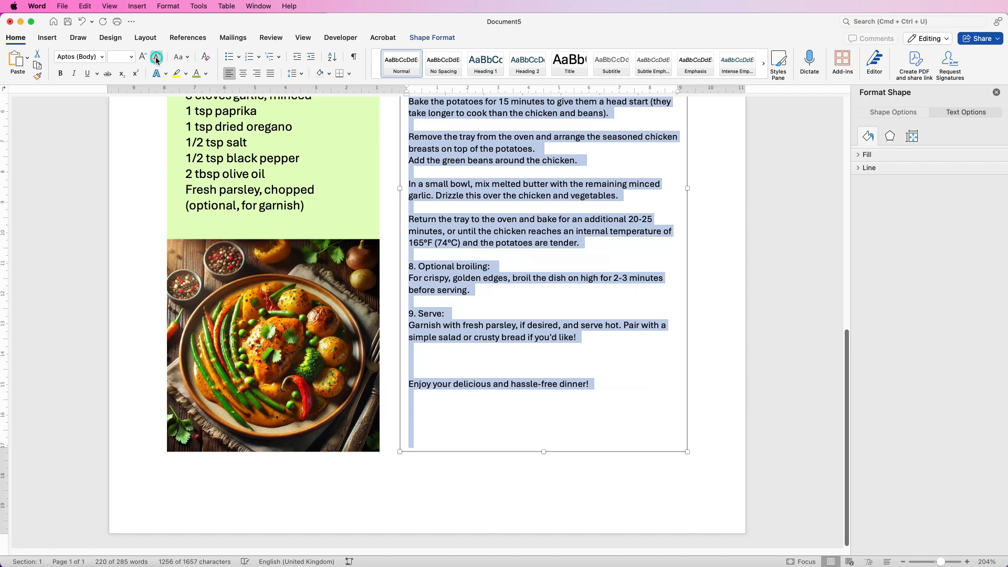
Delete the "Enjoy your delicious and hassle-free dinner!" line and the leftover "8. Optional broiling:" and "9. Serve:" subheadings from the instructions
left_click(516, 355)
left_click_drag(594, 384, 418, 356)
key("BackSpace")
left_click_drag(451, 314, 412, 314)
key("BackSpace")
left_click_drag(495, 266, 410, 266)
key("BackSpace")
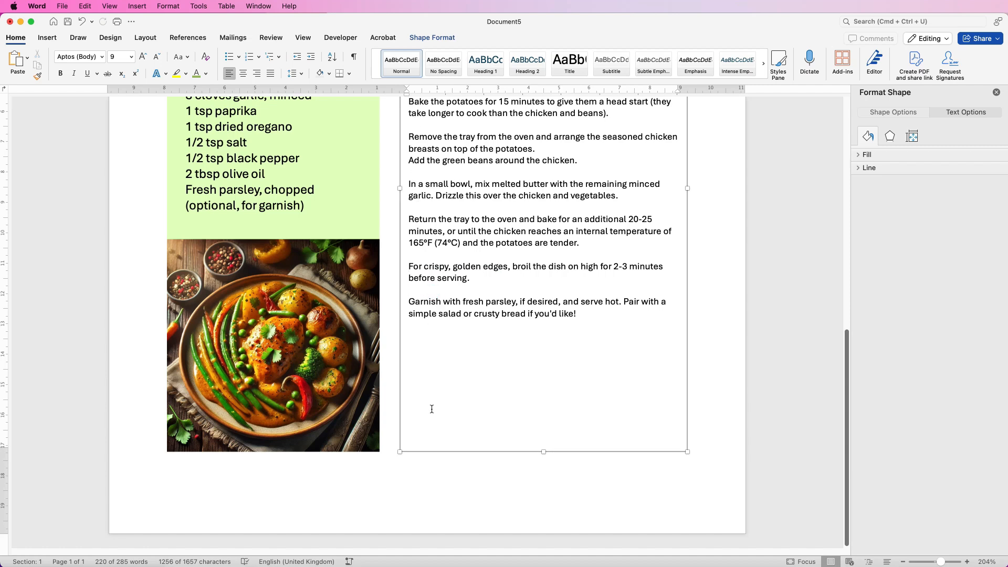
Enlarge all the instruction paragraphs below the heading by two font sizes
left_click_drag(941, 563, 937, 562)
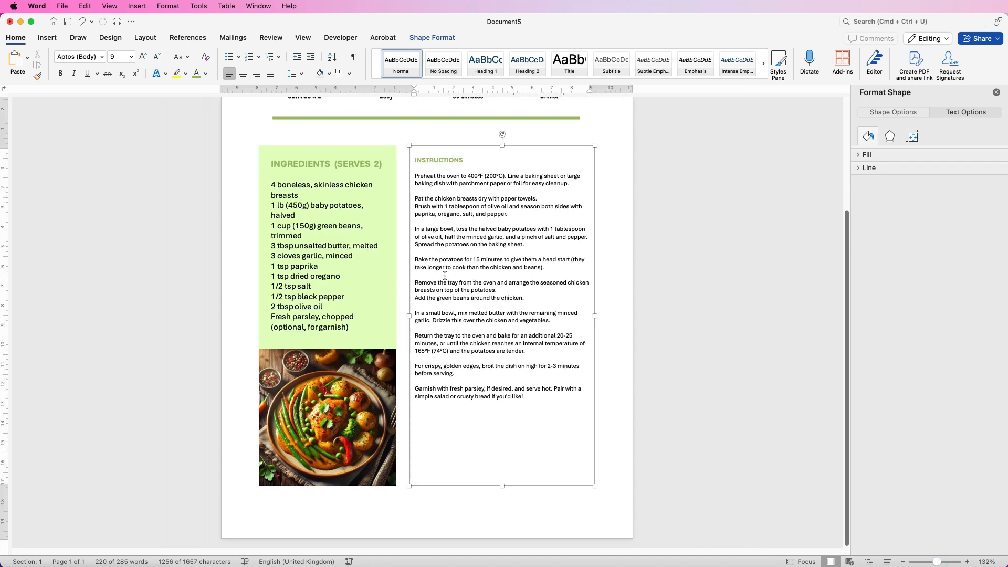
left_click(142, 56)
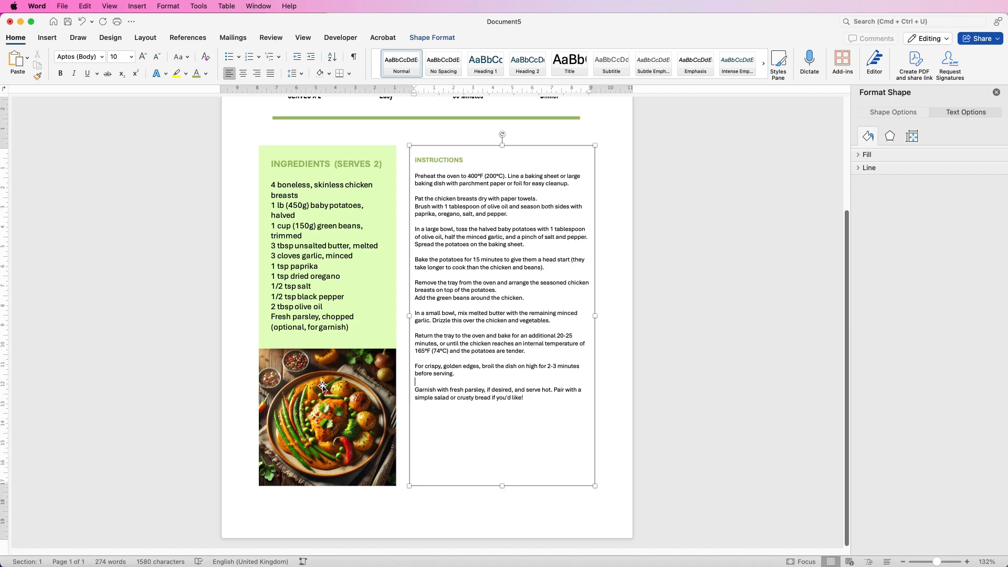
key("super+z")
left_click_drag(525, 398, 418, 169)
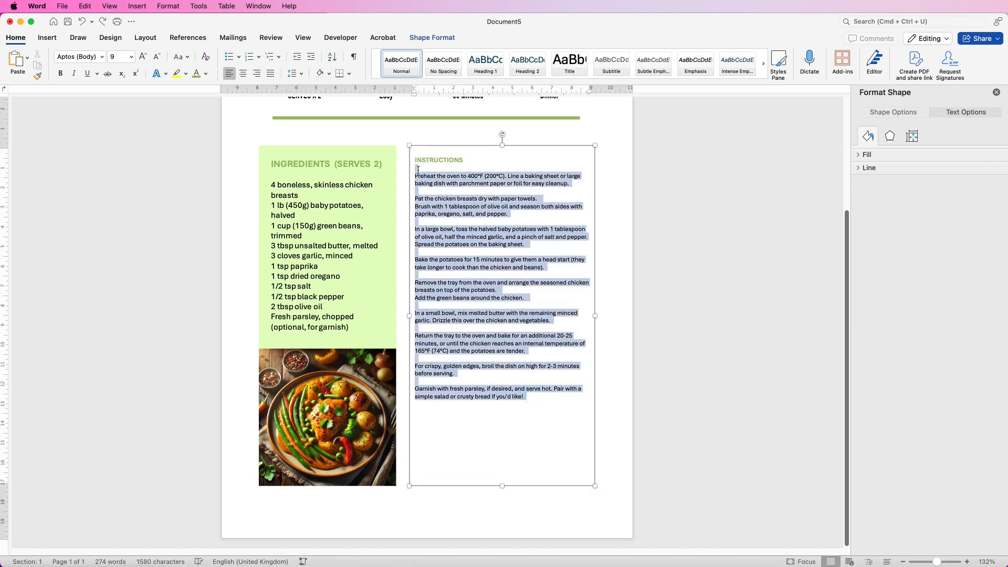
left_click(142, 59)
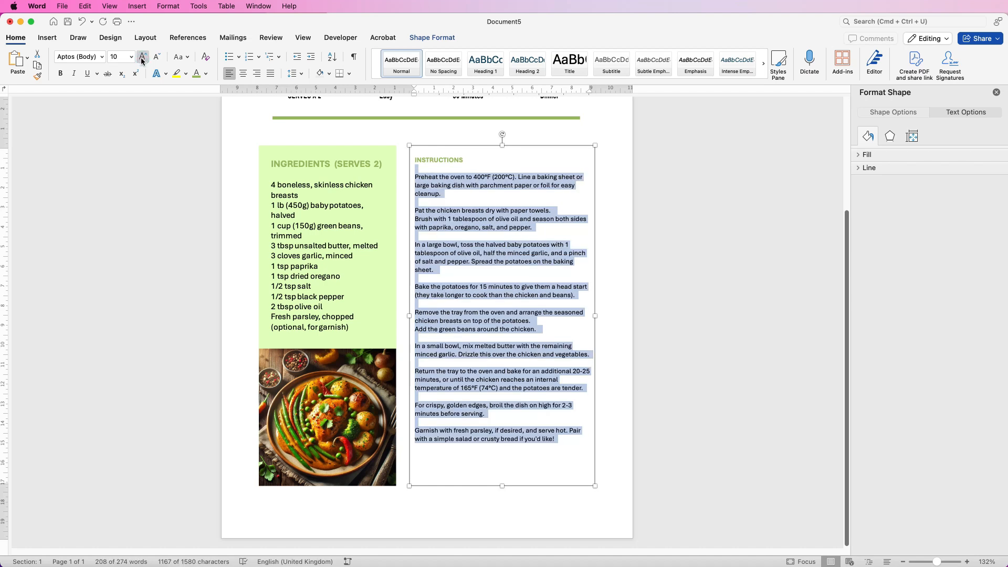
left_click(142, 58)
Set the INSTRUCTIONS heading to 14 pt and extend the text box to about 18 cm high to fit all its text
left_click_drag(468, 160, 417, 158)
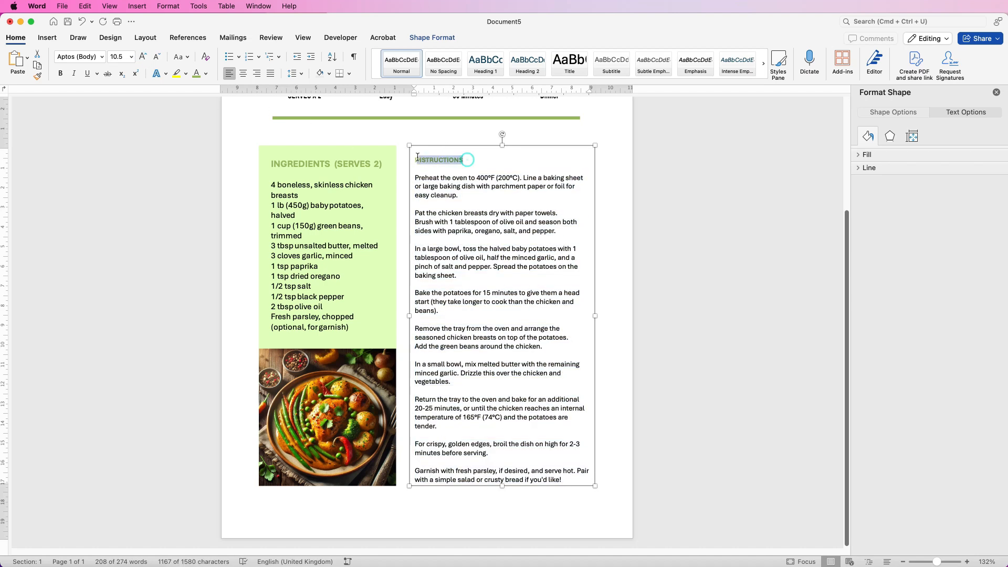
left_click(141, 59)
left_click(141, 59)
left_click(141, 59)
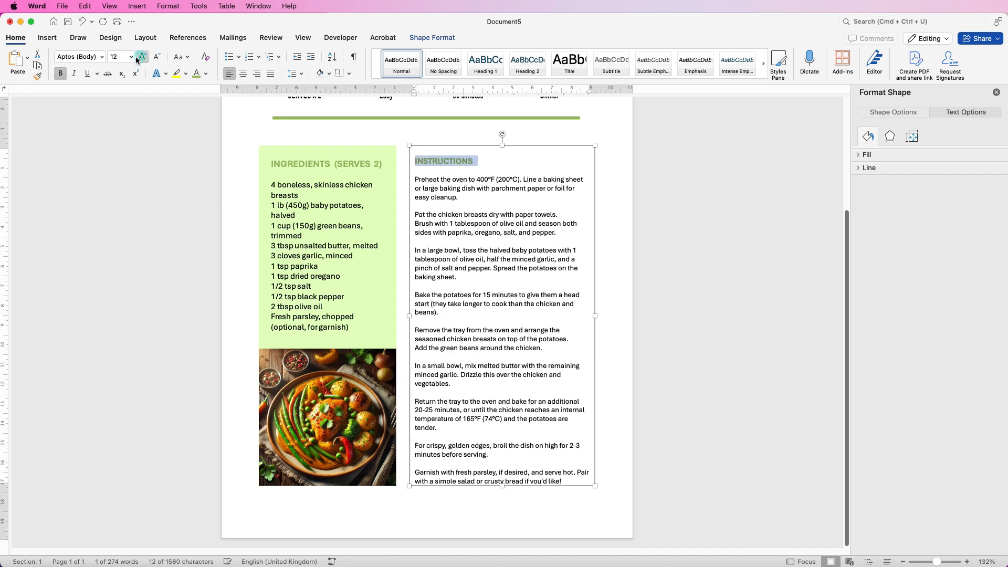
left_click(131, 57)
left_click(130, 186)
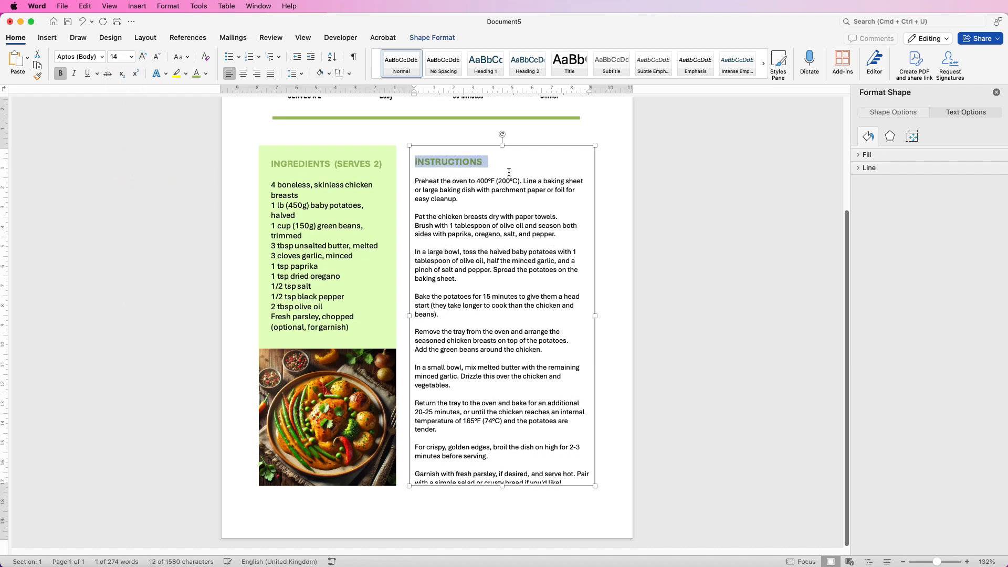
left_click(500, 168)
left_click(618, 300)
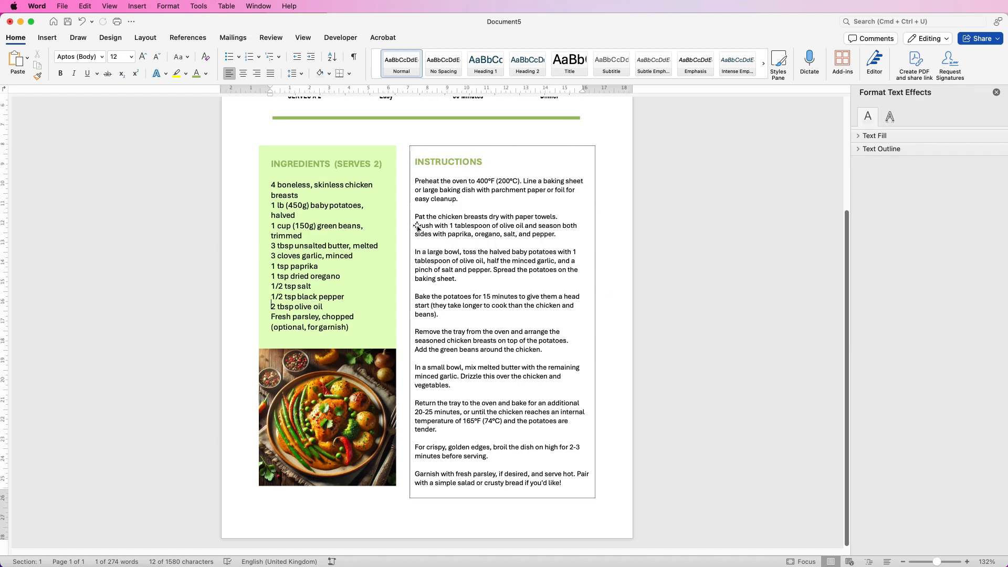
Remove the outline from the instructions text box
left_click(489, 277)
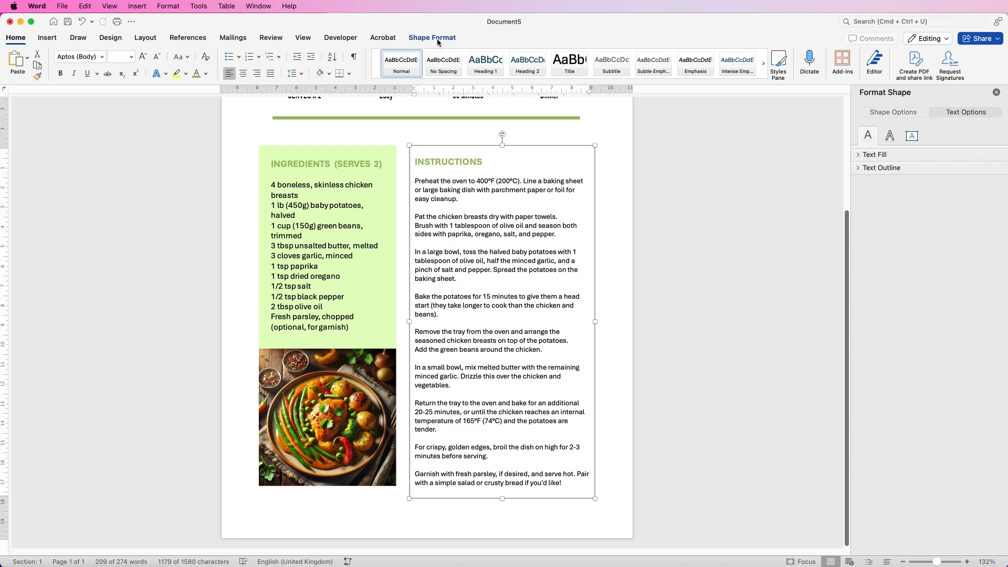
left_click(439, 40)
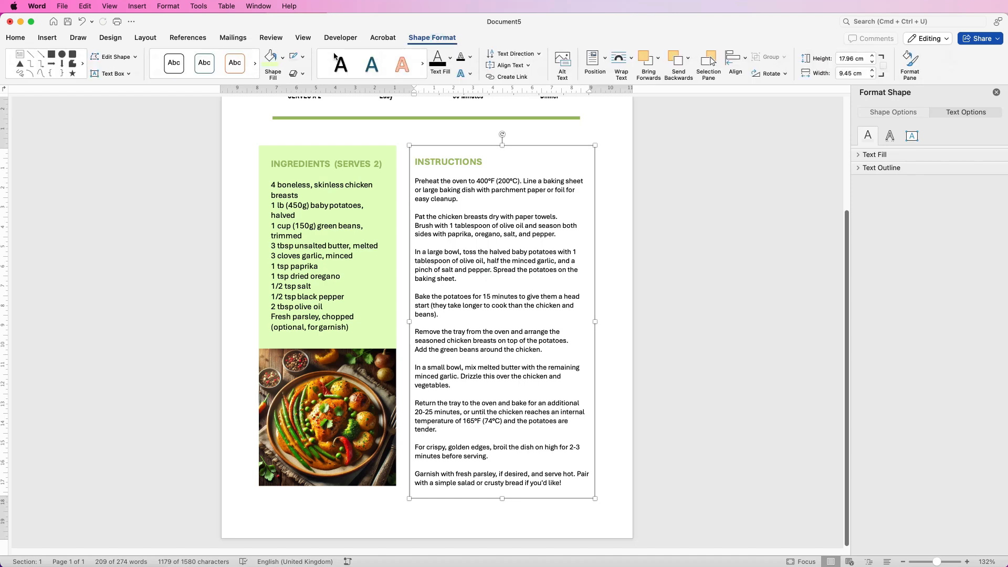
left_click(303, 58)
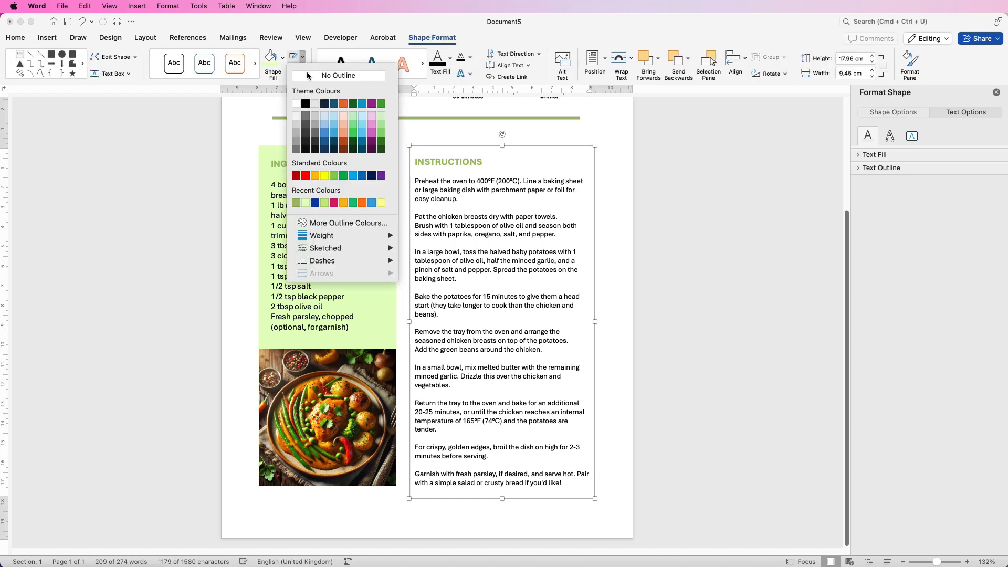
left_click(304, 76)
left_click(615, 217)
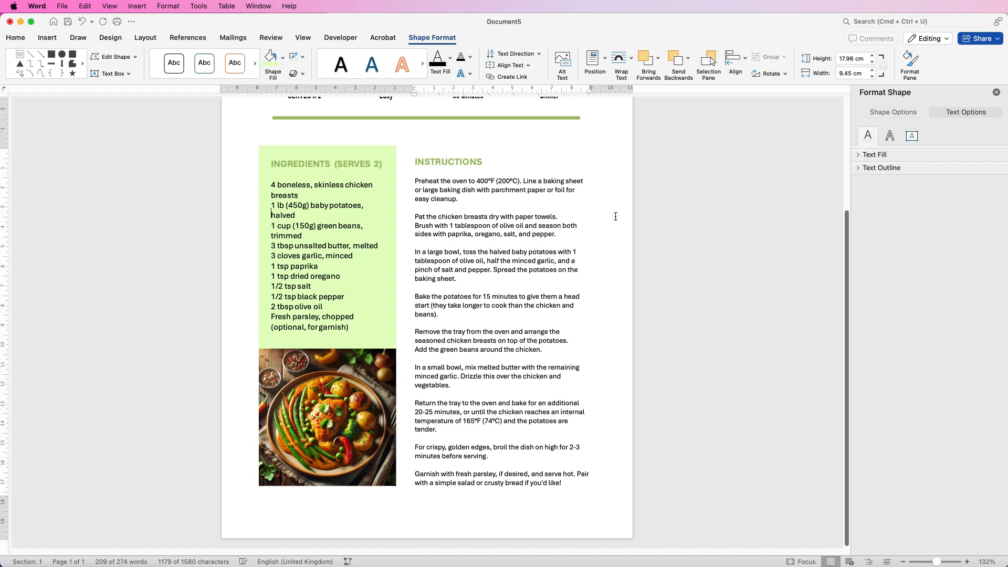
Nudge the instructions text box down to line its heading up with the ingredients heading, and widen the box slightly
left_click_drag(938, 561, 939, 562)
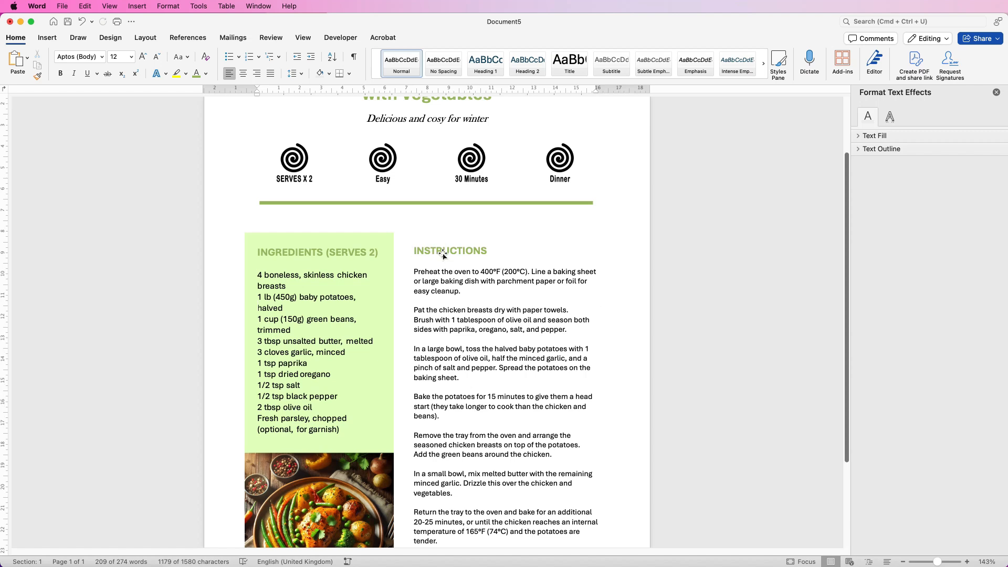
left_click(445, 240)
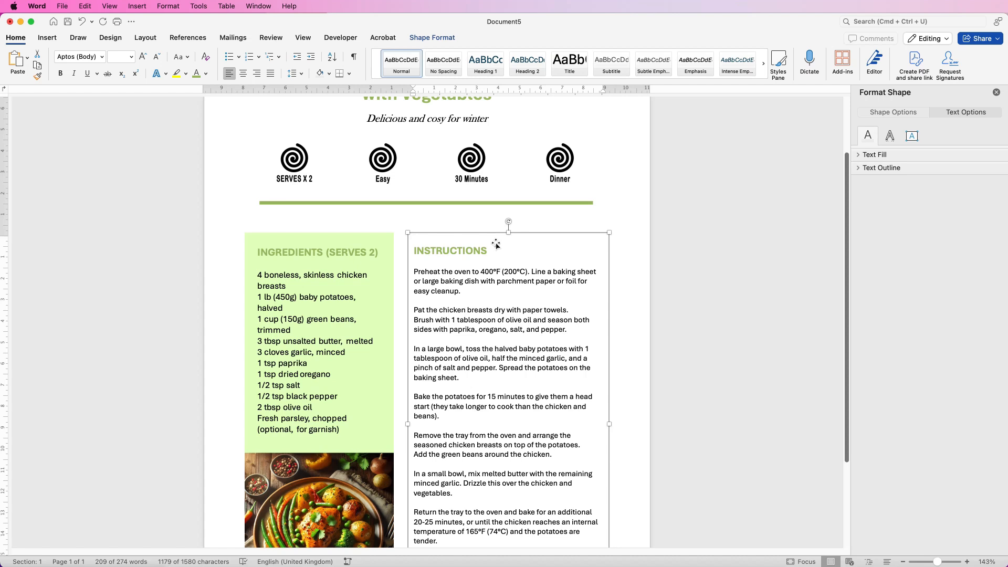
left_click_drag(496, 244, 499, 247)
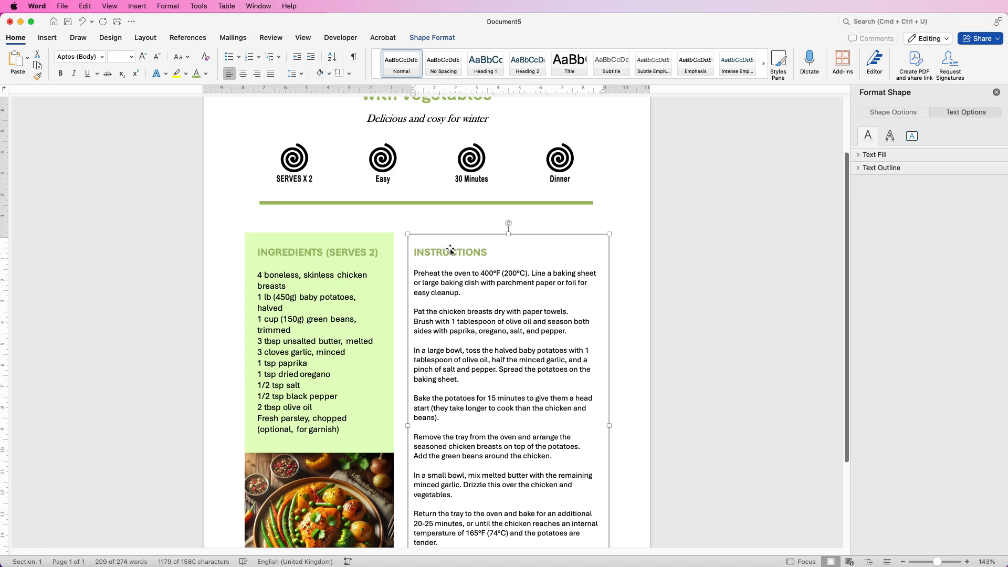
left_click(695, 291)
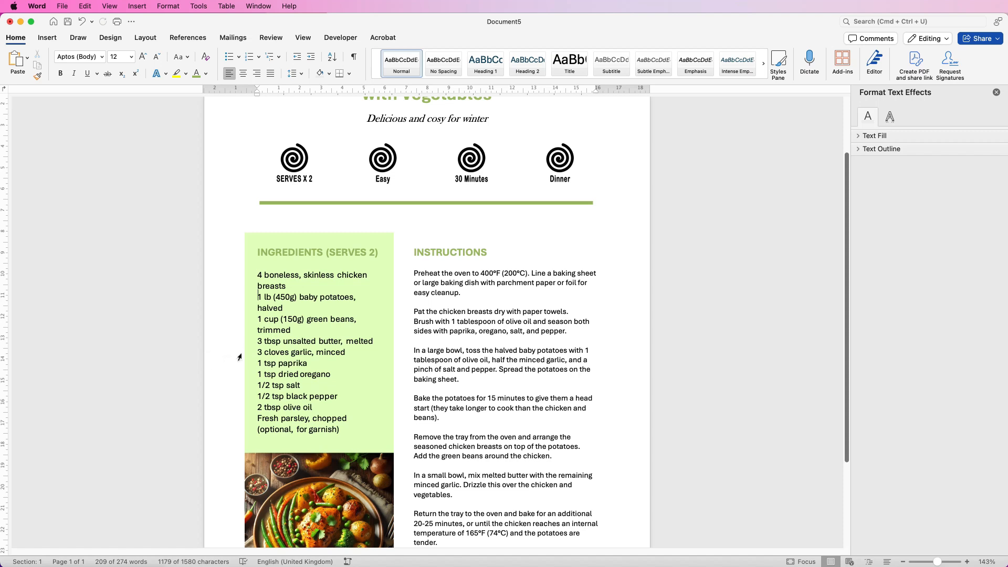
left_click(588, 356)
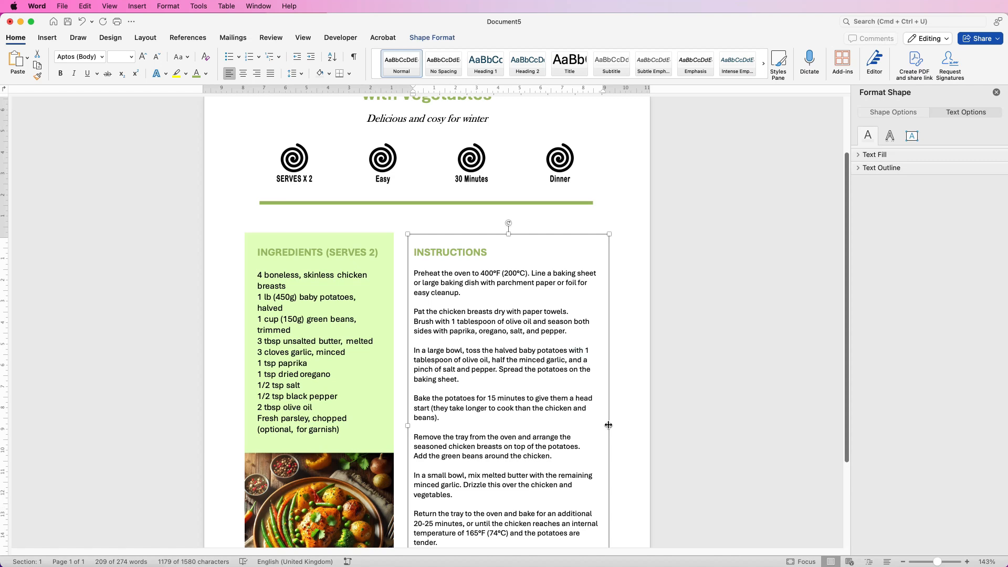
left_click_drag(610, 425, 616, 424)
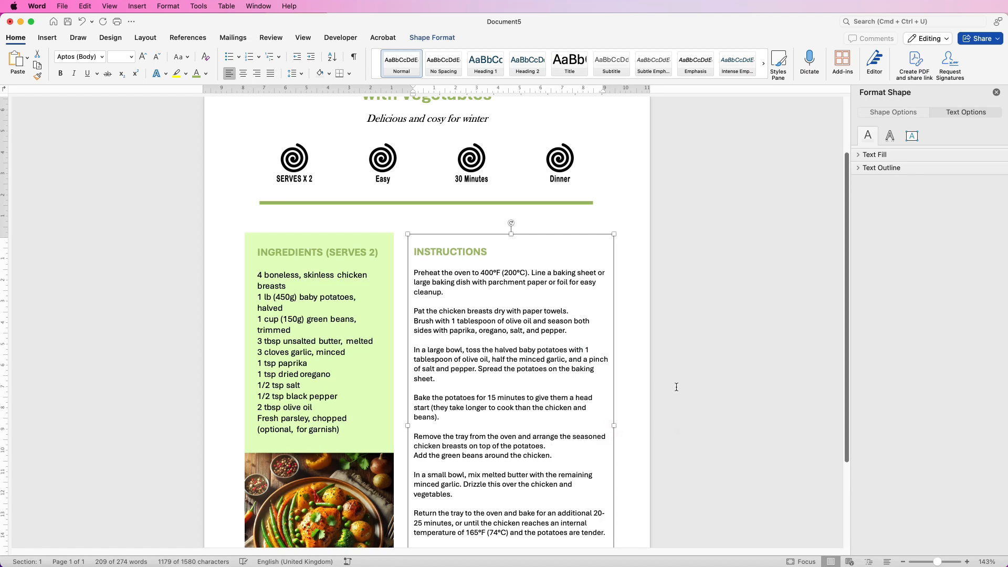
left_click_drag(846, 406, 849, 503)
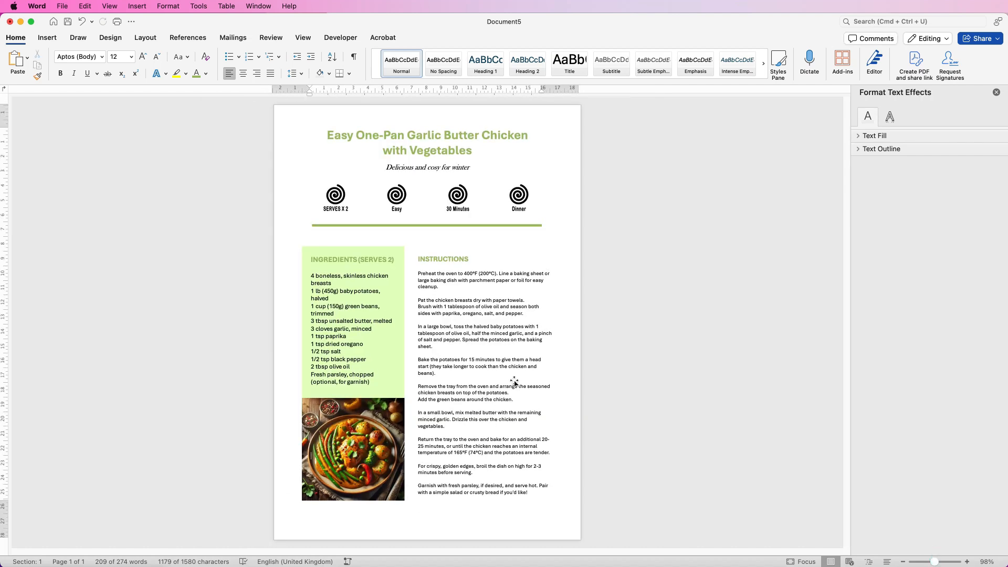
Draw a text box about 1.2 cm high and 12.1 cm wide at the page foot and paste "Winter dinner ideas for the family" into it
left_click(437, 524)
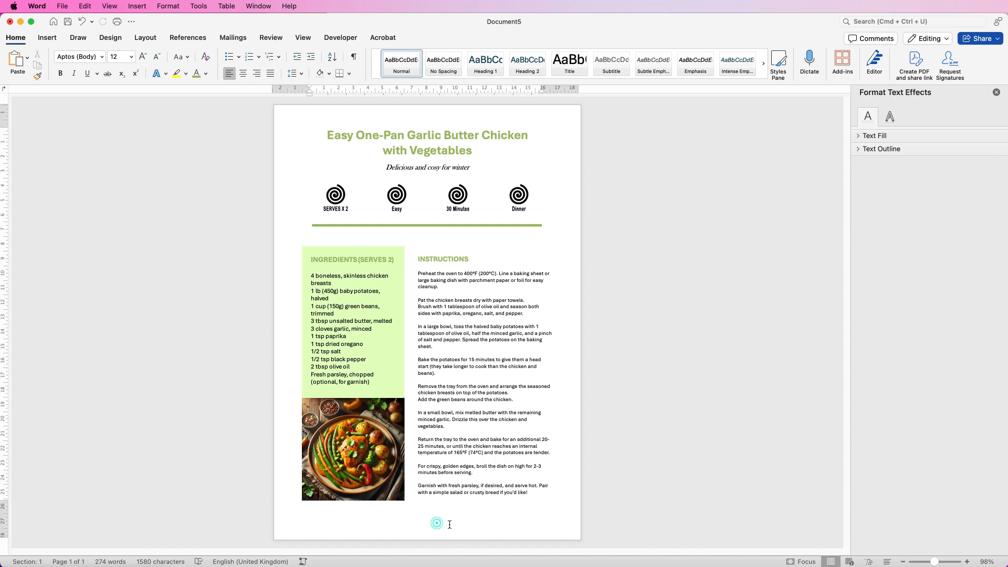
left_click(52, 40)
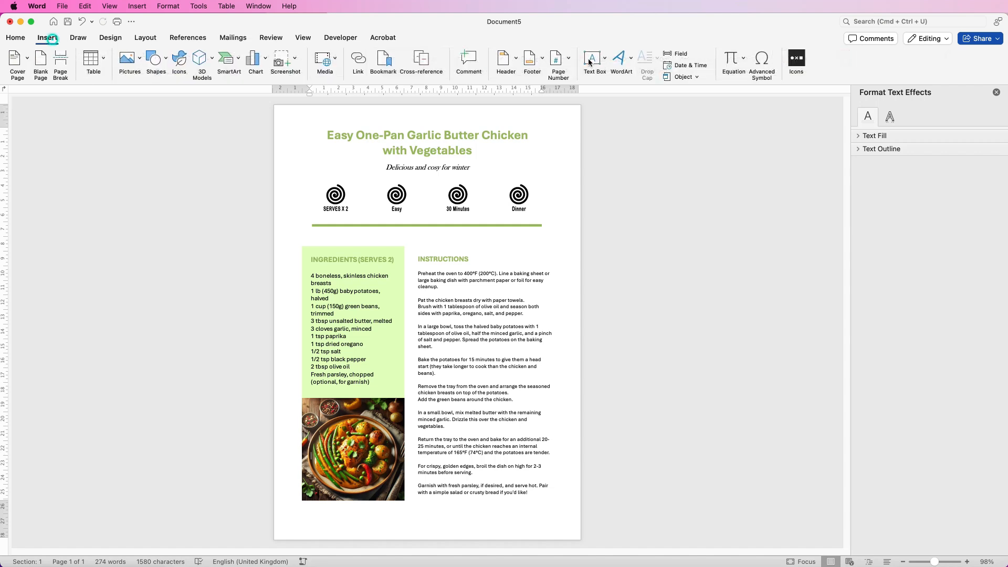
left_click(604, 59)
left_click(609, 76)
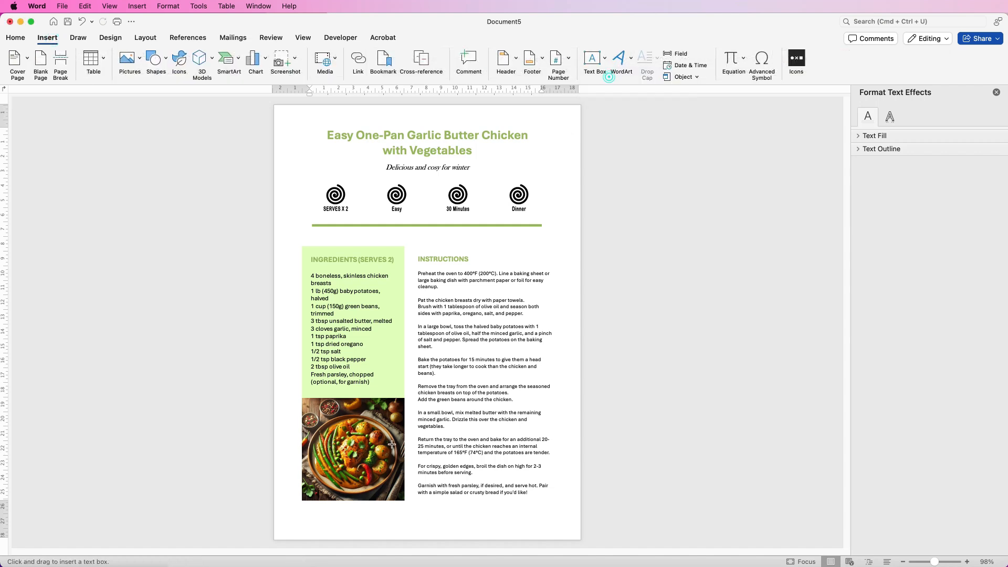
mouse_move(340, 513)
left_mouse_down()
mouse_move(365, 525)
mouse_move(516, 528)
left_mouse_up()
type("Winter dinner ideas for the family")
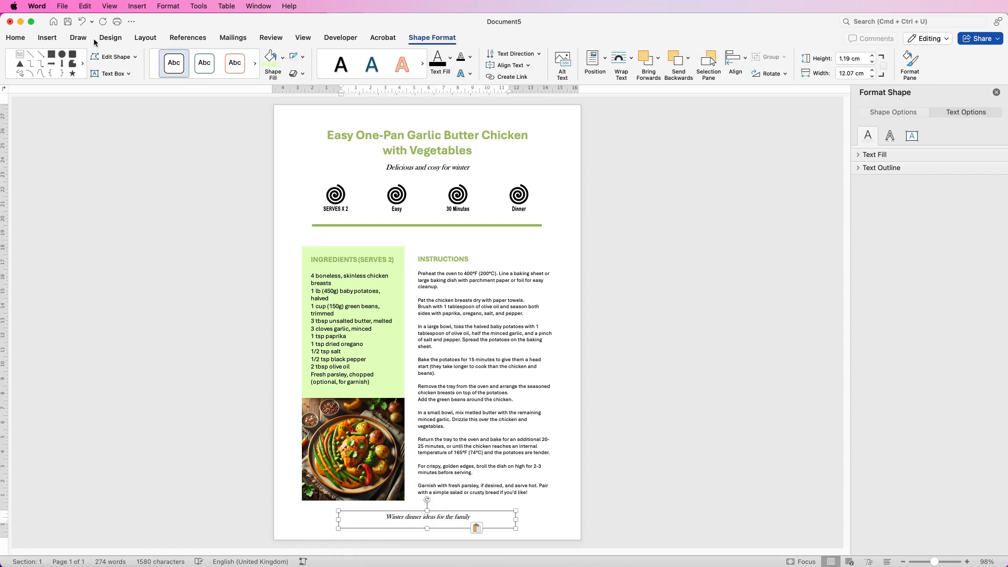
Centre the text in the footer text box and delete the blank line below the tagline
left_click(18, 41)
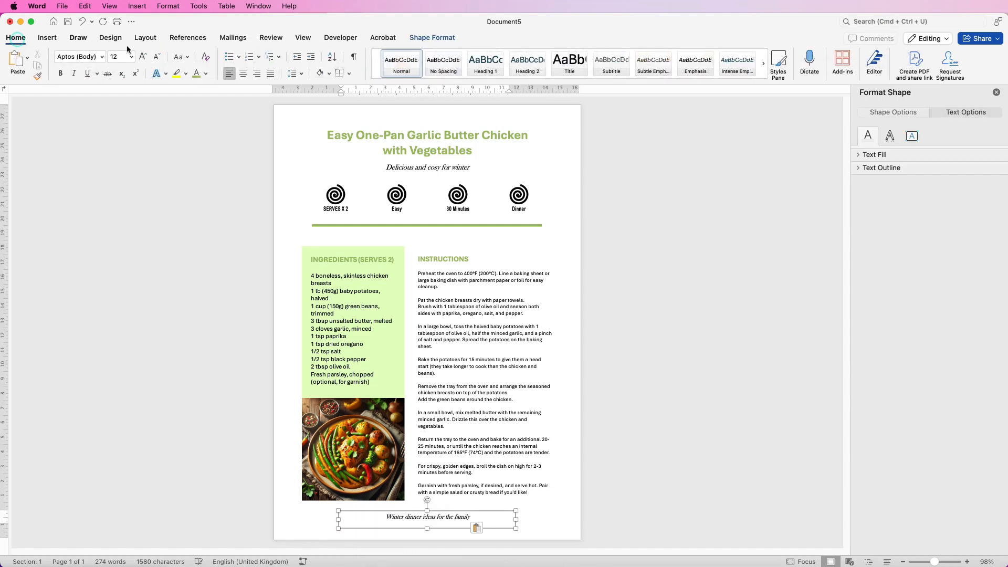
left_click(242, 76)
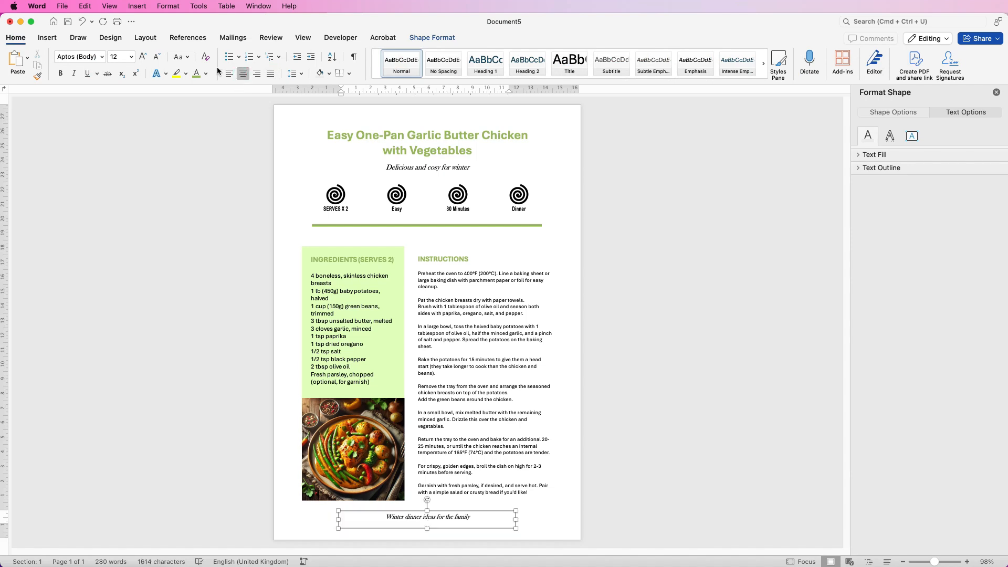
key("BackSpace")
Align the footer tagline's text box horizontally to the centre and remove its outline
left_click(438, 37)
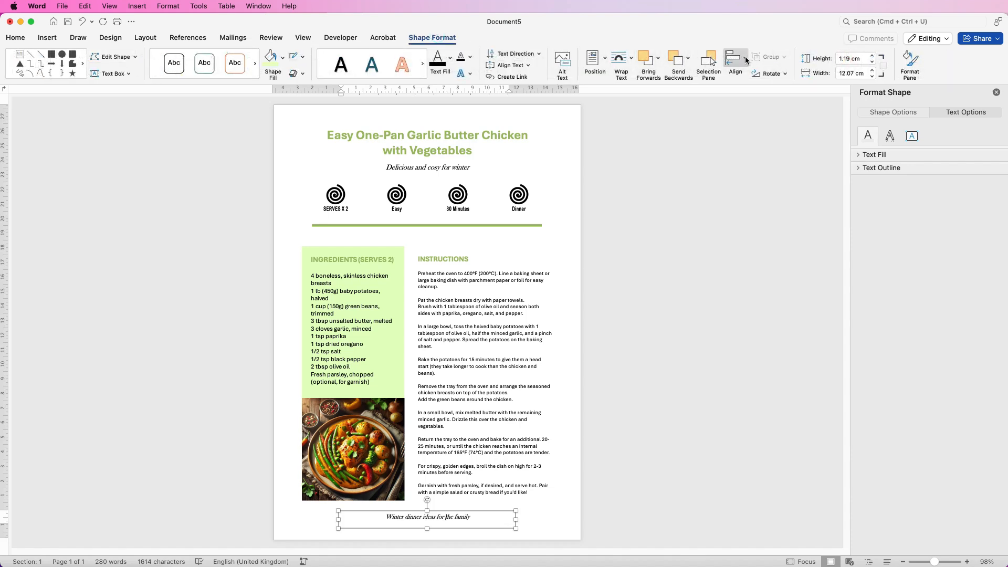
left_click(737, 58)
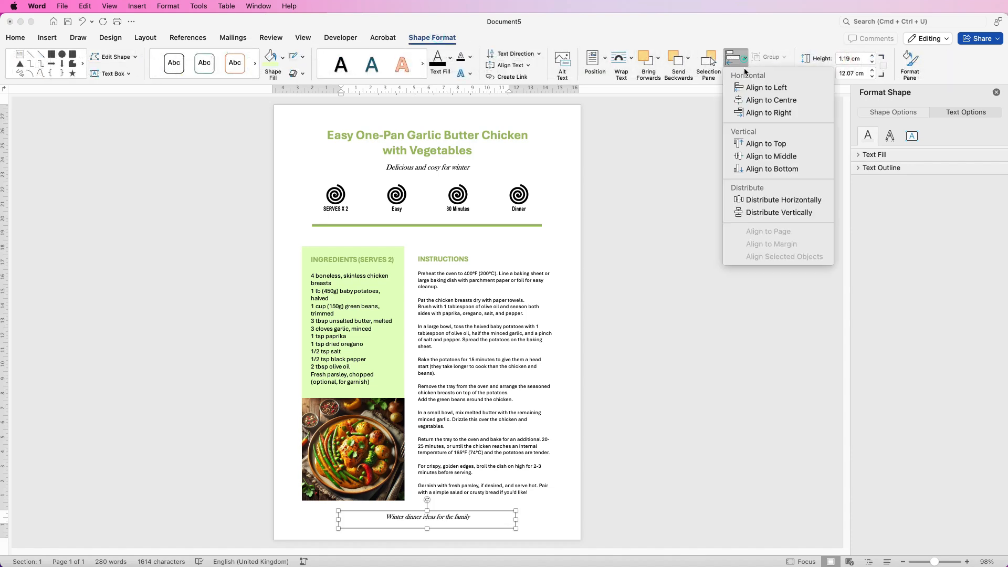
left_click(755, 100)
left_click(479, 511)
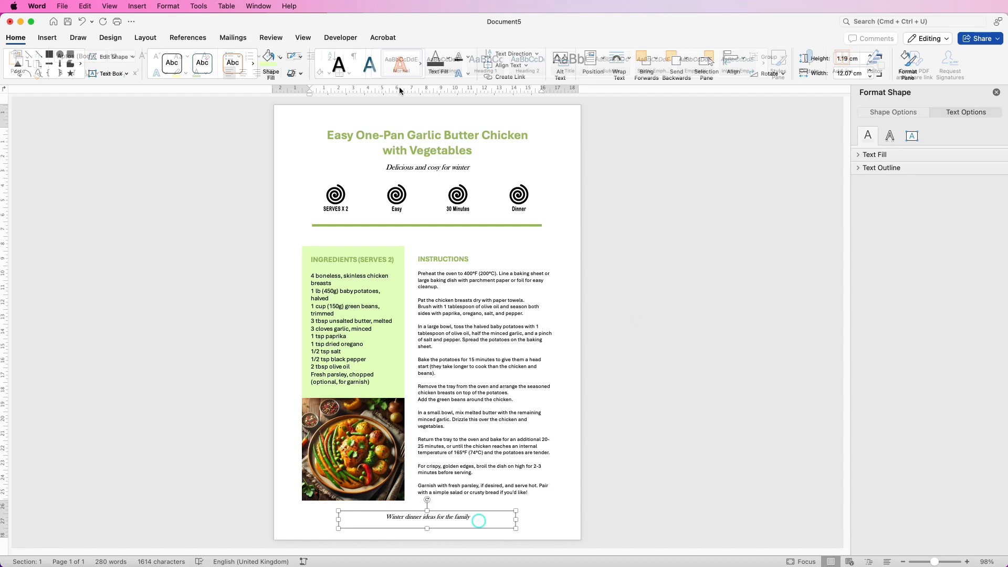
left_click(302, 56)
left_click(310, 75)
left_click(607, 356)
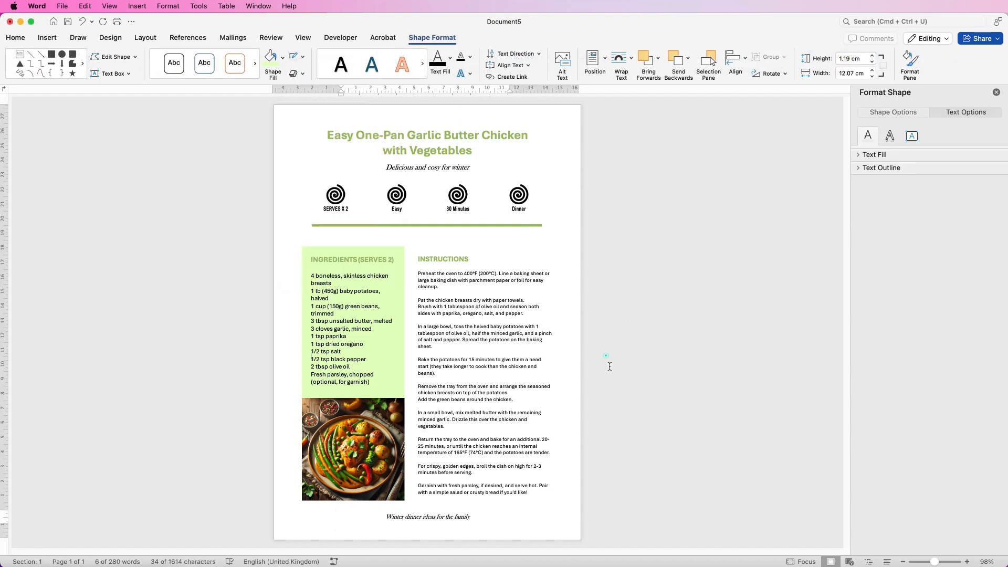
Nudge the footer tagline's text box slightly down, away from the photo and instructions
left_click(467, 524)
left_click_drag(467, 524, 467, 527)
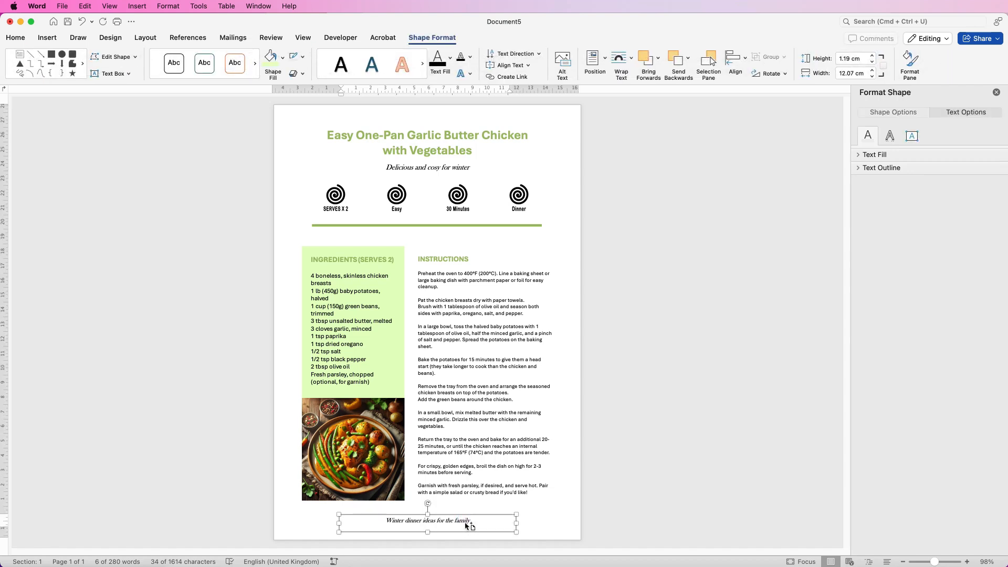
left_click(674, 446)
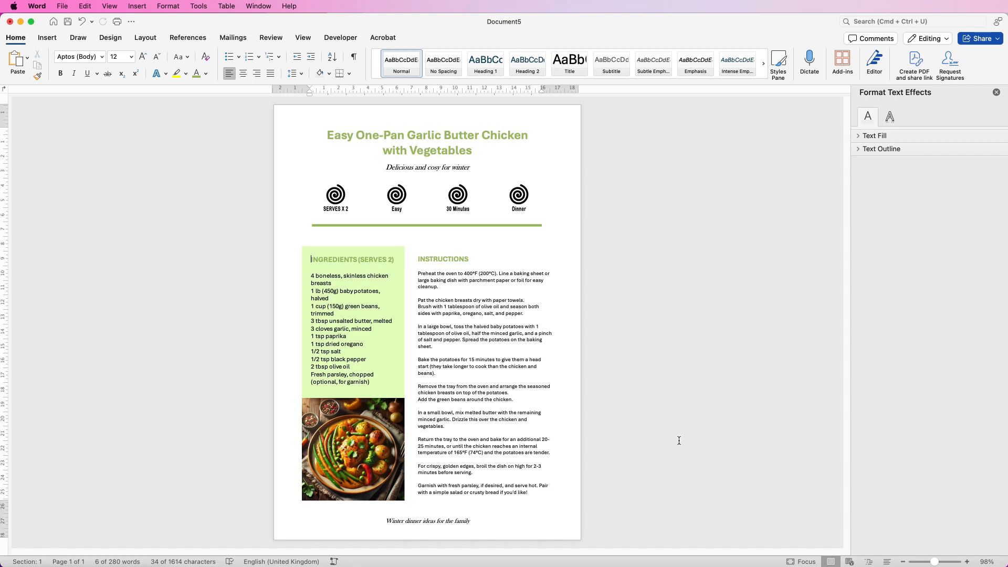